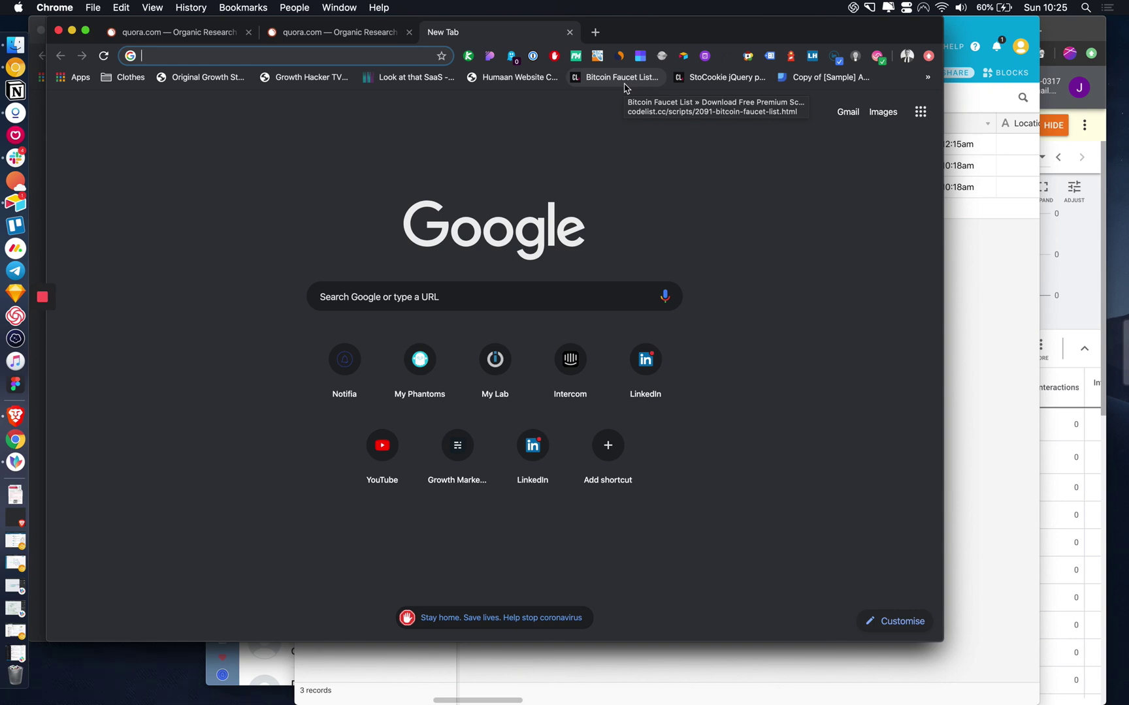
# Search Google for 'quora' and for 'reddit' in two separate tabs, then return to the quora results.
pyautogui.write('quora')
pyautogui.press('Return')
pyautogui.click(592, 38)
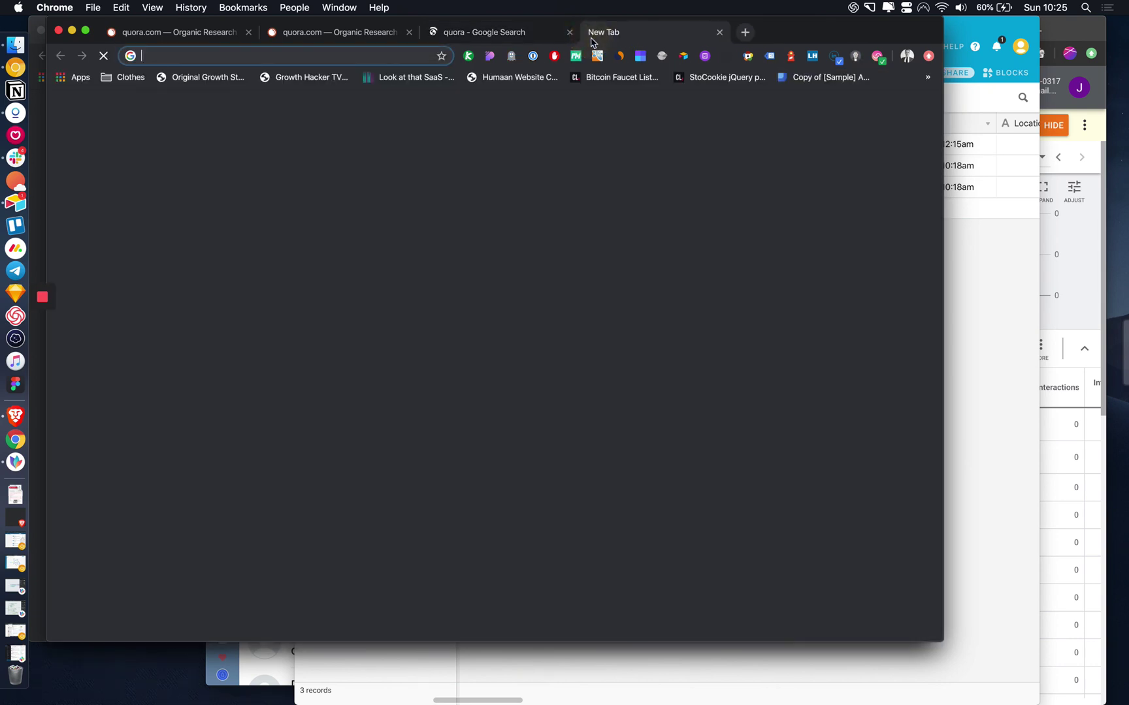
pyautogui.write('reddit')
pyautogui.press('Delete')
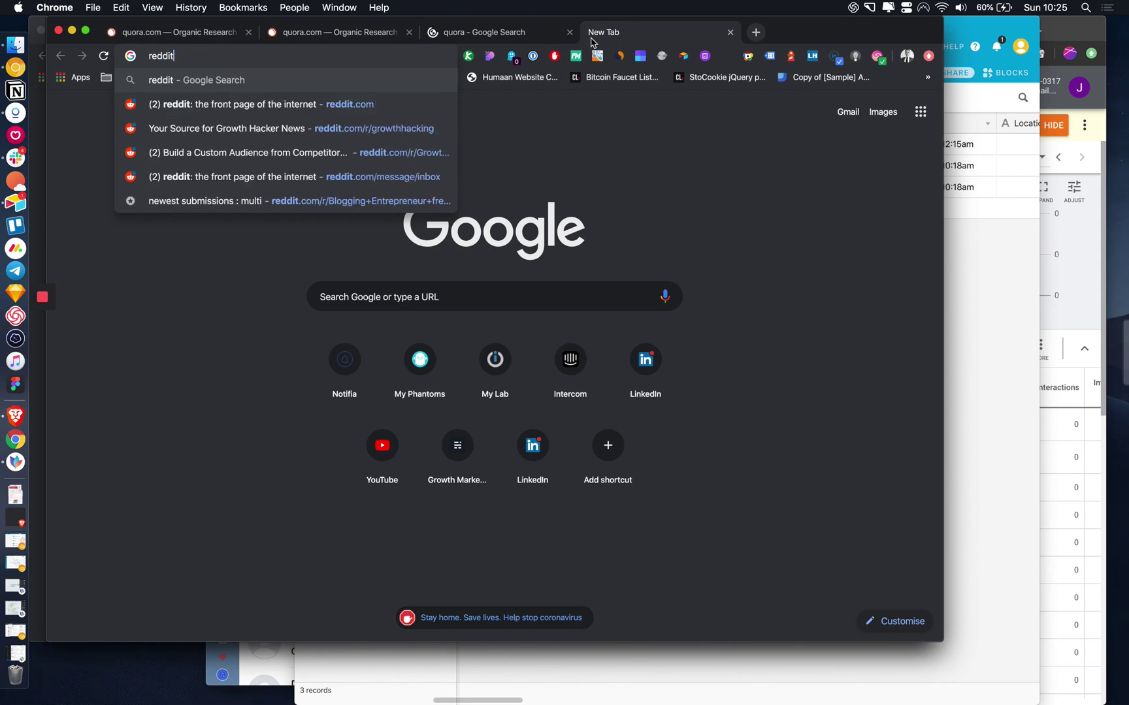
pyautogui.press('Return')
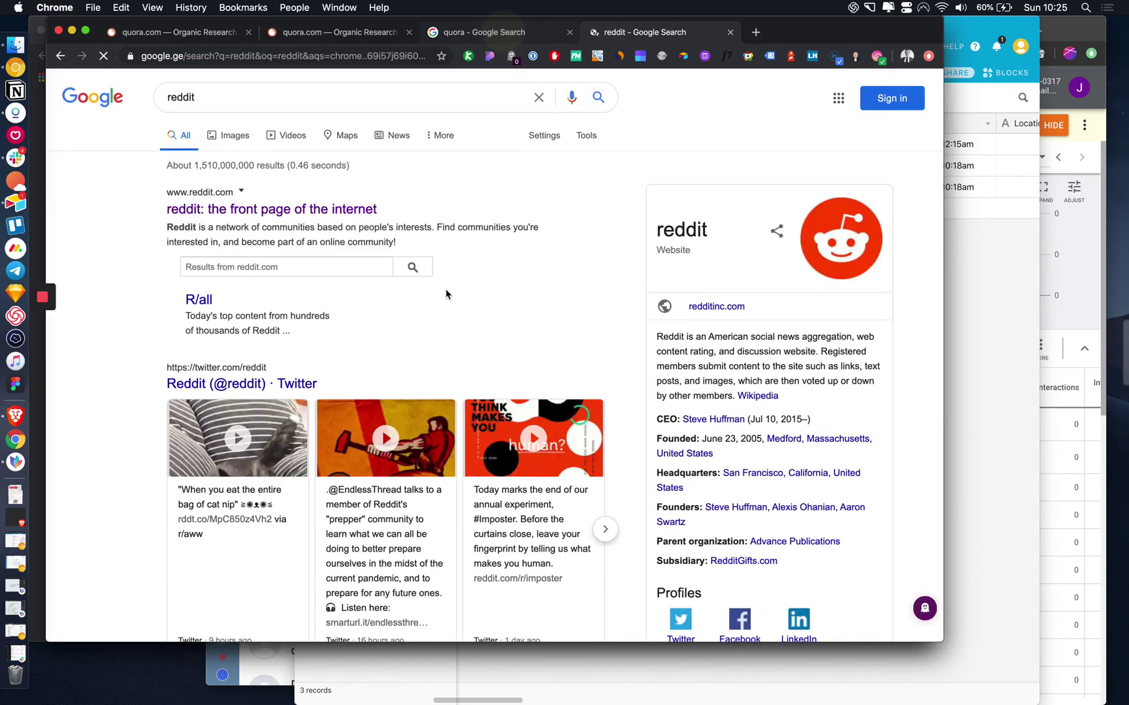
pyautogui.hotkey('ctrl', 'shift', 'Tab')
pyautogui.click(173, 96)
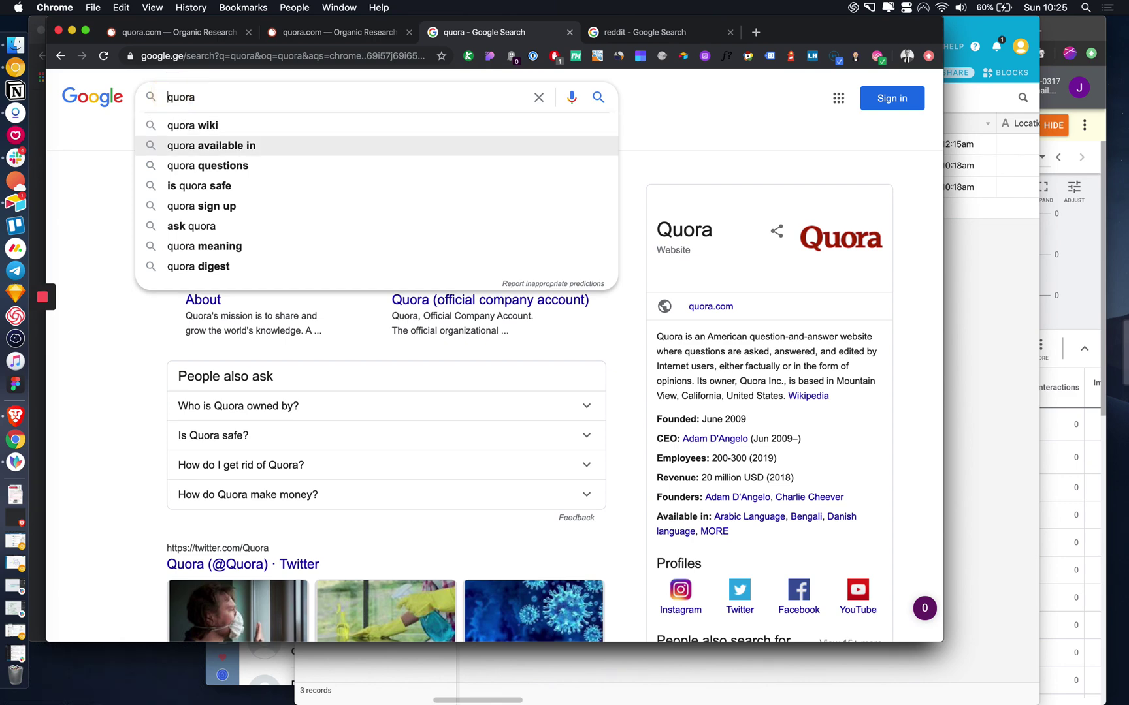
# Search Google for site:quora.com "linkedin marketing" and skim the Quora question results.
pyautogui.write('site:')
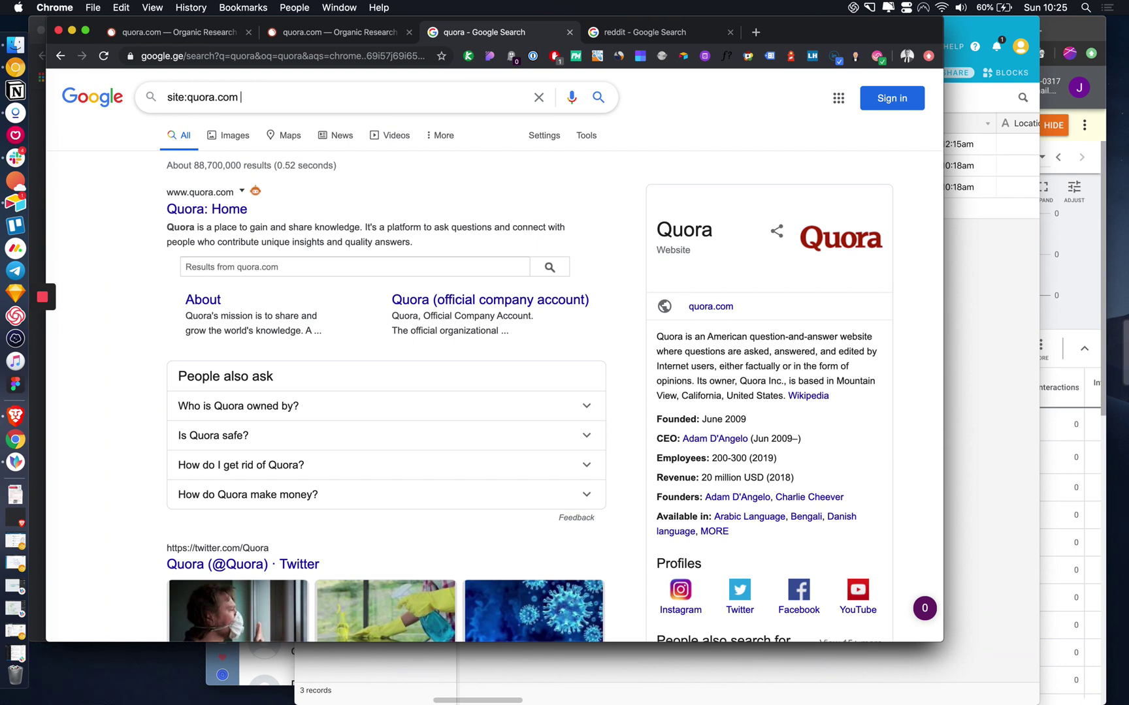
pyautogui.write('.com "I')
pyautogui.write('inkedin makre')
pyautogui.write('rketing')
pyautogui.write('"')
pyautogui.press('Return')
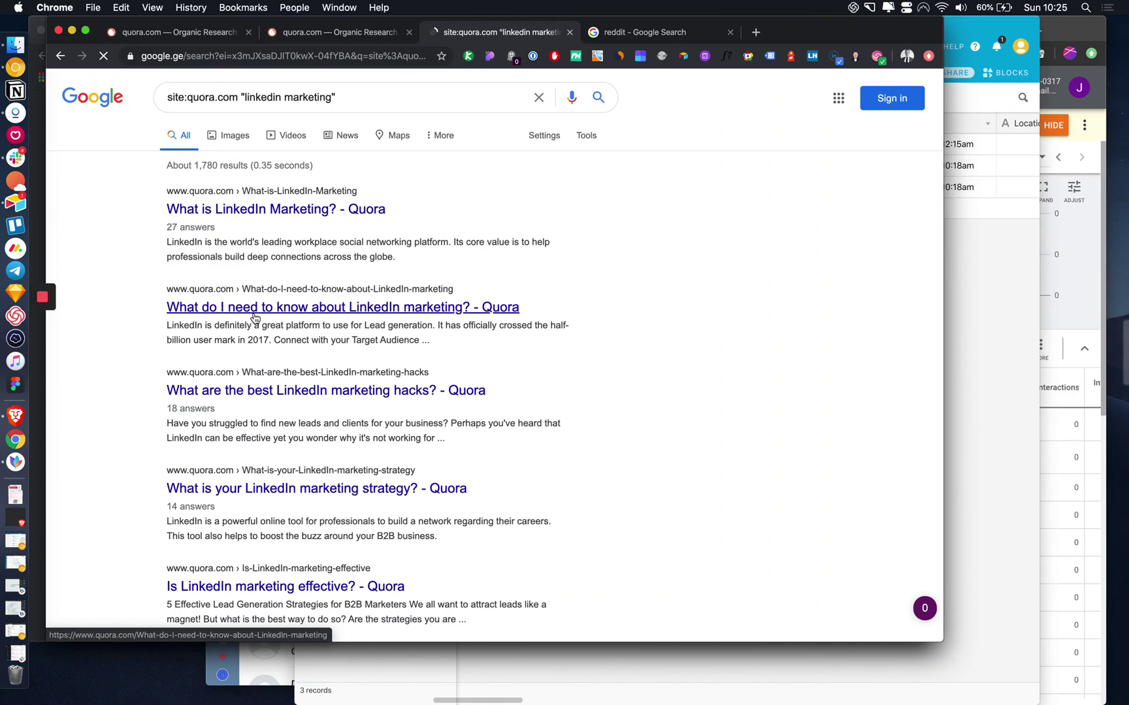
pyautogui.scroll(-3, 252, 314)
pyautogui.scroll(-10, 252, 313)
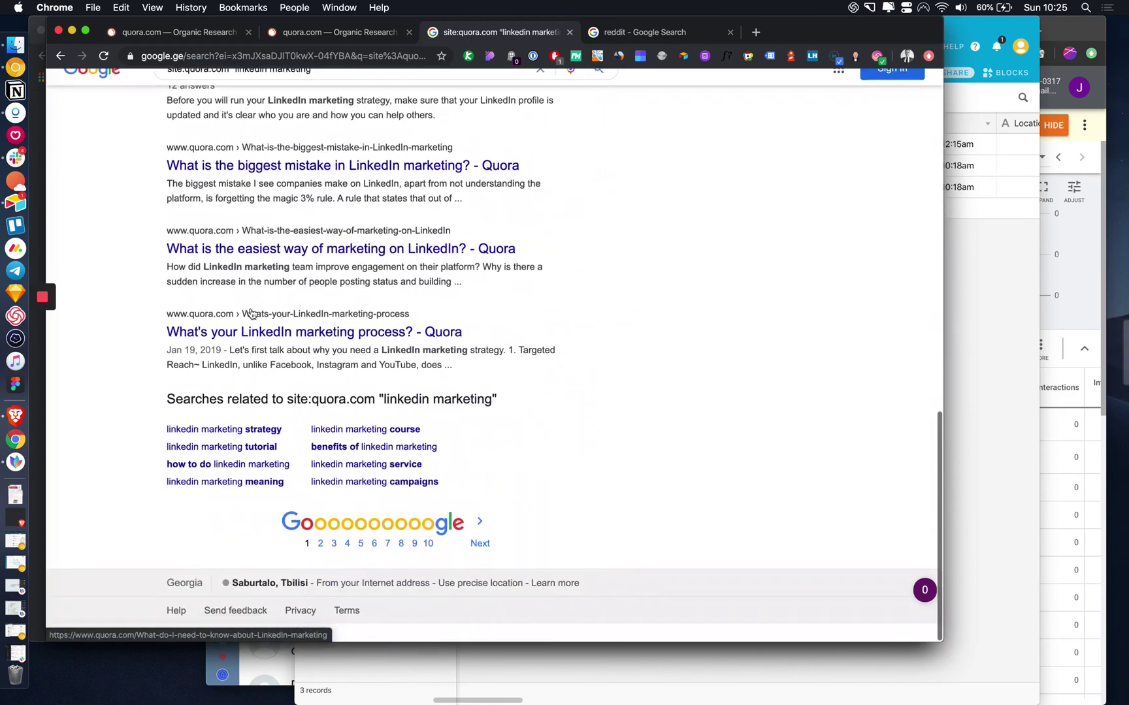
pyautogui.scroll(5, 252, 313)
pyautogui.scroll(10, 252, 313)
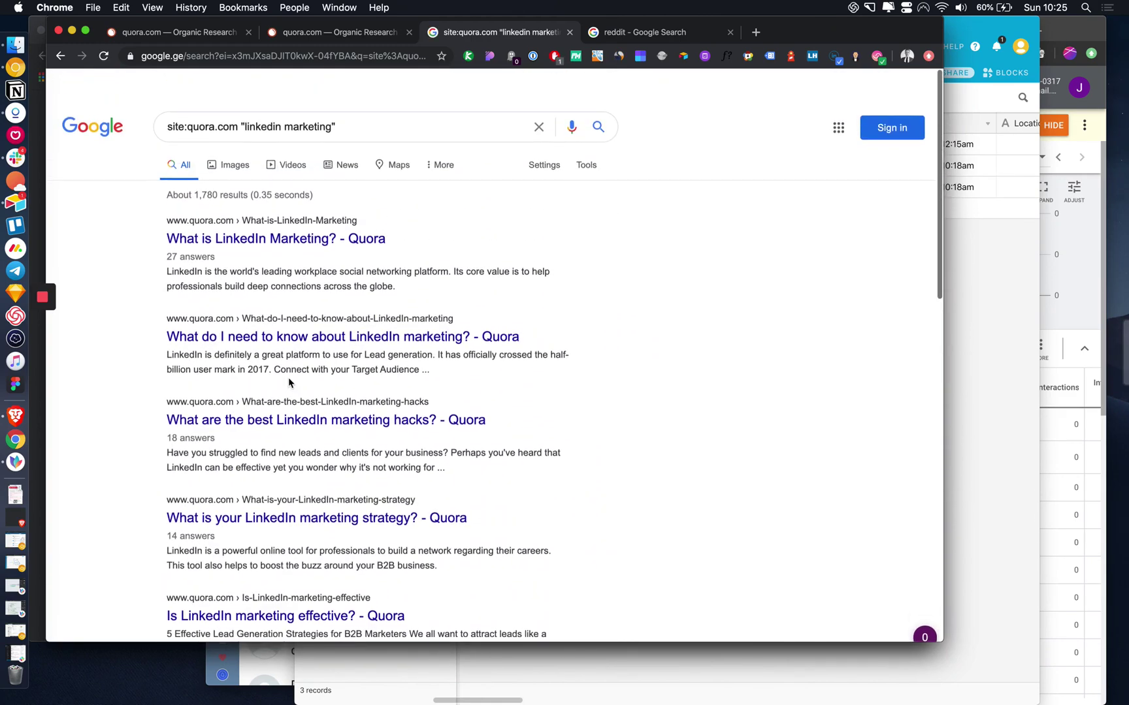
# In the reddit tab, search site:reddit.com "instagram marketing" and skim the results.
pyautogui.hotkey('ctrl', 'Tab')
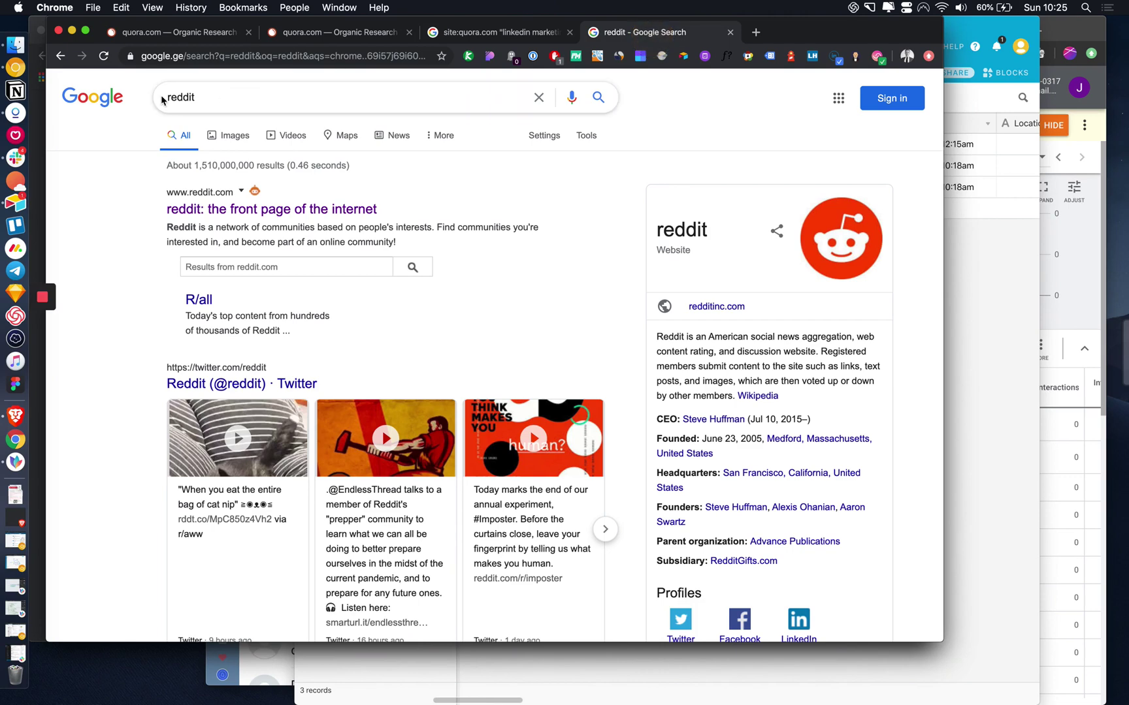
pyautogui.click(168, 97)
pyautogui.write('site')
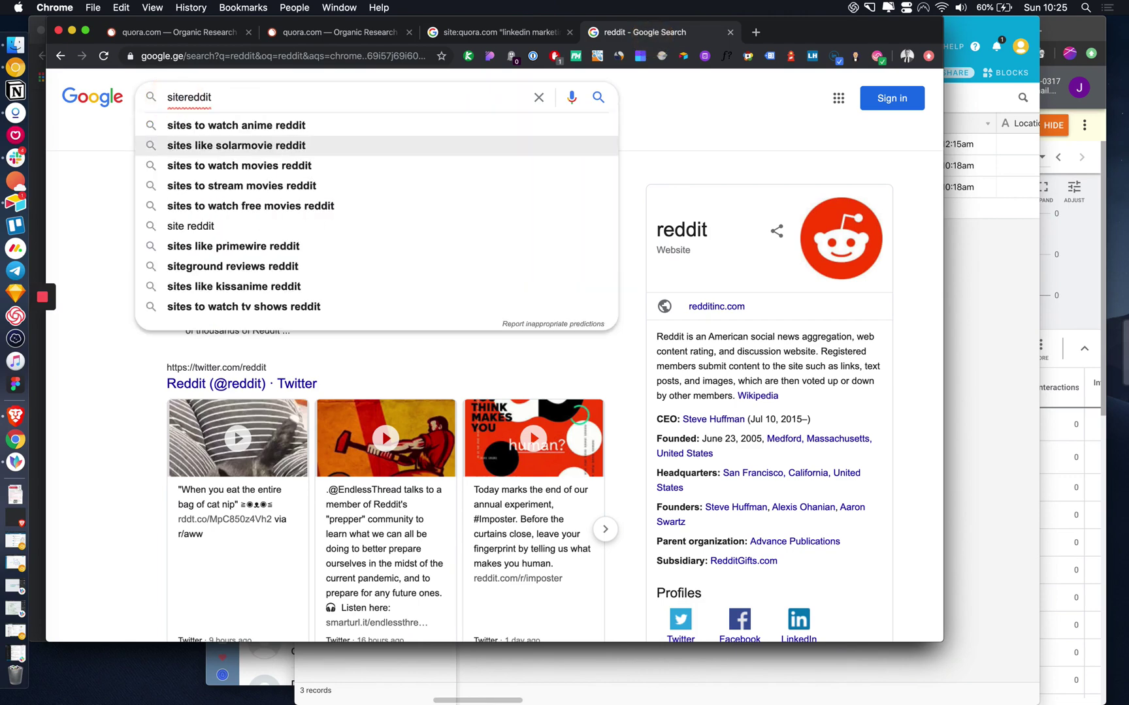
pyautogui.write(':')
pyautogui.press('Return')
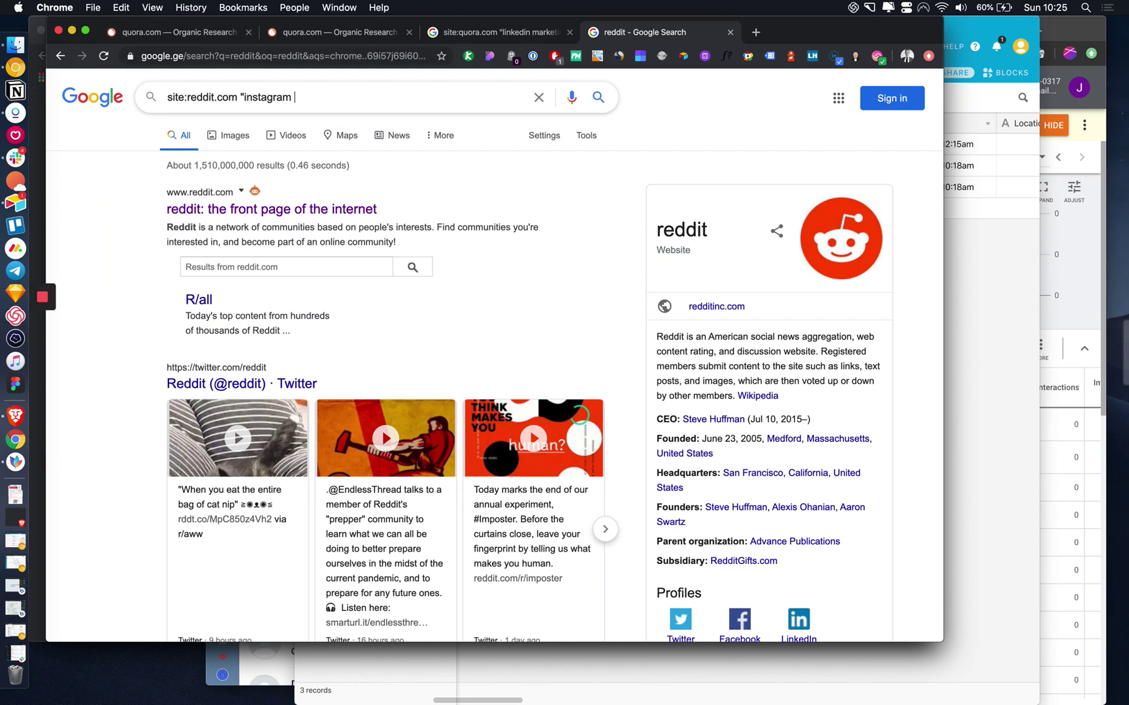
pyautogui.write('marketing')
pyautogui.press('Return')
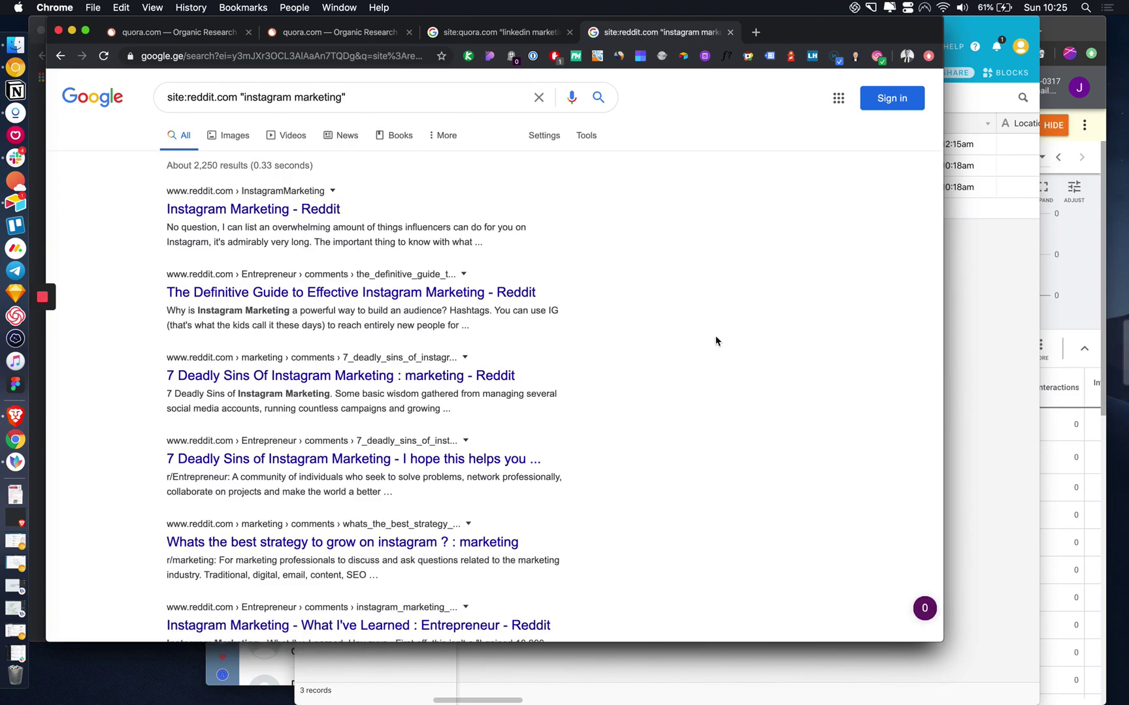
pyautogui.scroll(-10, 716, 341)
pyautogui.scroll(10, 716, 341)
pyautogui.scroll(-7, 679, 409)
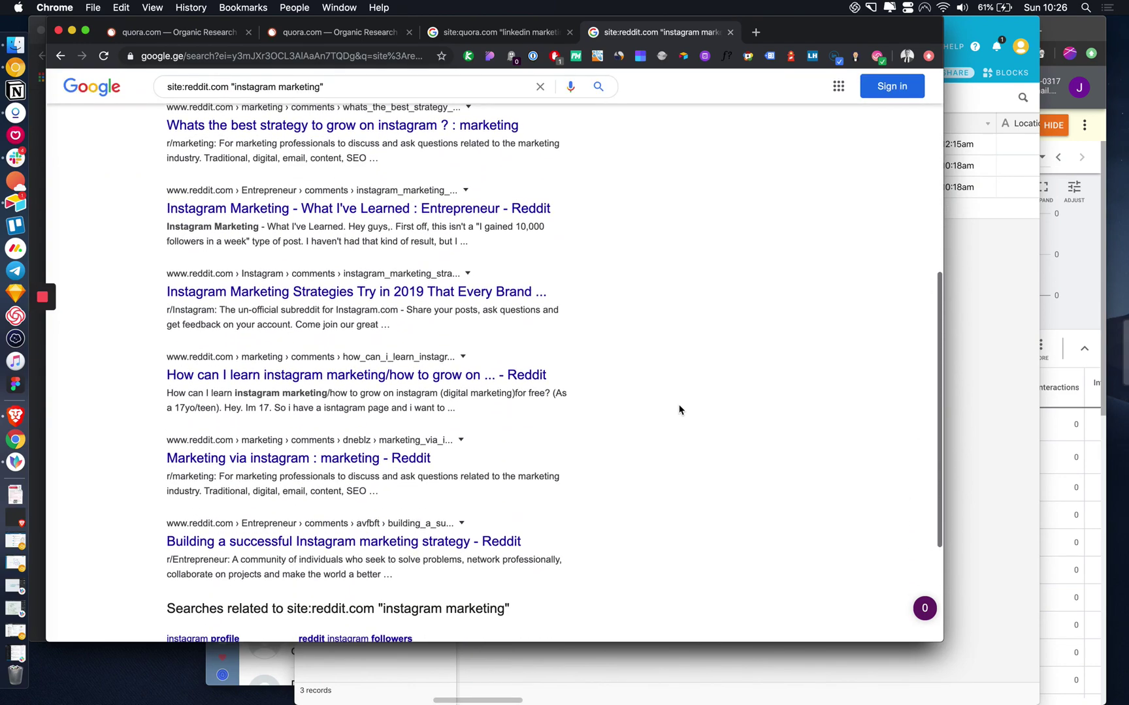
pyautogui.scroll(-3, 679, 400)
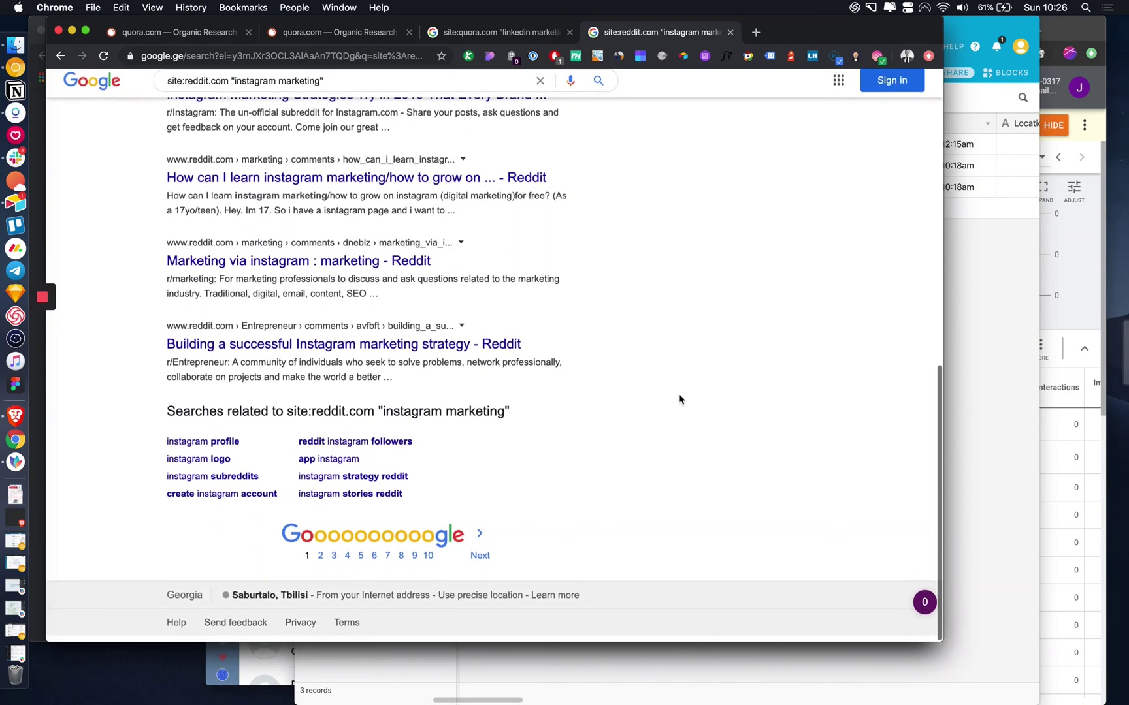
pyautogui.scroll(10, 680, 398)
pyautogui.scroll(-1, 642, 239)
# Glance at the SEMrush quora.com Organic Research tab, then return to the Quora LinkedIn results.
pyautogui.click(492, 34)
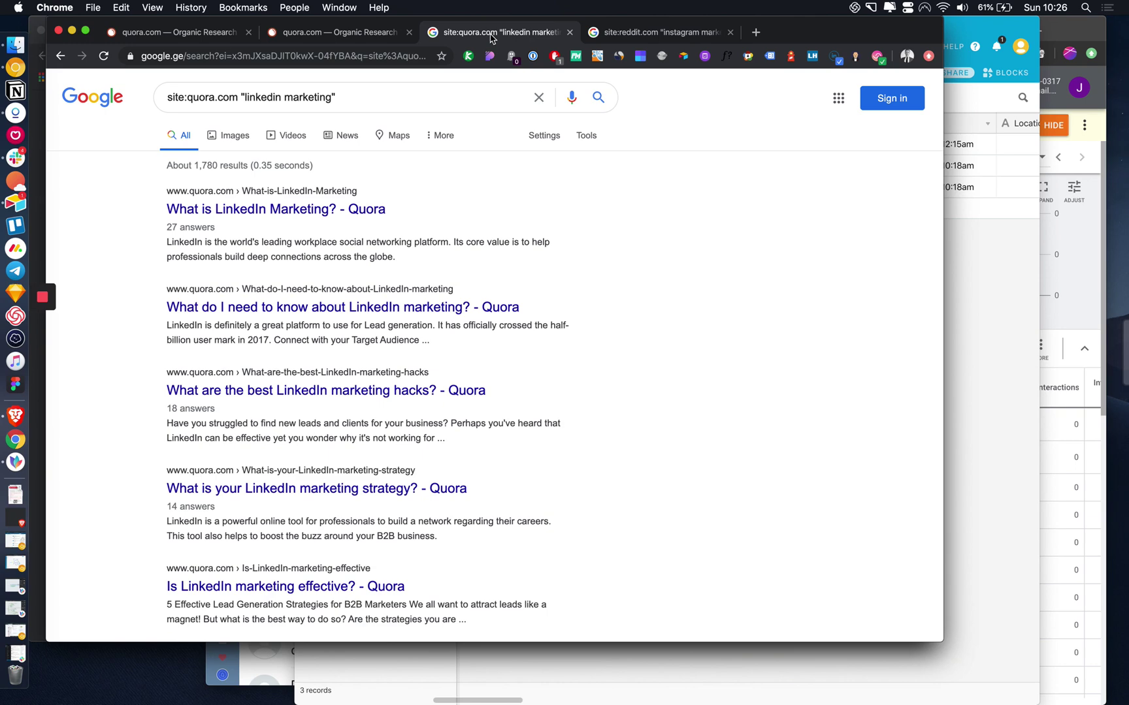
pyautogui.click(347, 39)
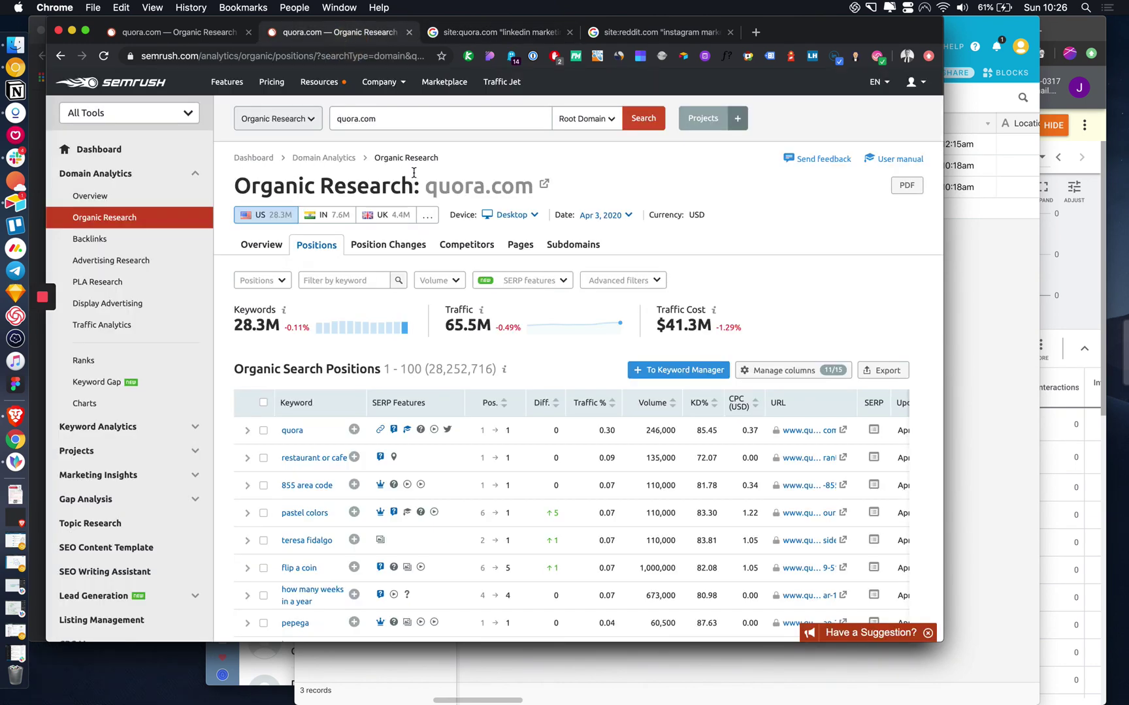
pyautogui.click(519, 33)
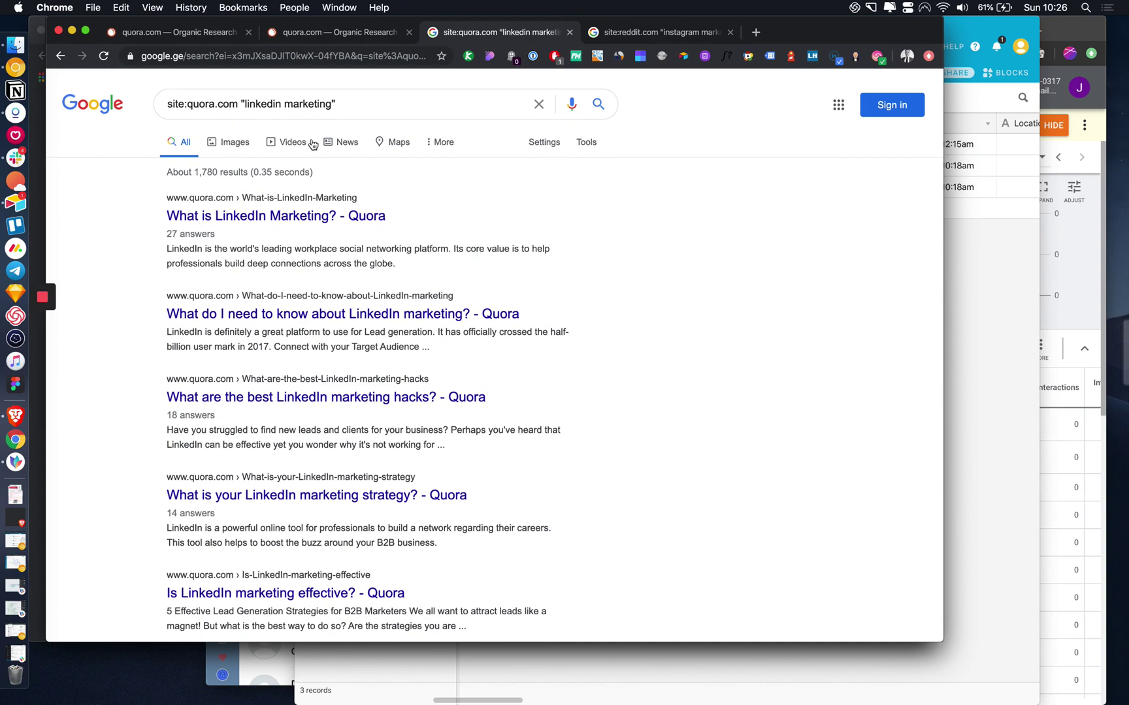
# Replace the Google query with site:blog.notifia.io and run the search.
pyautogui.moveTo(233, 104); pyautogui.dragTo(167, 98)
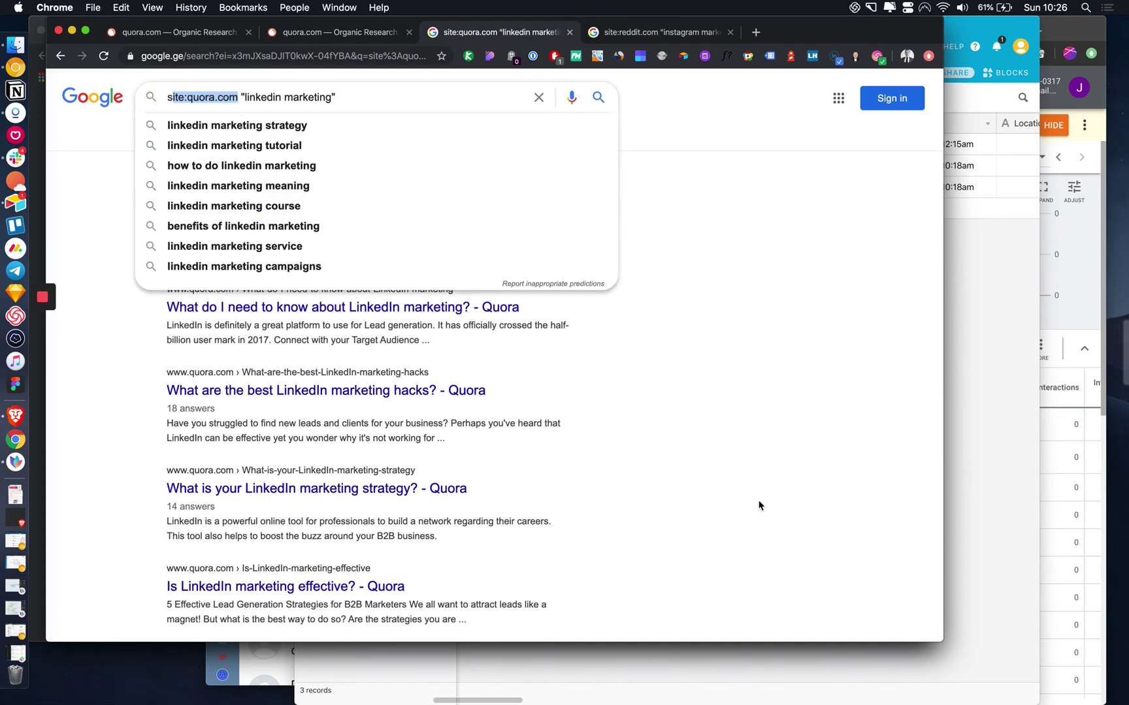
pyautogui.click(785, 501)
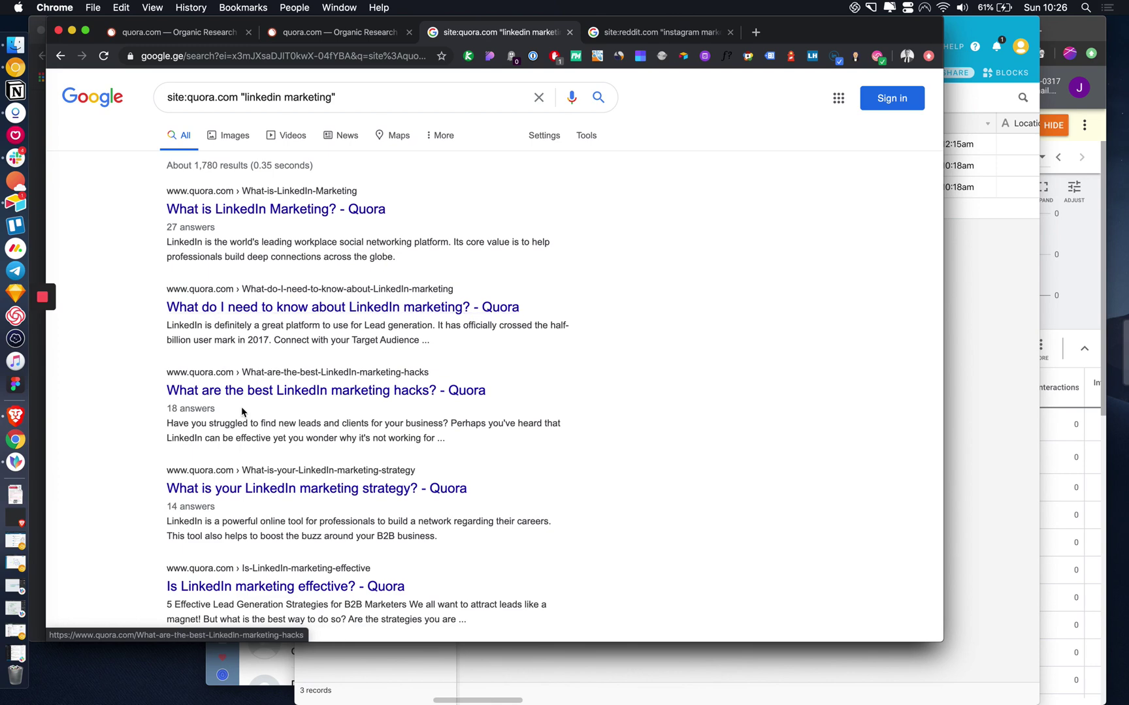
pyautogui.scroll(-3, 241, 412)
pyautogui.scroll(3, 236, 398)
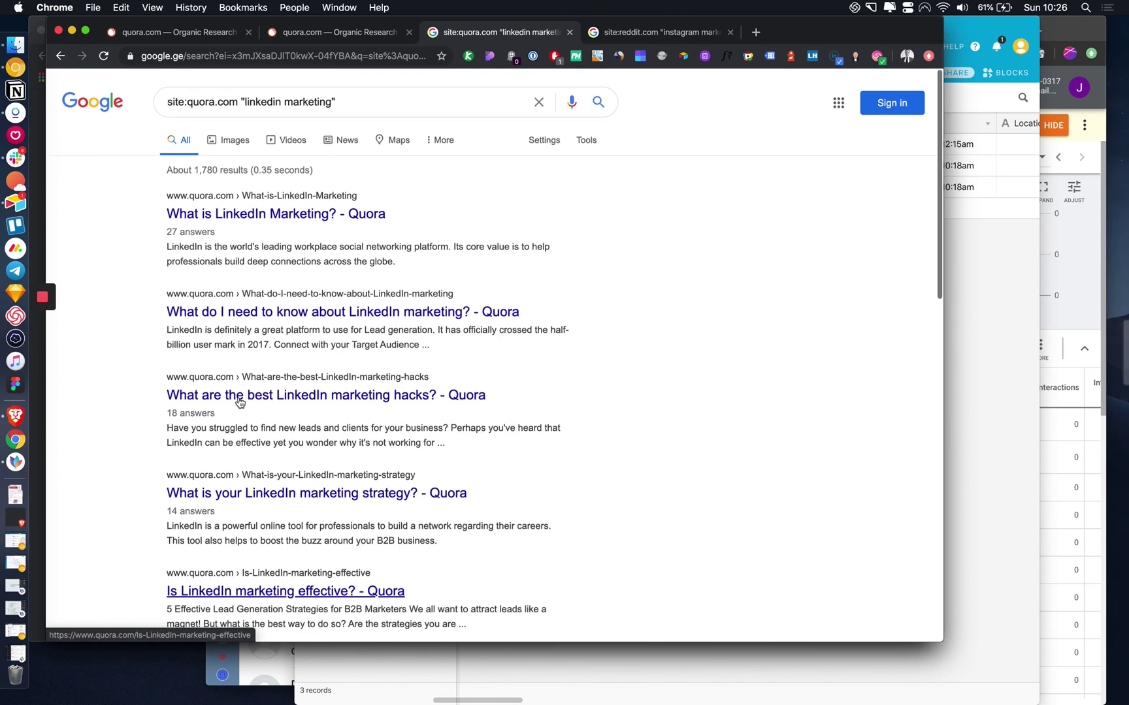
pyautogui.moveTo(239, 97); pyautogui.dragTo(192, 96)
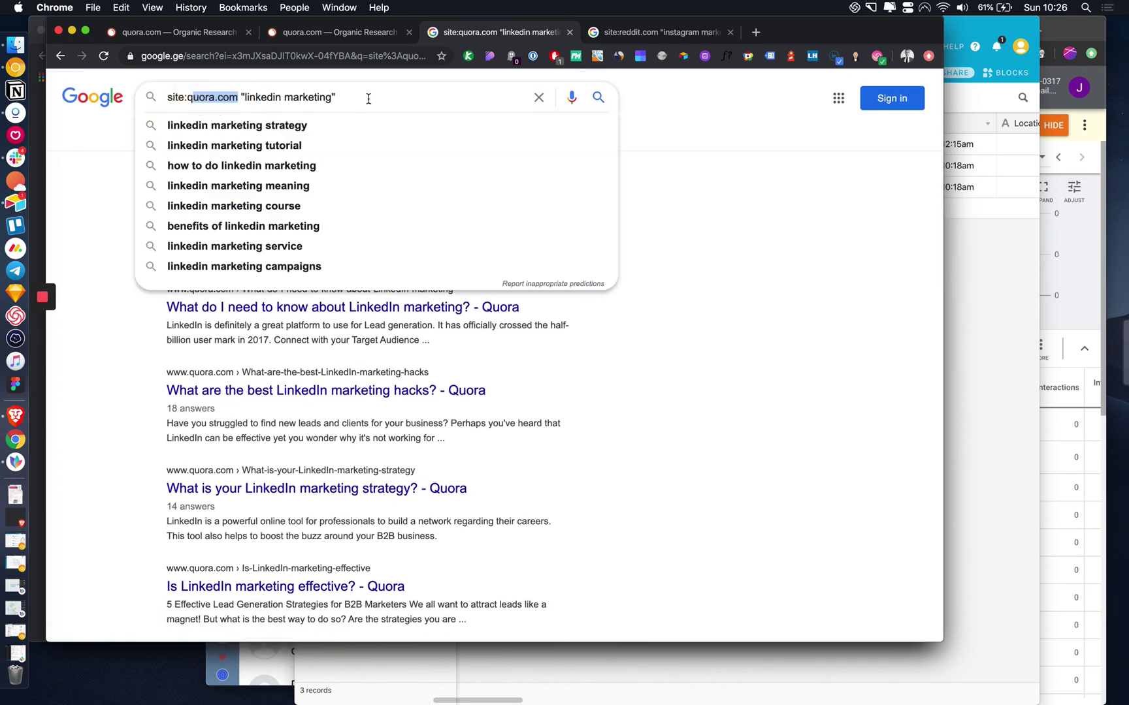
pyautogui.moveTo(369, 99); pyautogui.dragTo(41, 96)
pyautogui.write('"')
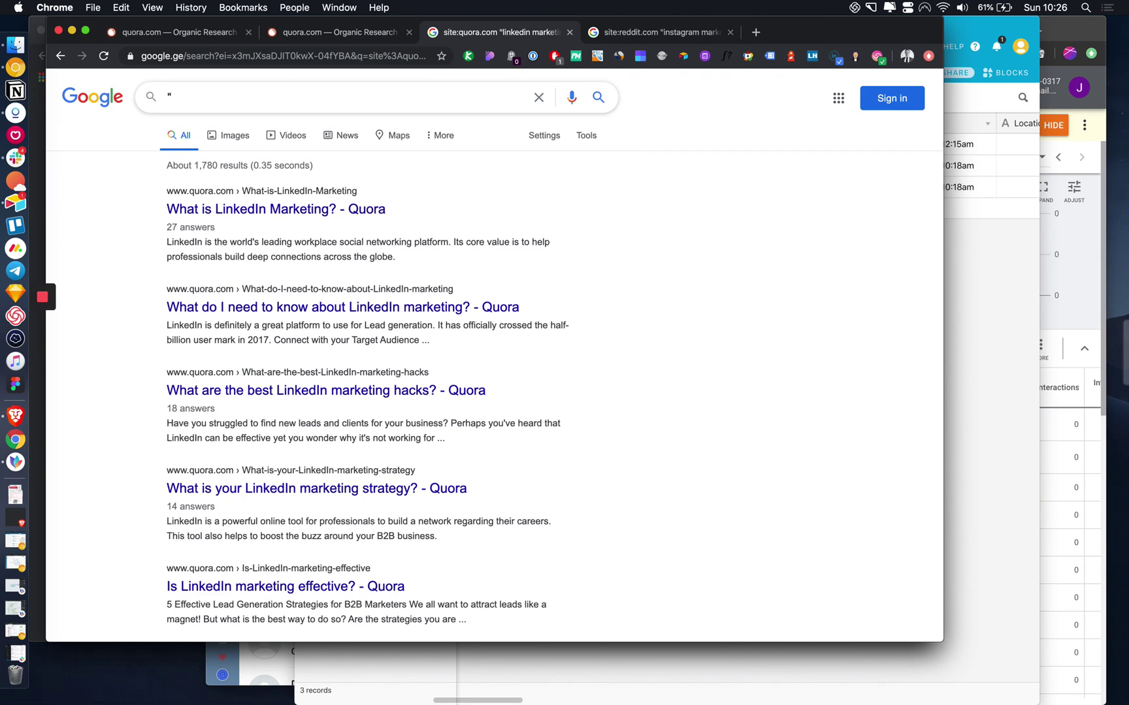
pyautogui.press('BackSpace')
pyautogui.write('site:blog.notifia.io')
pyautogui.press('Return')
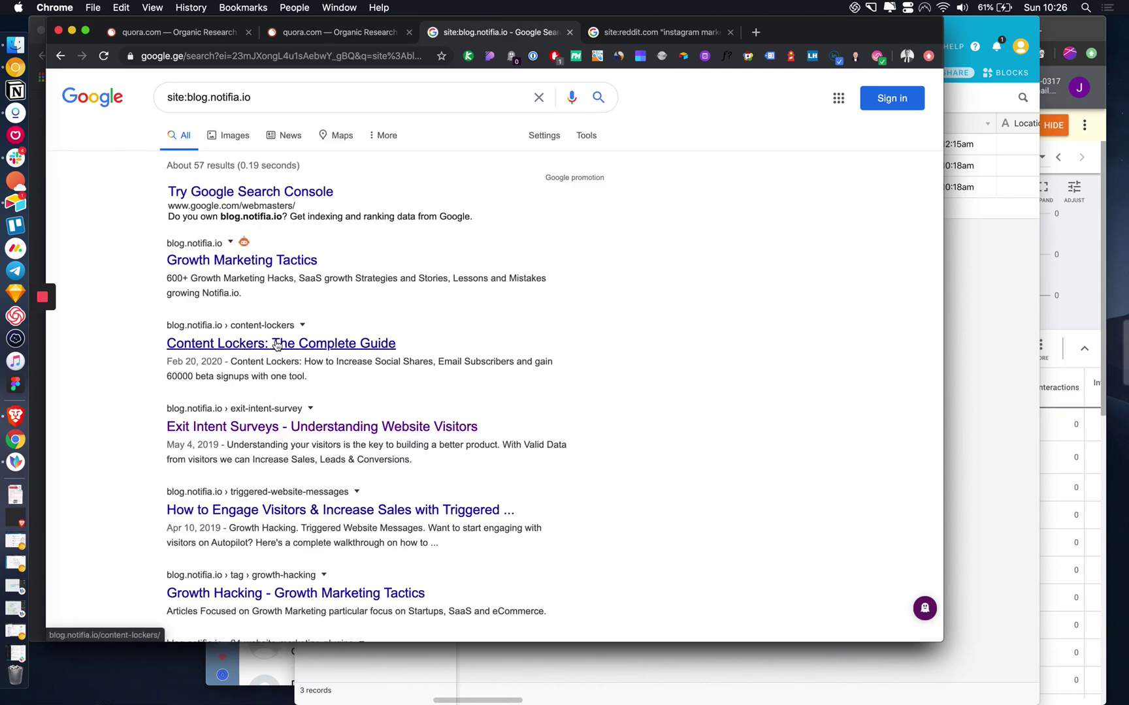
# Switch to the SEMrush quora.com Organic Research page and look over the account options.
pyautogui.click(339, 33)
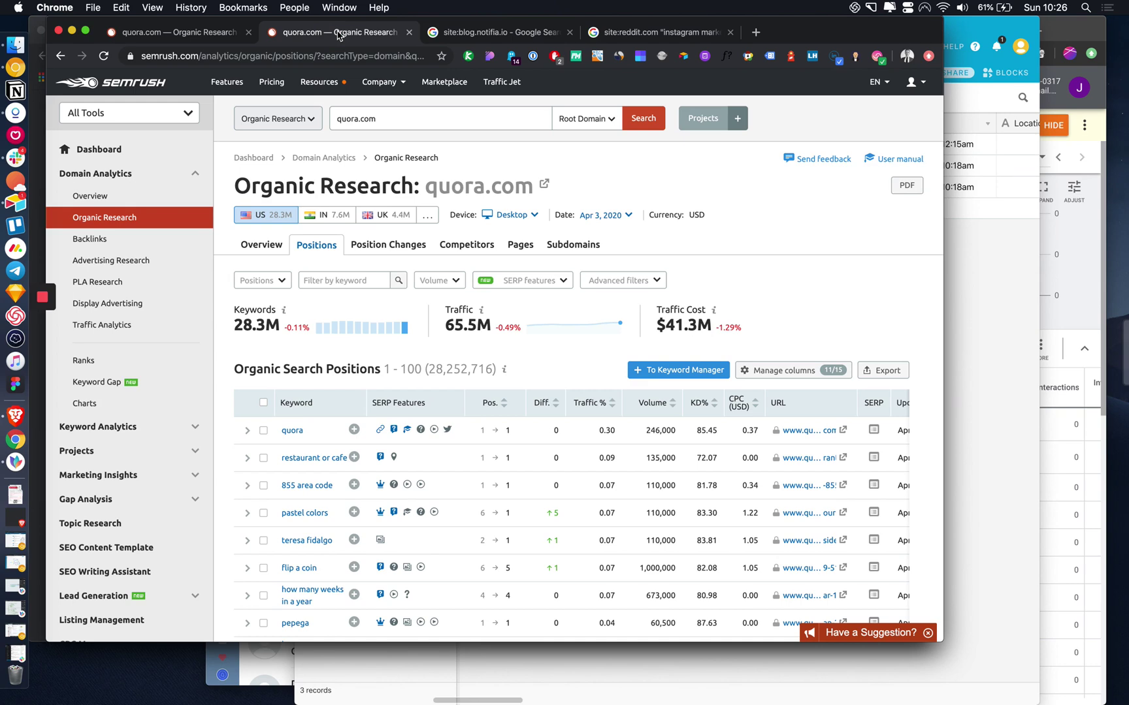
pyautogui.scroll(-2, 460, 347)
pyautogui.scroll(2, 460, 347)
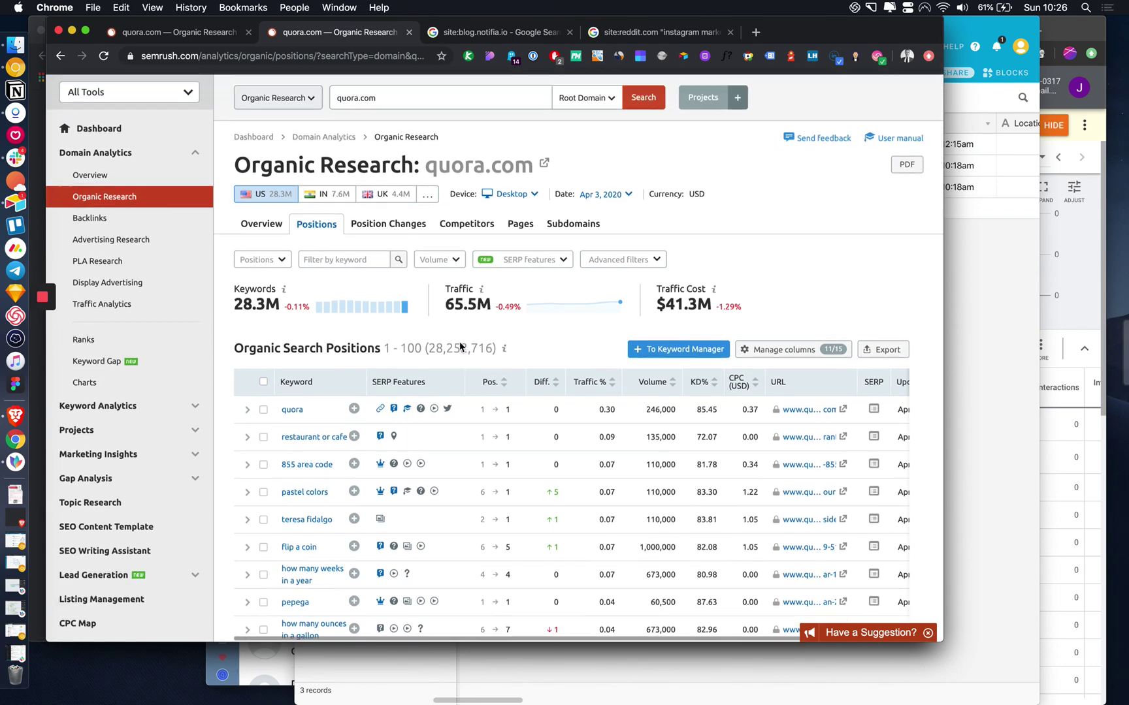
pyautogui.moveTo(195, 61); pyautogui.dragTo(104, 54)
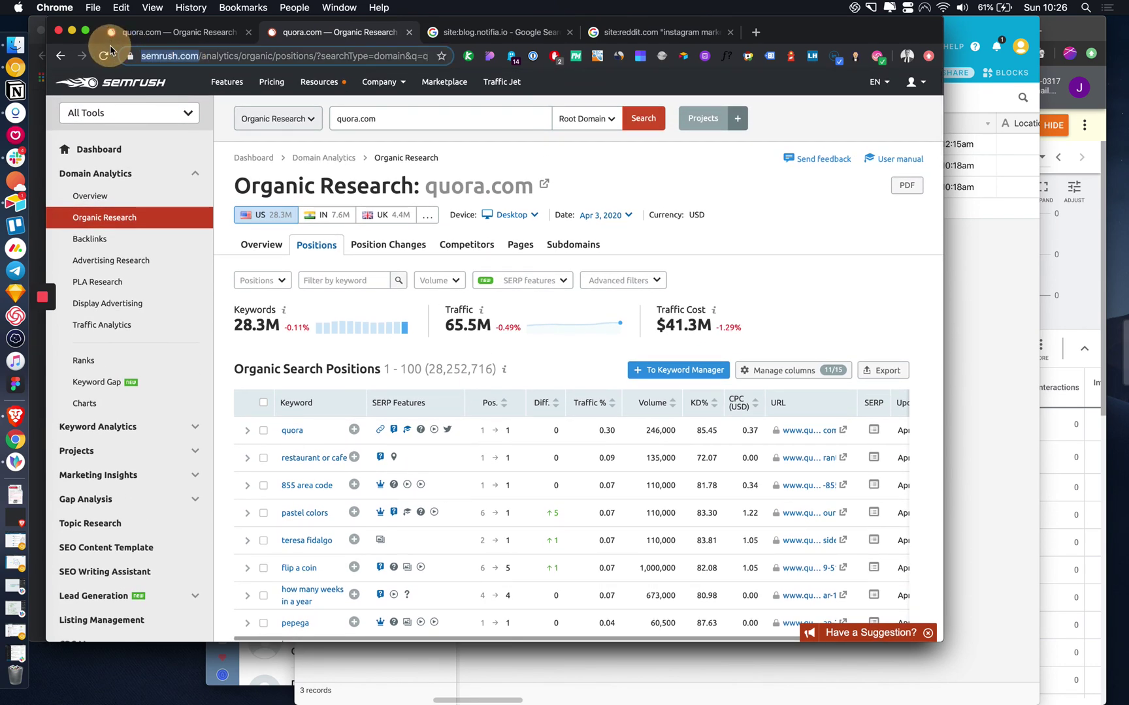
pyautogui.click(745, 258)
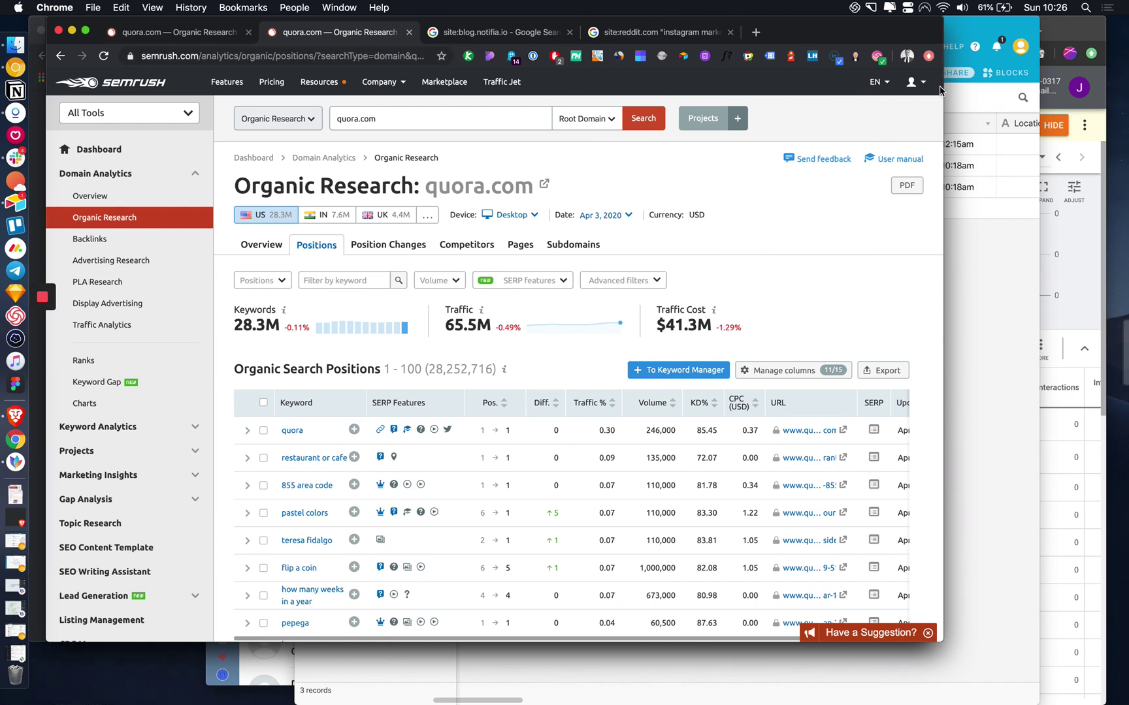
pyautogui.click(913, 82)
pyautogui.click(760, 255)
# Filter quora.com's organic keywords to position #1 only.
pyautogui.scroll(-3, 727, 303)
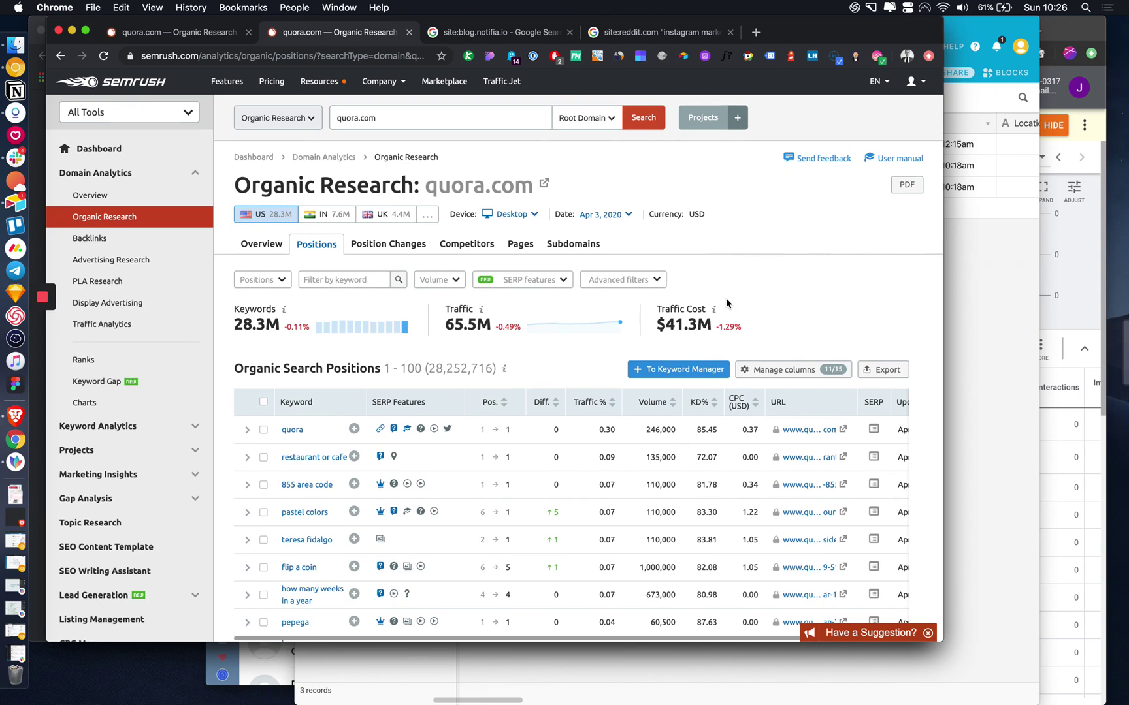
pyautogui.scroll(3, 726, 303)
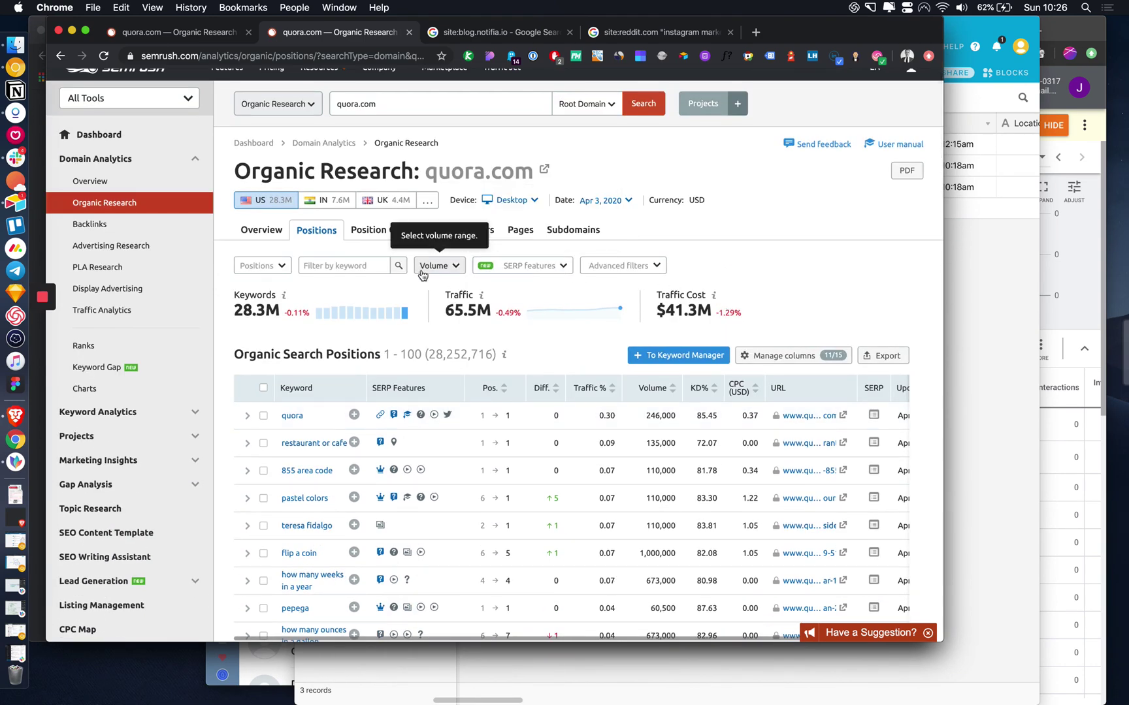
pyautogui.click(266, 267)
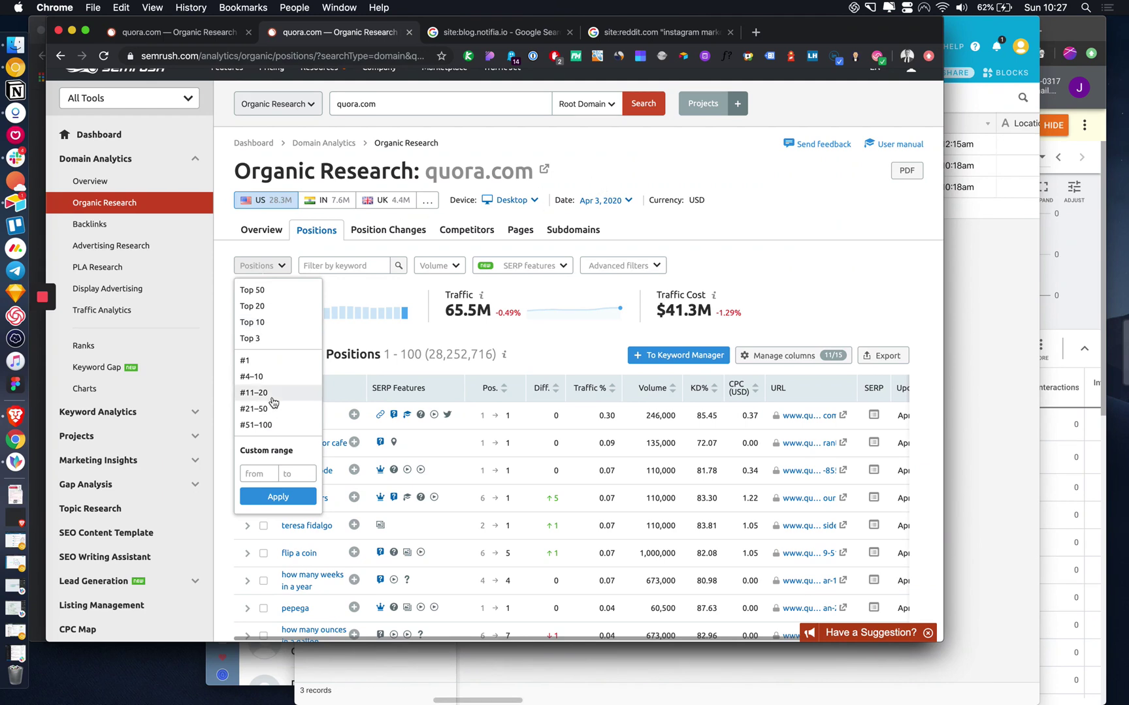
pyautogui.click(264, 367)
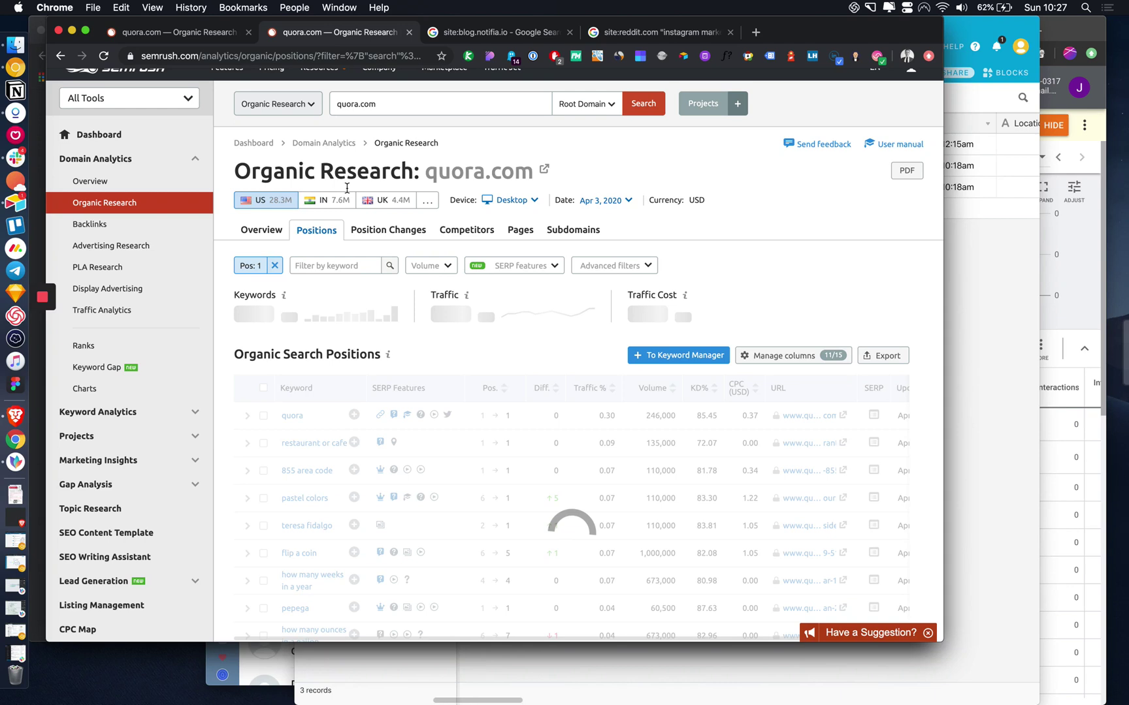
# Filter the #1-ranking keywords by the word 'linkedin'.
pyautogui.click(301, 265)
pyautogui.write('linkedin')
pyautogui.press('Return')
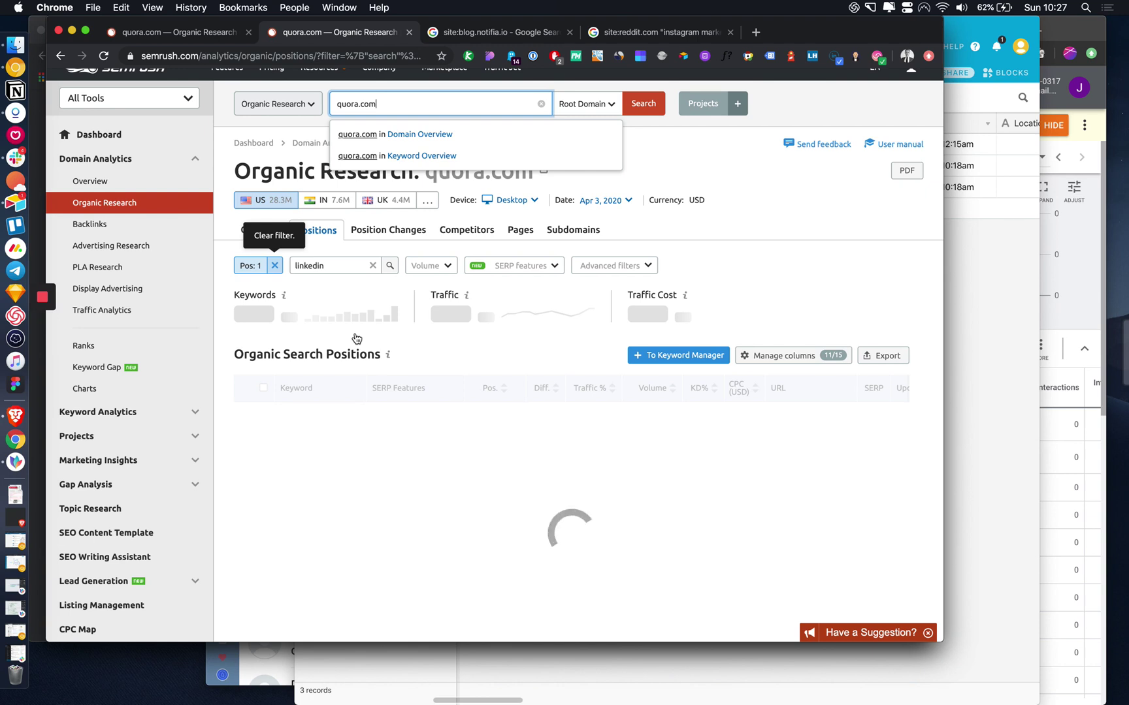
# Reload the stuck SEMrush report so its 346 matching keywords load.
pyautogui.click(254, 55)
pyautogui.press('Return')
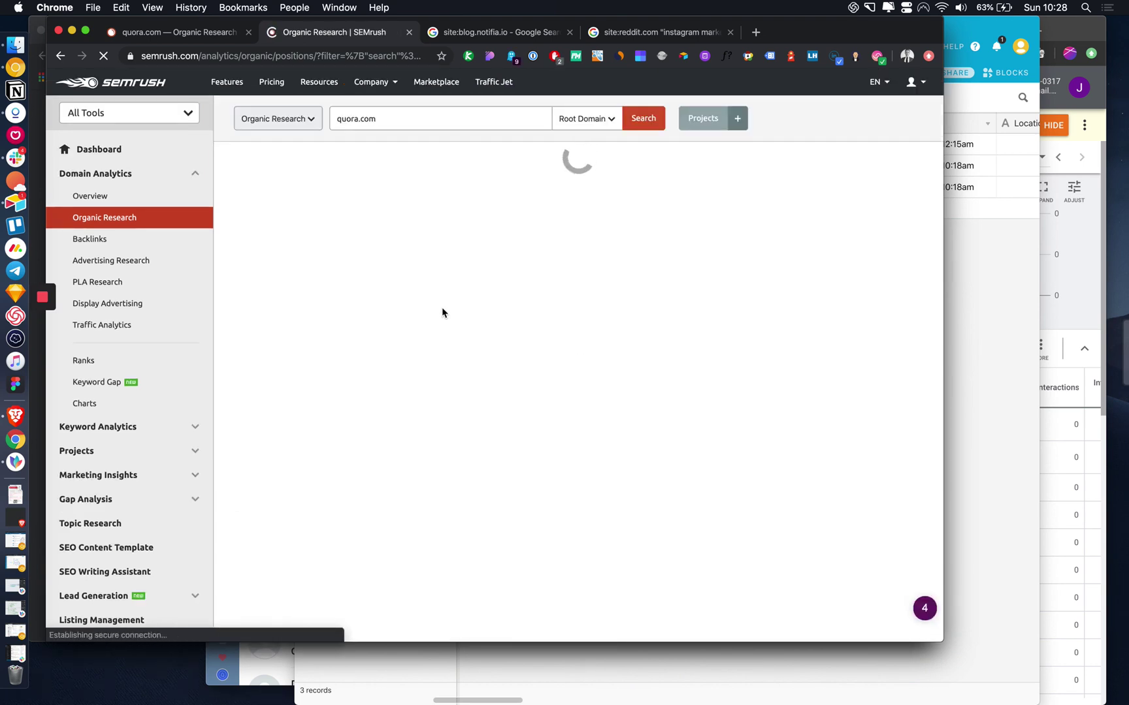
pyautogui.click(502, 33)
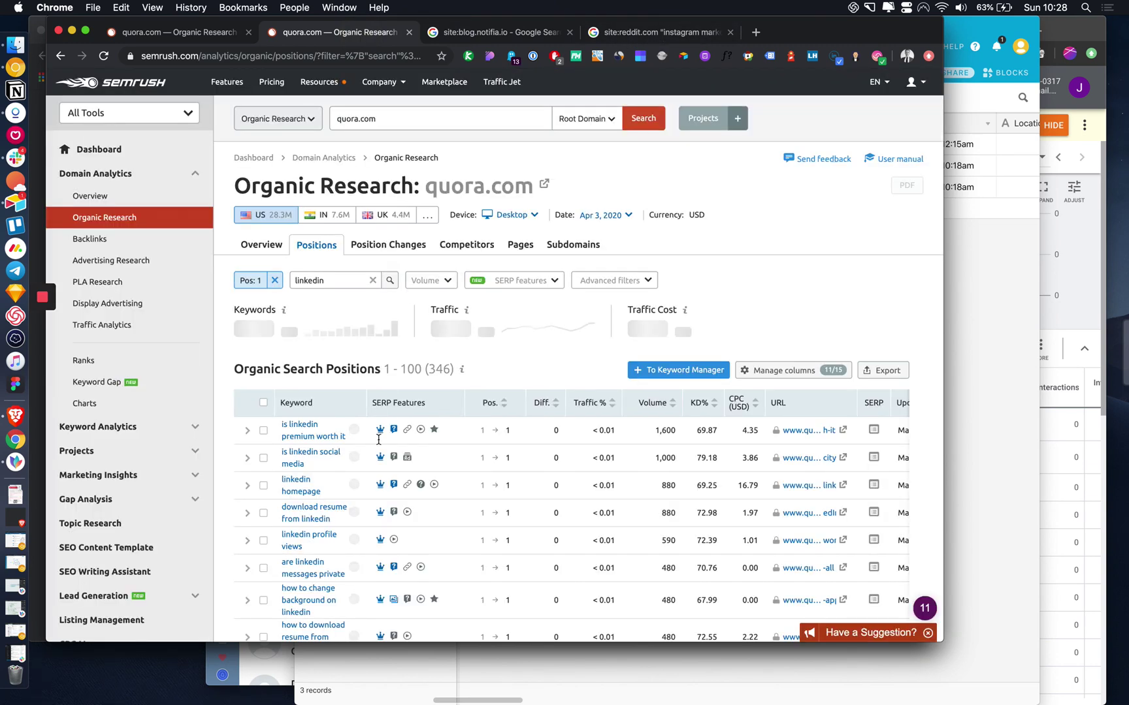
# Set a 100–1000000 custom Volume range and sort the linkedin keywords by volume, highest first.
pyautogui.scroll(-1, 348, 300)
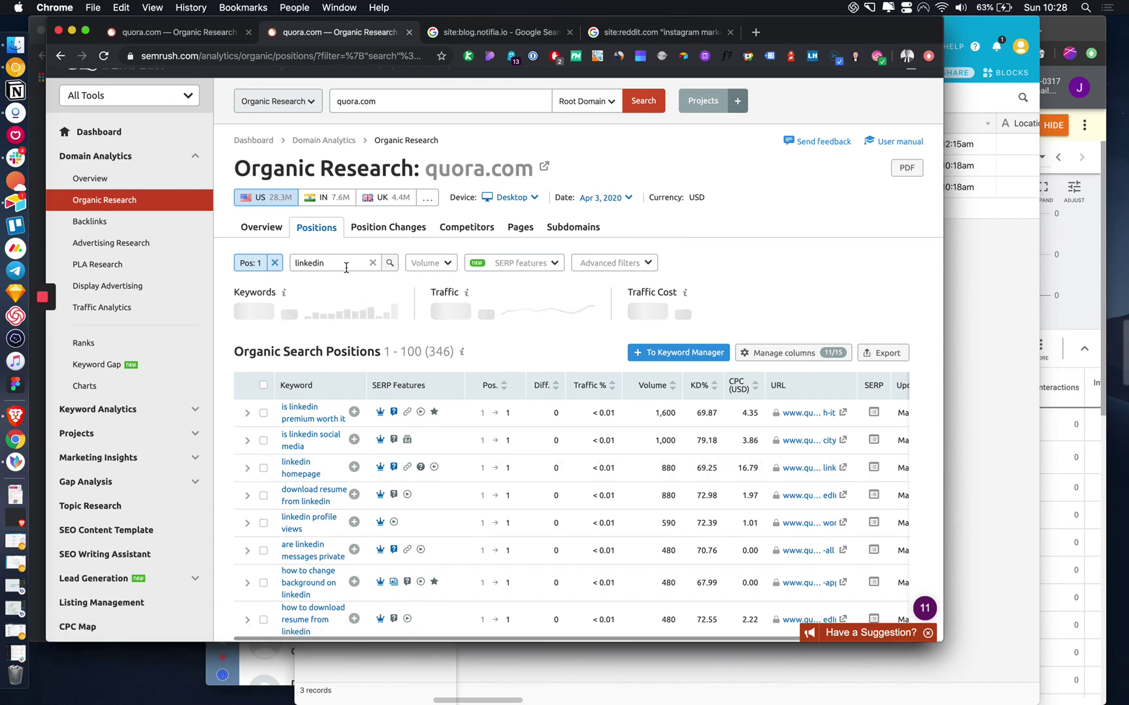
pyautogui.click(346, 266)
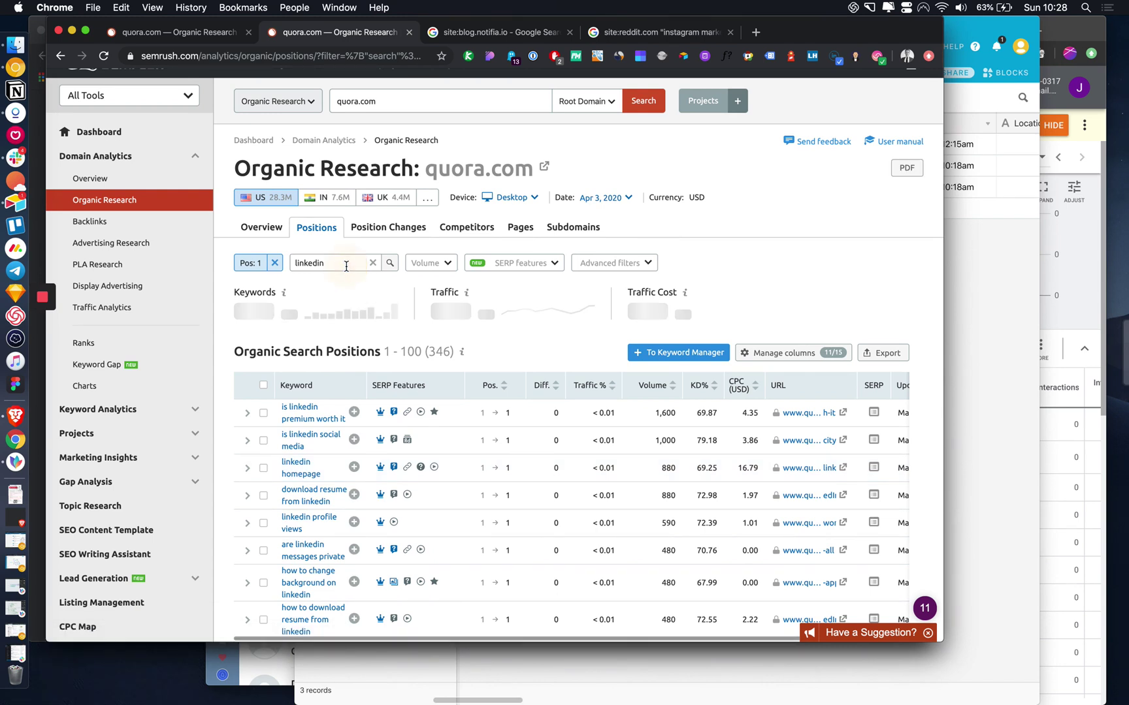
pyautogui.click(445, 273)
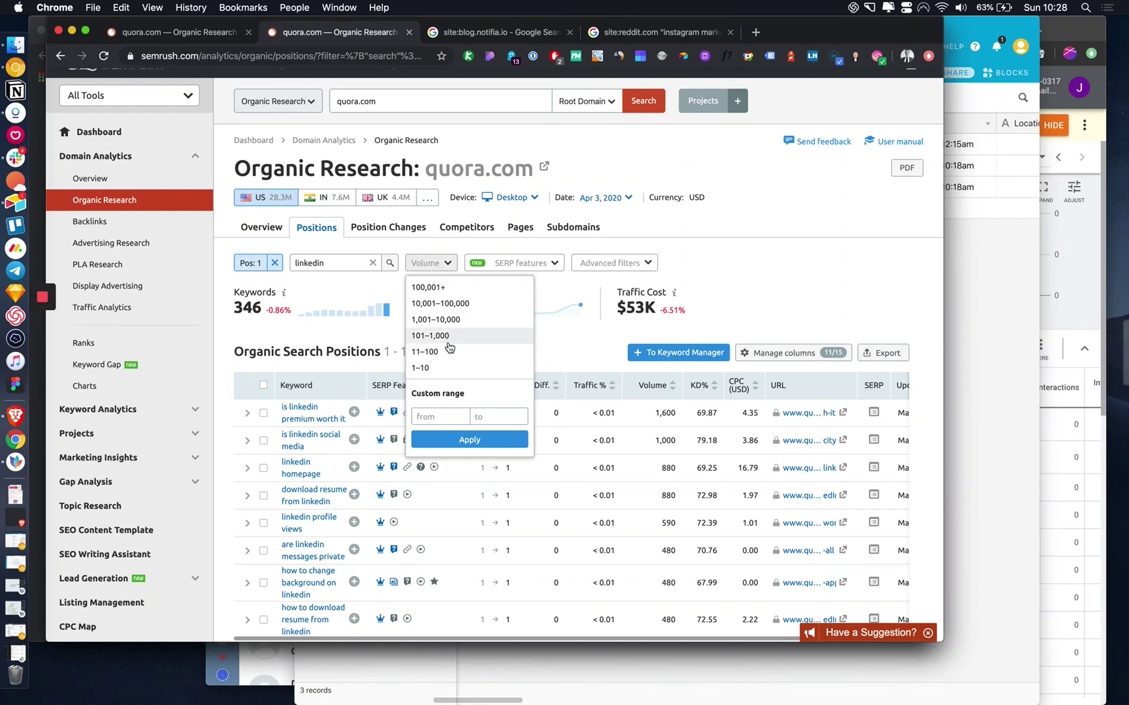
pyautogui.click(435, 417)
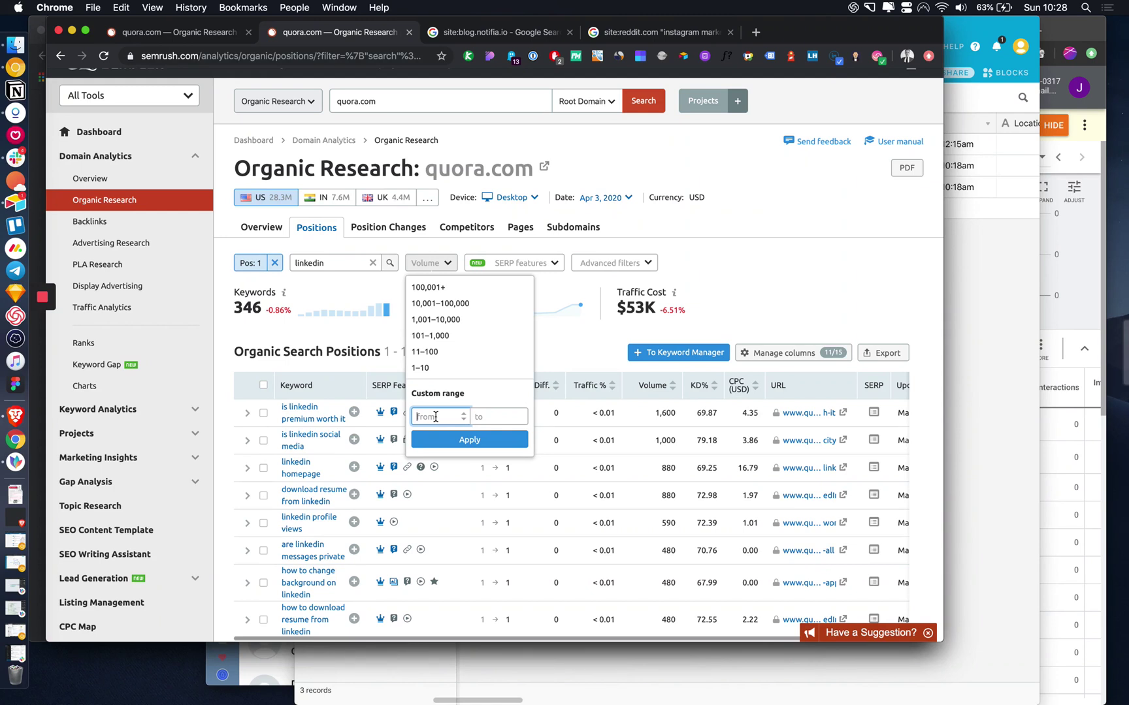
pyautogui.click(508, 421)
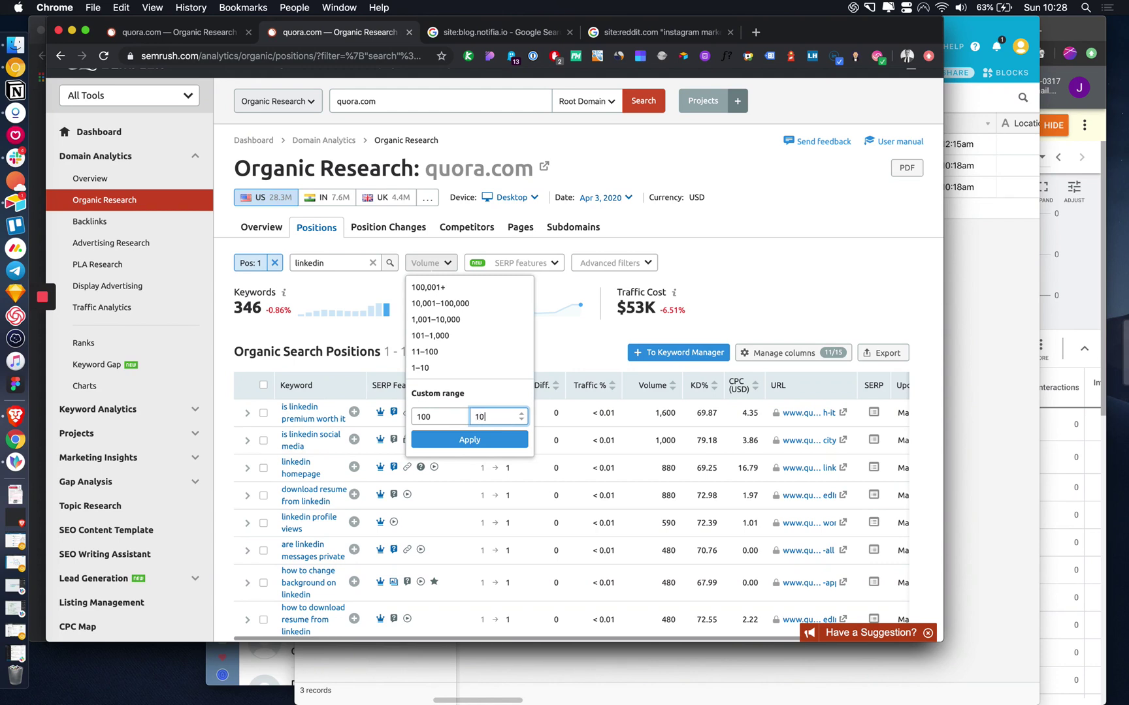
pyautogui.click(488, 440)
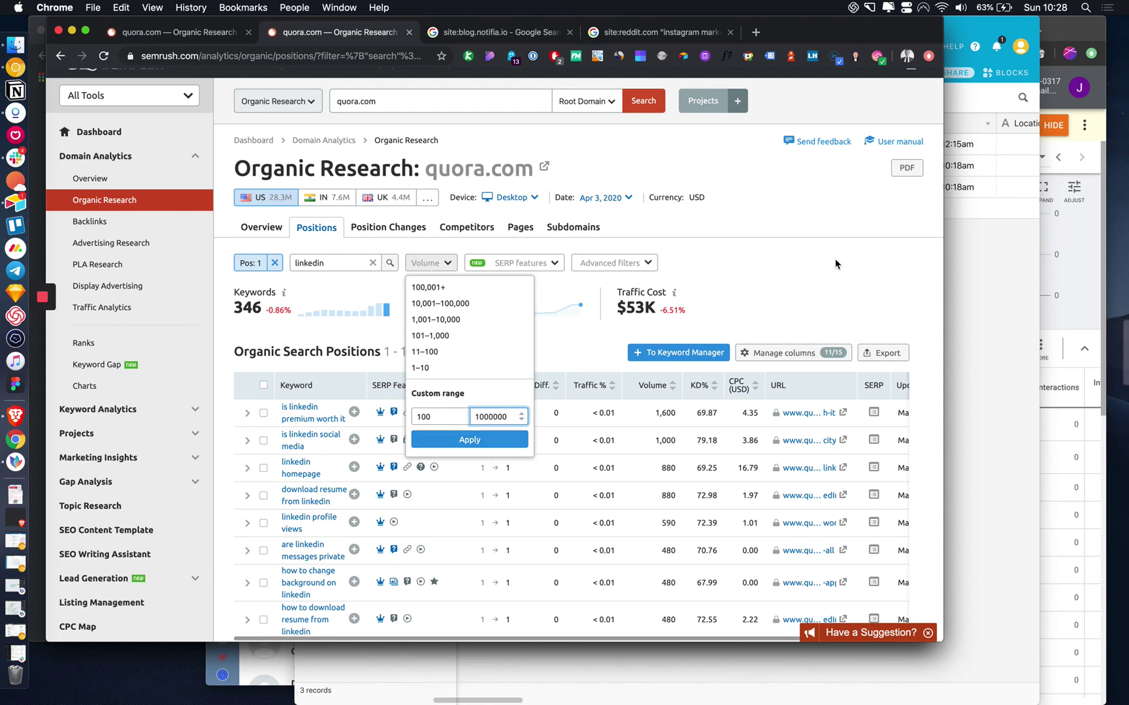
pyautogui.click(666, 388)
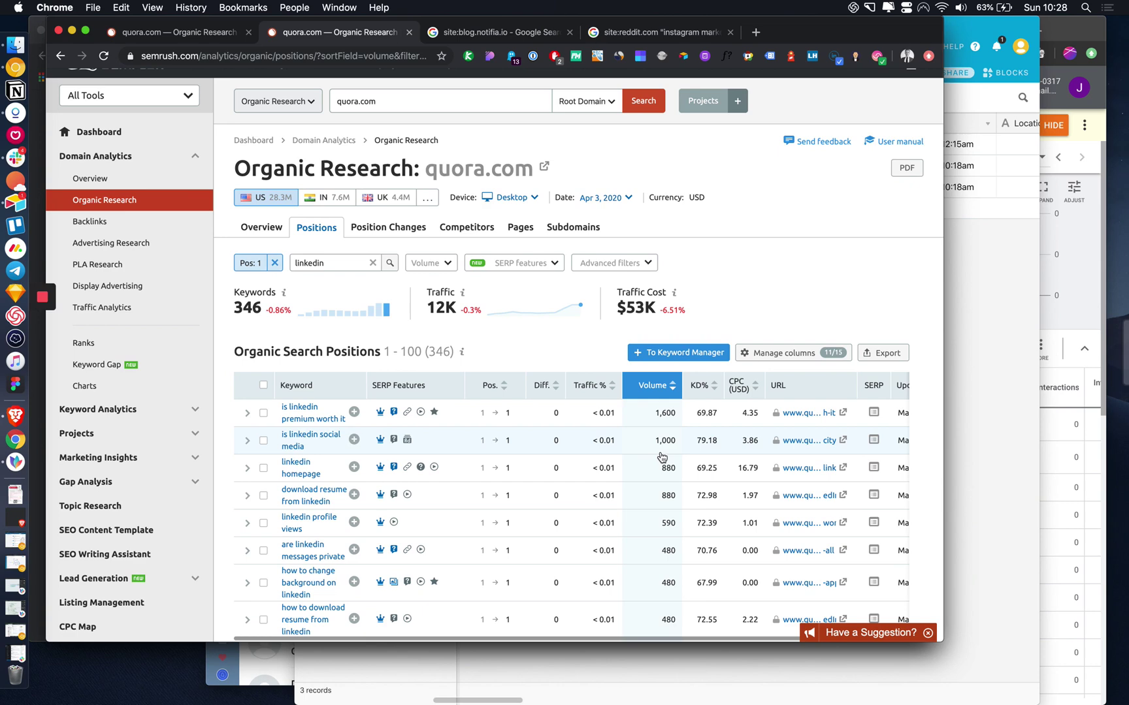
pyautogui.scroll(-3, 661, 457)
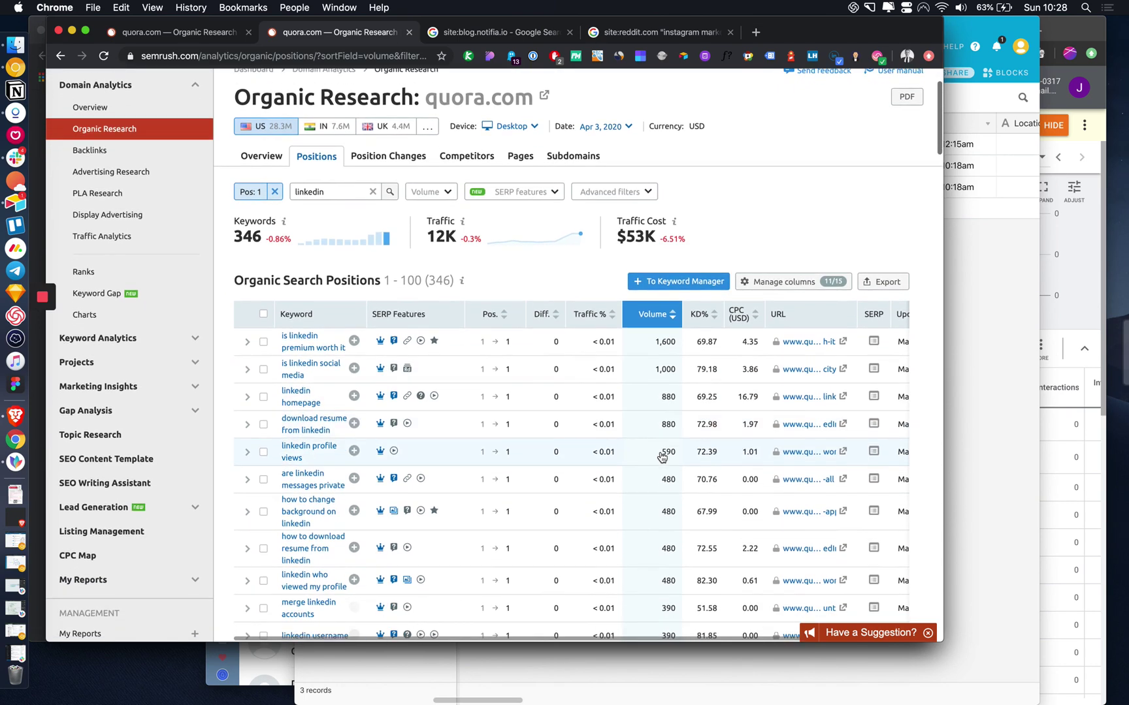
pyautogui.scroll(-5, 660, 457)
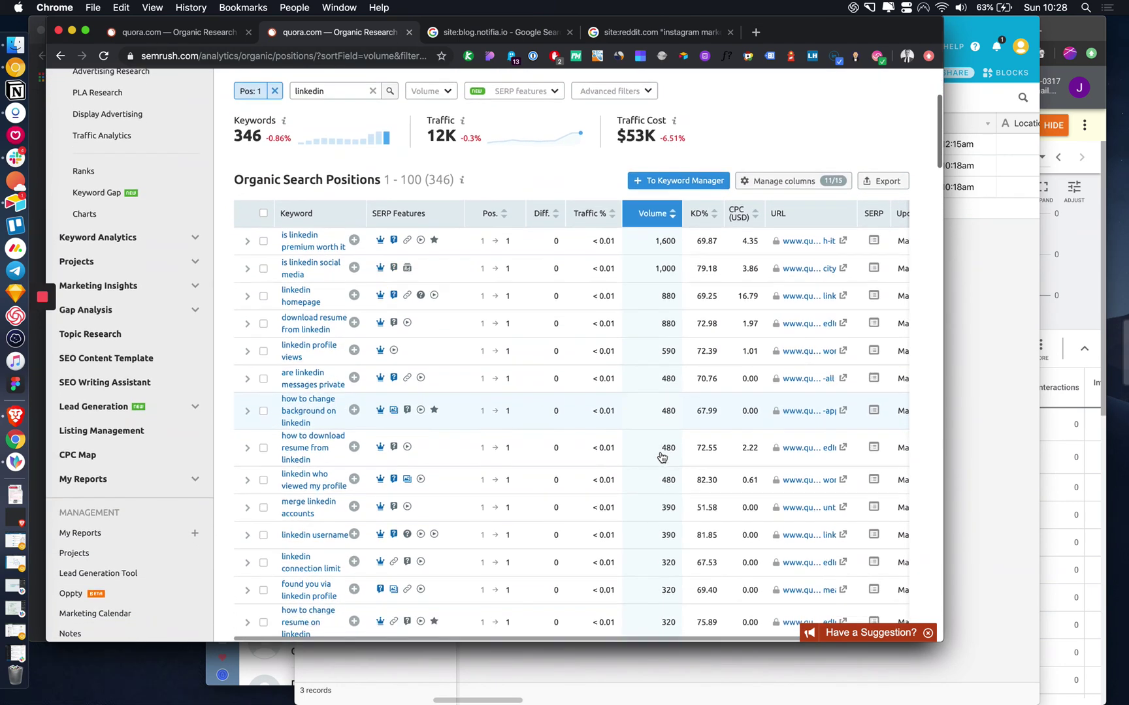
pyautogui.scroll(-4, 661, 457)
pyautogui.scroll(10, 661, 457)
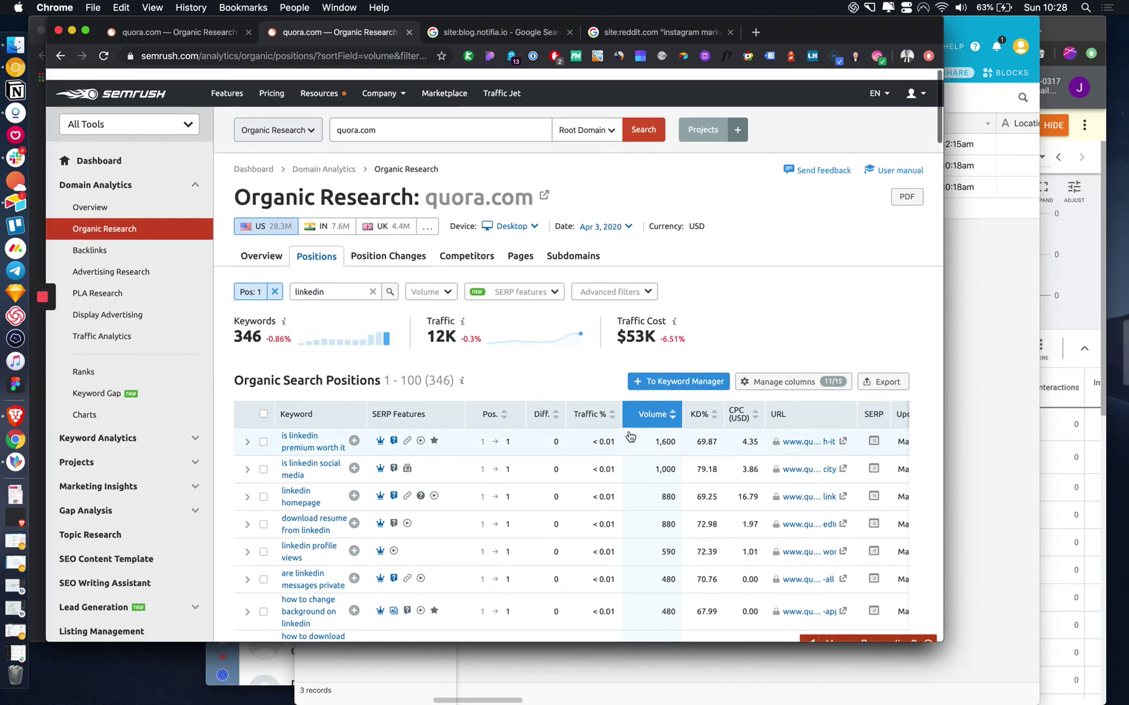
pyautogui.scroll(-1, 630, 436)
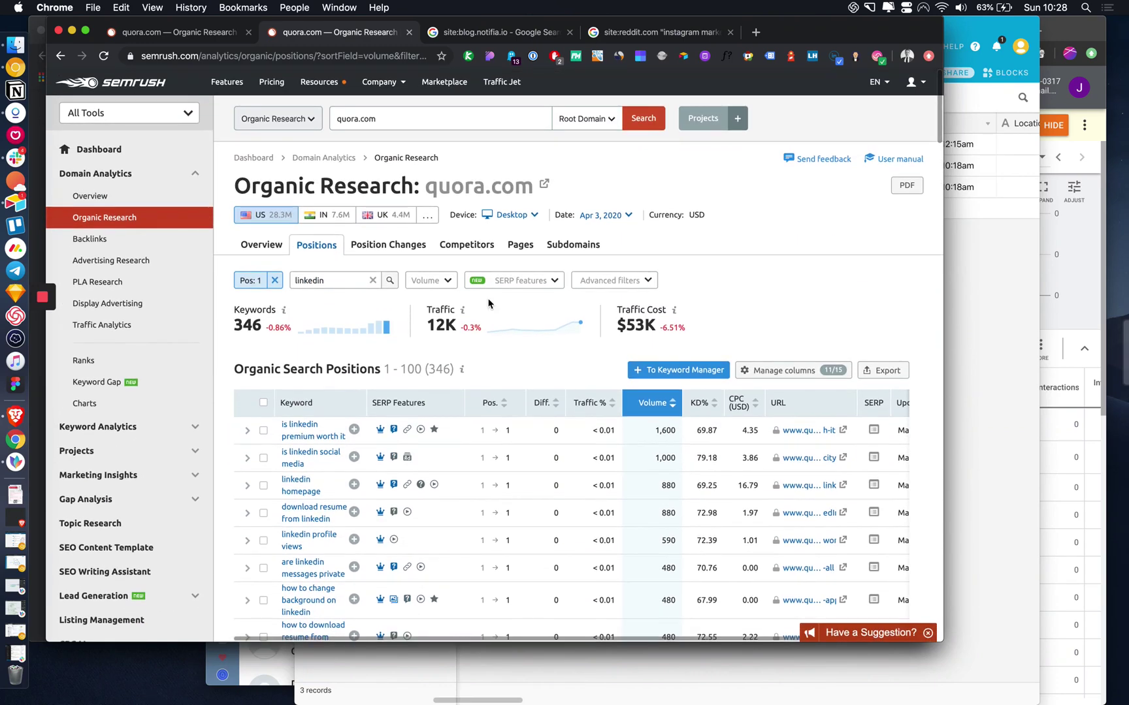
# Change the Pos: 1 filter to Top 3, growing the list to 890 keywords.
pyautogui.click(260, 285)
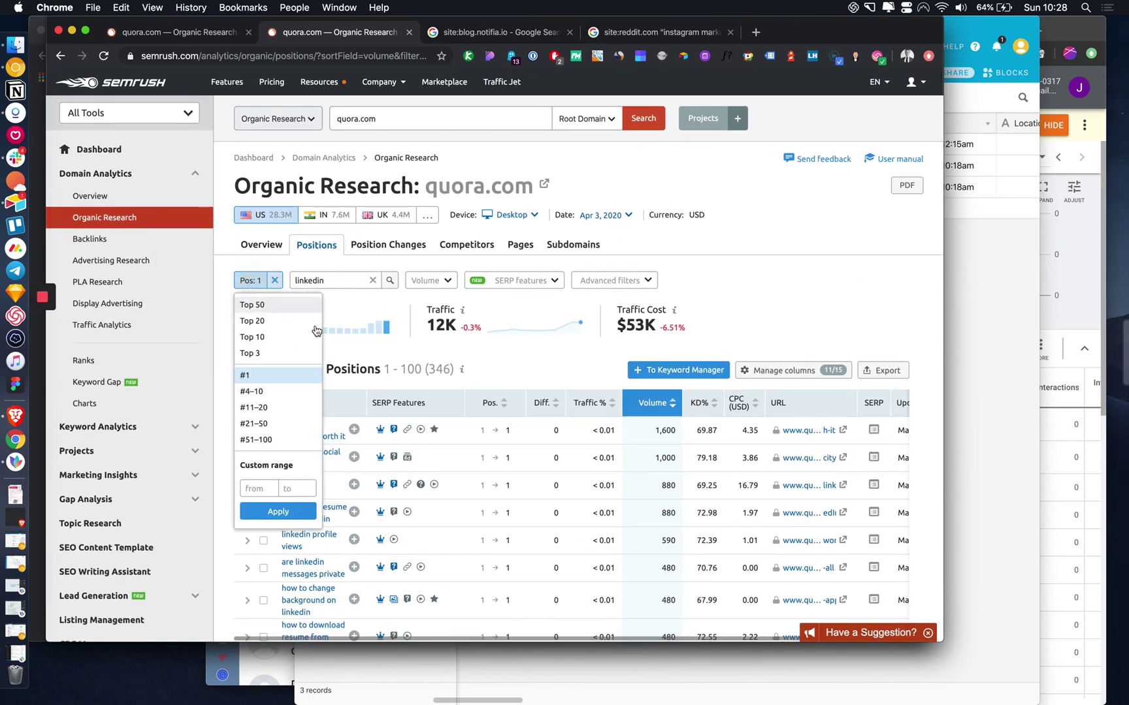
pyautogui.click(262, 354)
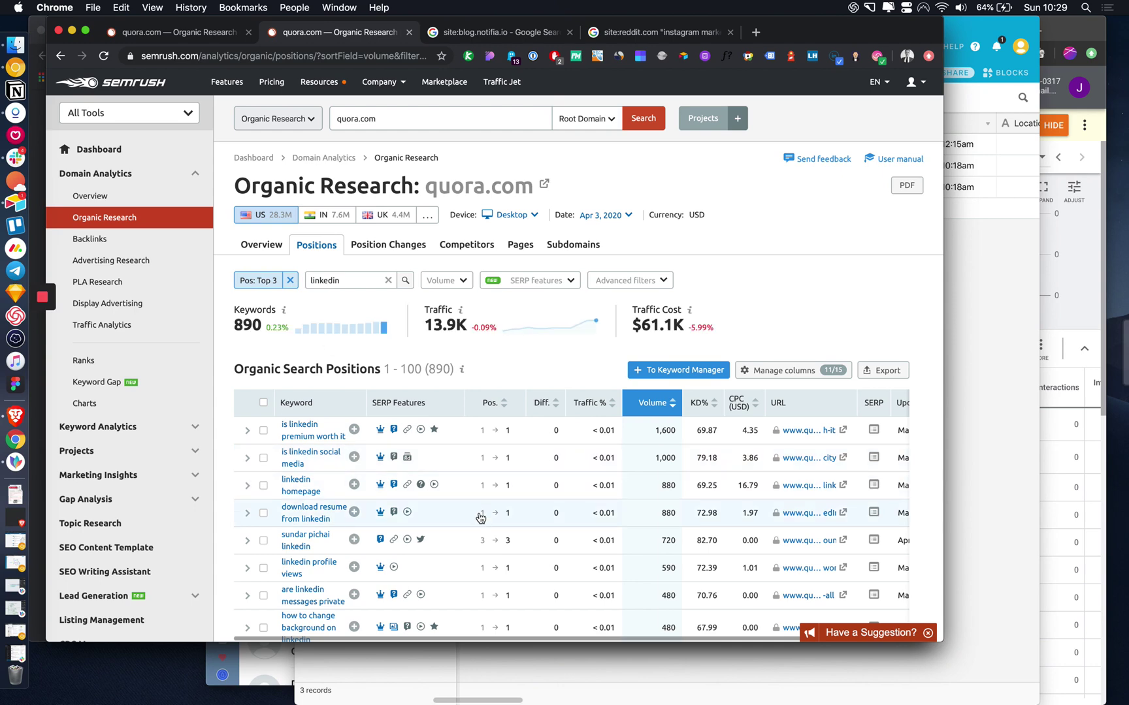
pyautogui.scroll(-1, 480, 518)
pyautogui.scroll(1, 480, 518)
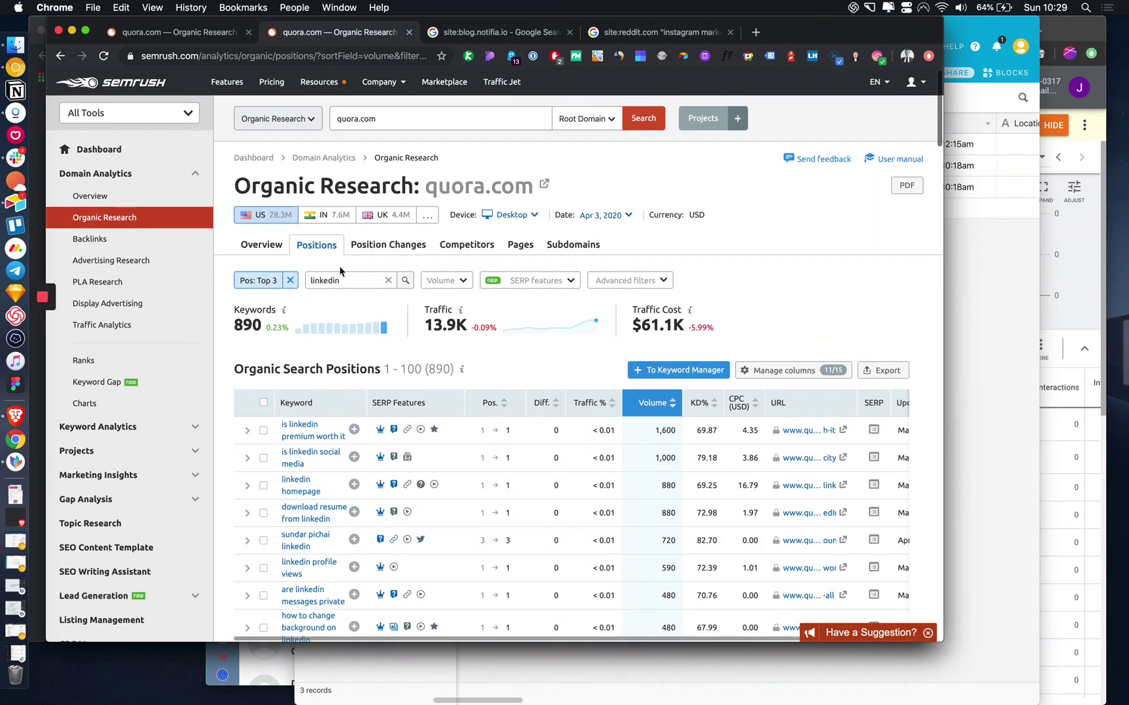
# Change the keyword filter to 'linkedin marketing'.
pyautogui.click(345, 282)
pyautogui.write('worth')
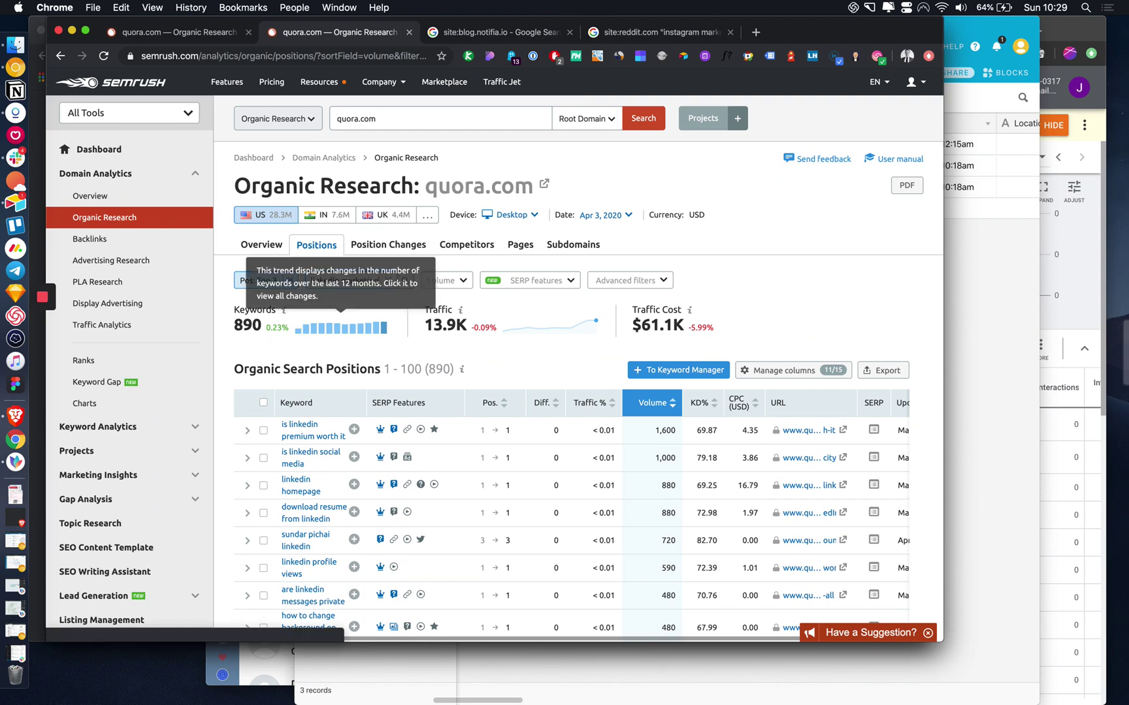
pyautogui.press('Return')
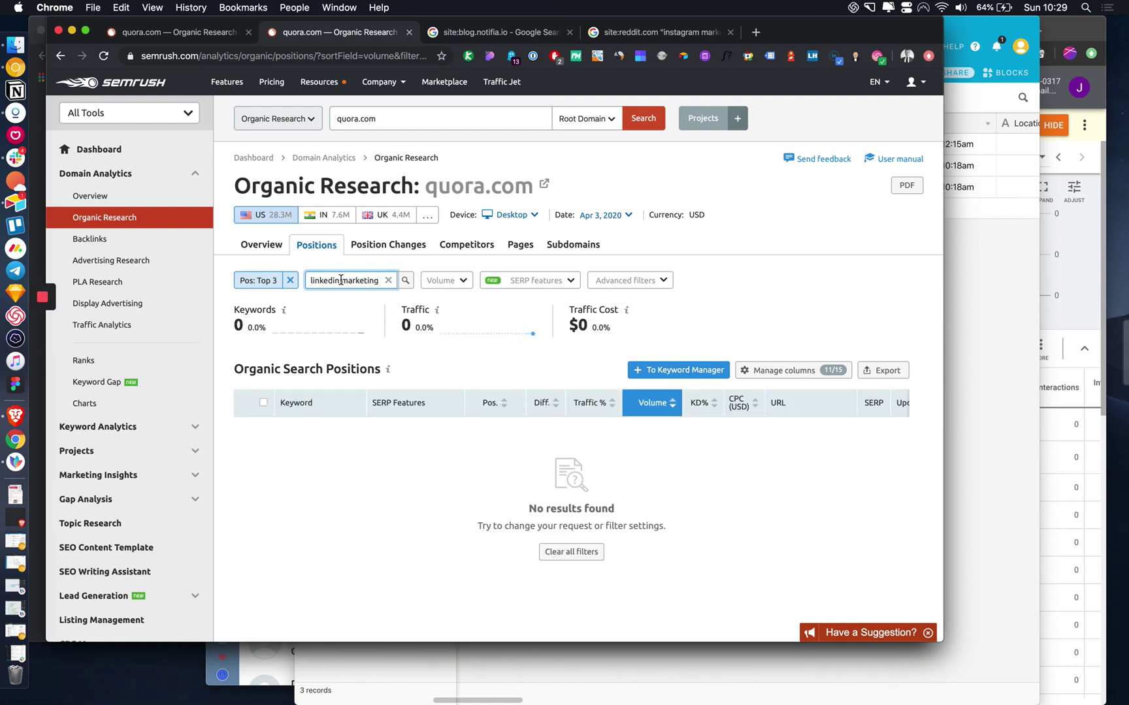
# Clear the minimum and maximum values from the Volume filter and close it.
pyautogui.click(453, 284)
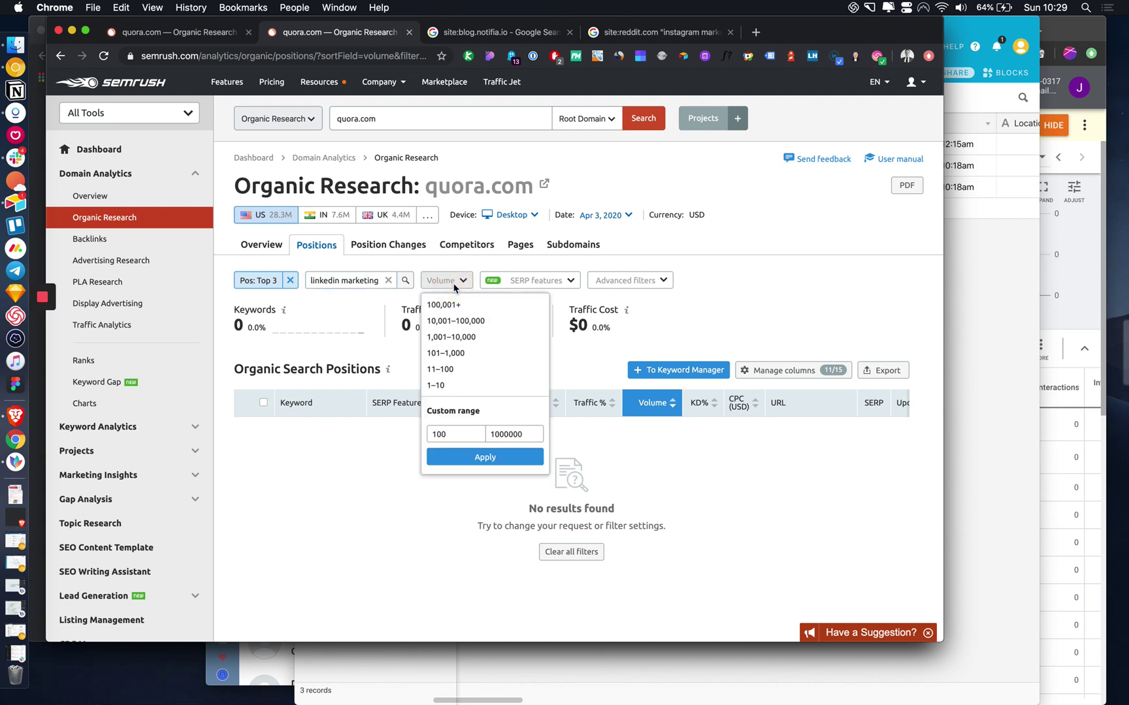
pyautogui.click(468, 439)
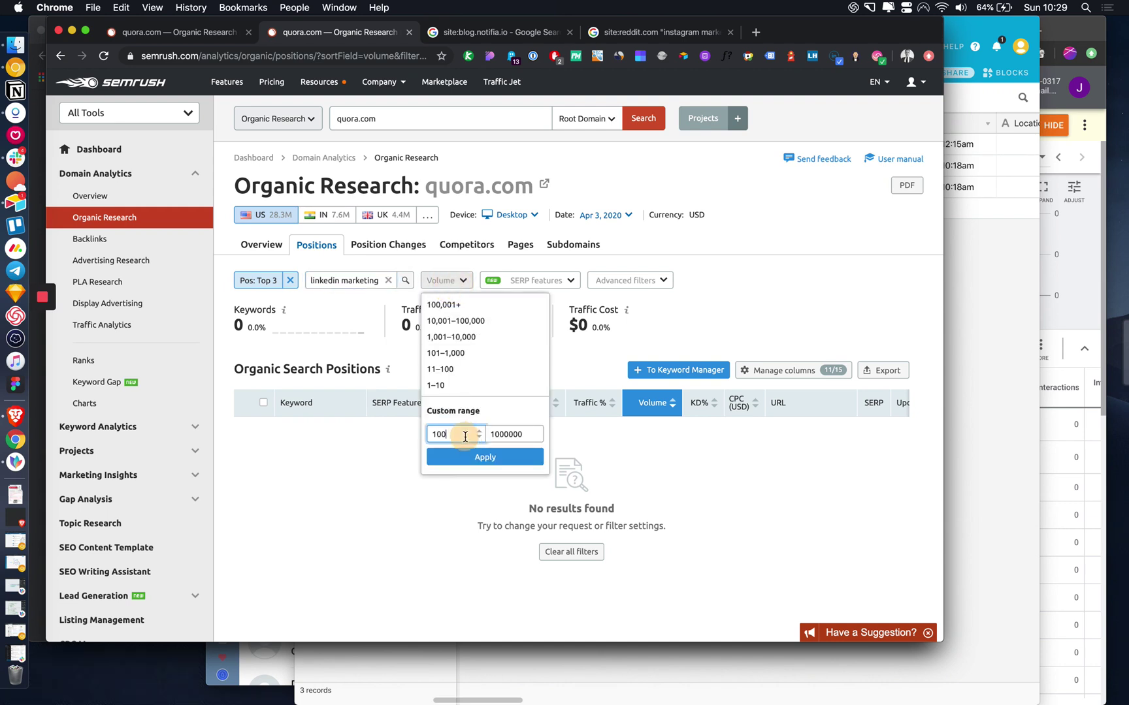
pyautogui.press('super+a')
pyautogui.press('BackSpace')
pyautogui.doubleClick(502, 432)
pyautogui.press('BackSpace')
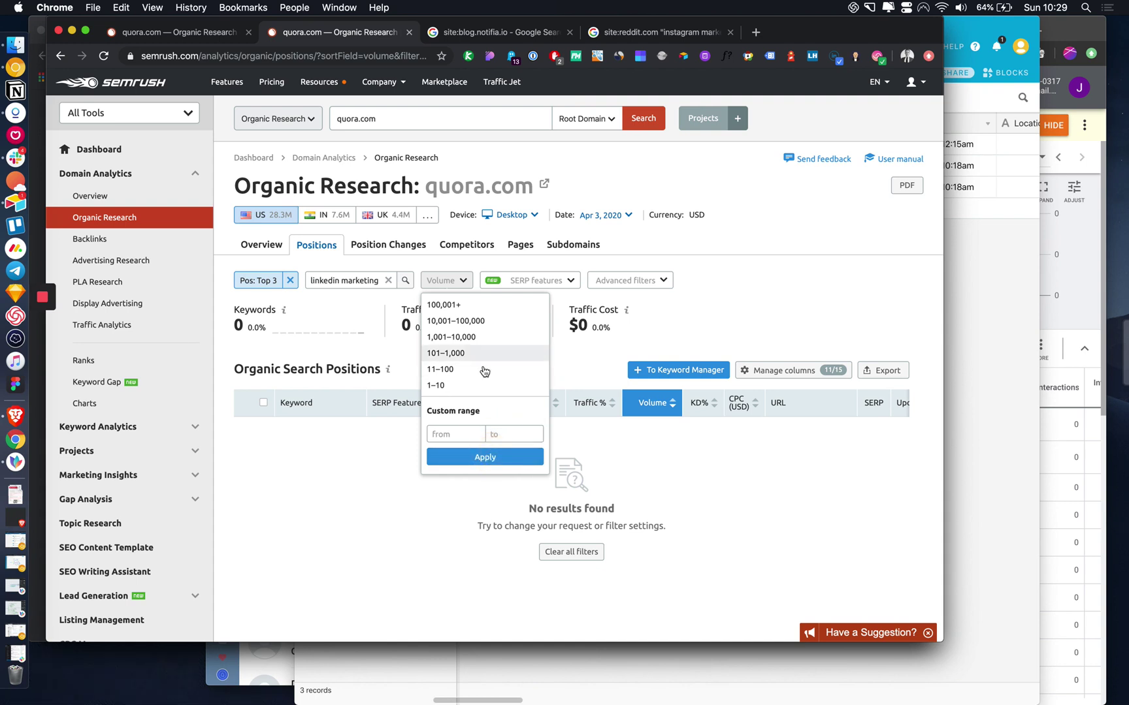
pyautogui.click(586, 378)
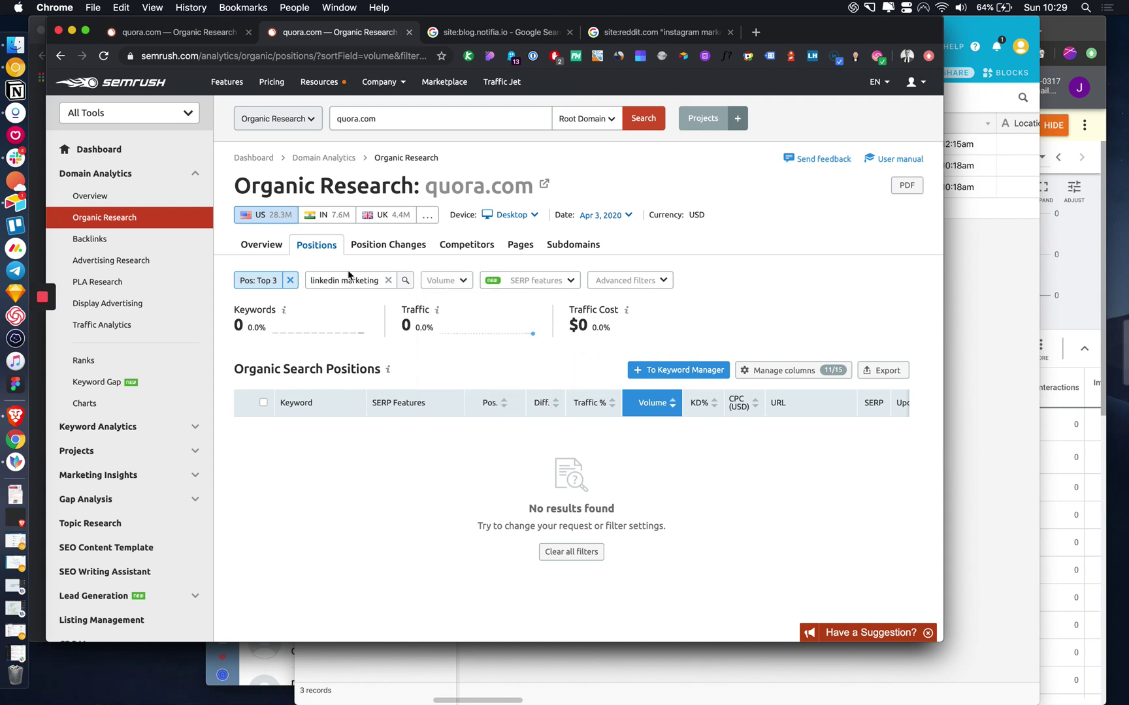
# Replace the keyword filter with 'growth hacking', applying 'growth' along the way.
pyautogui.click(355, 278)
pyautogui.press('super+a')
pyautogui.write('gro')
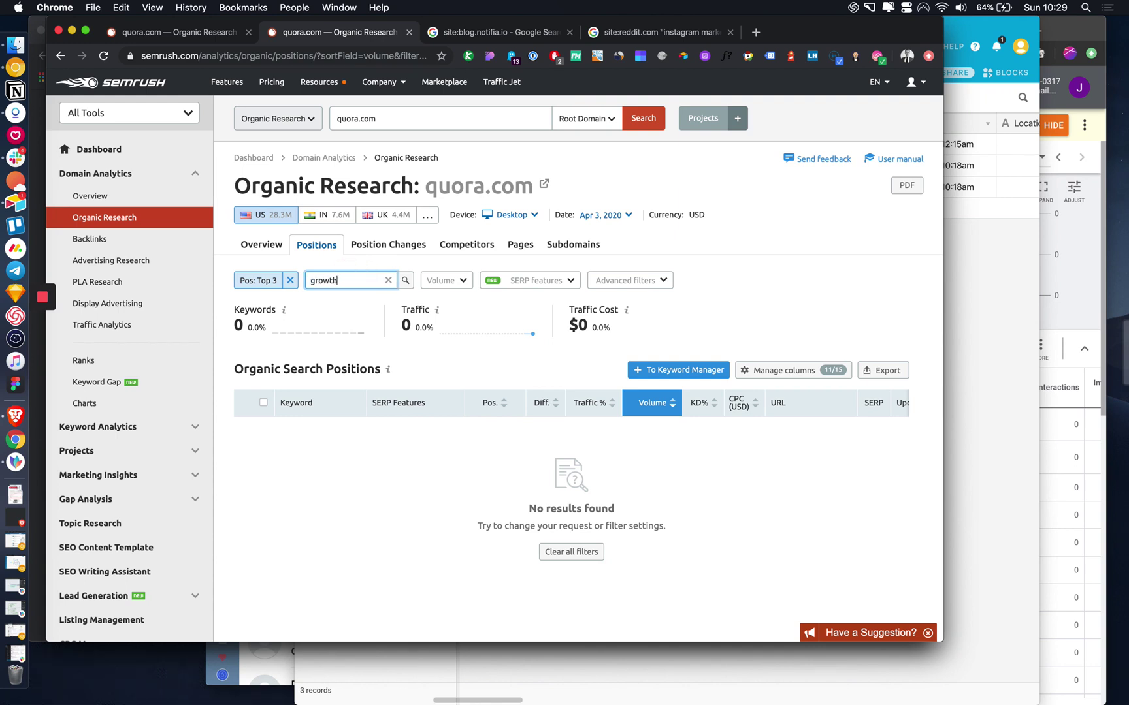
pyautogui.press('Return')
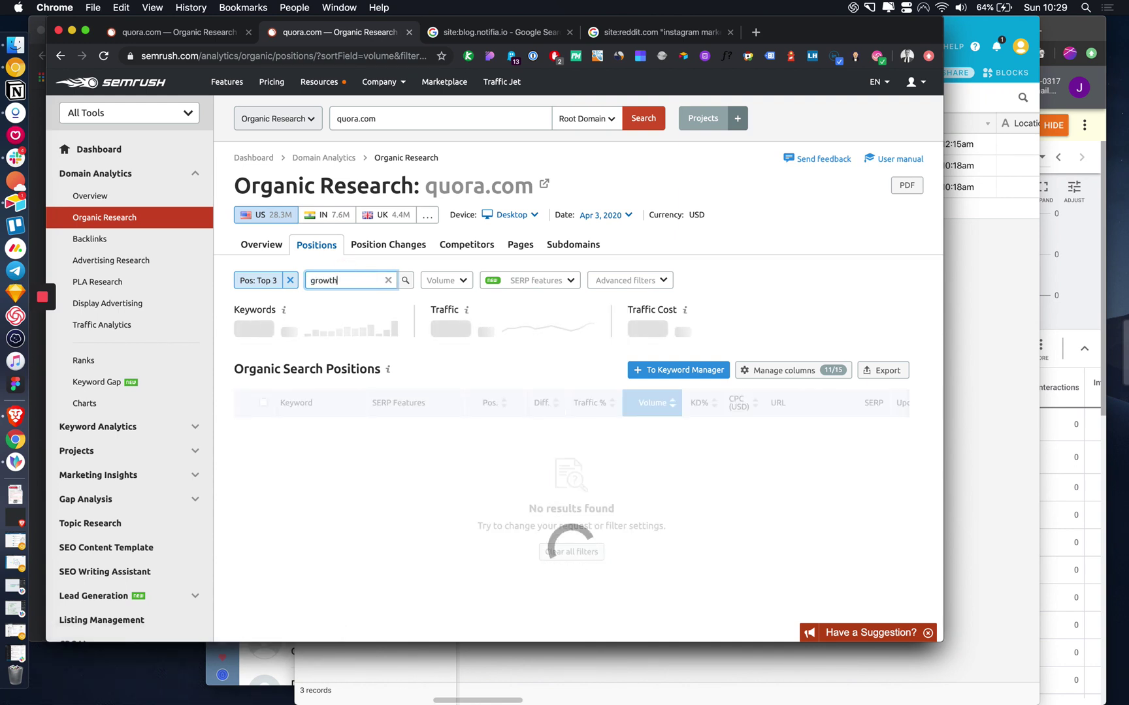
pyautogui.write('wth hac')
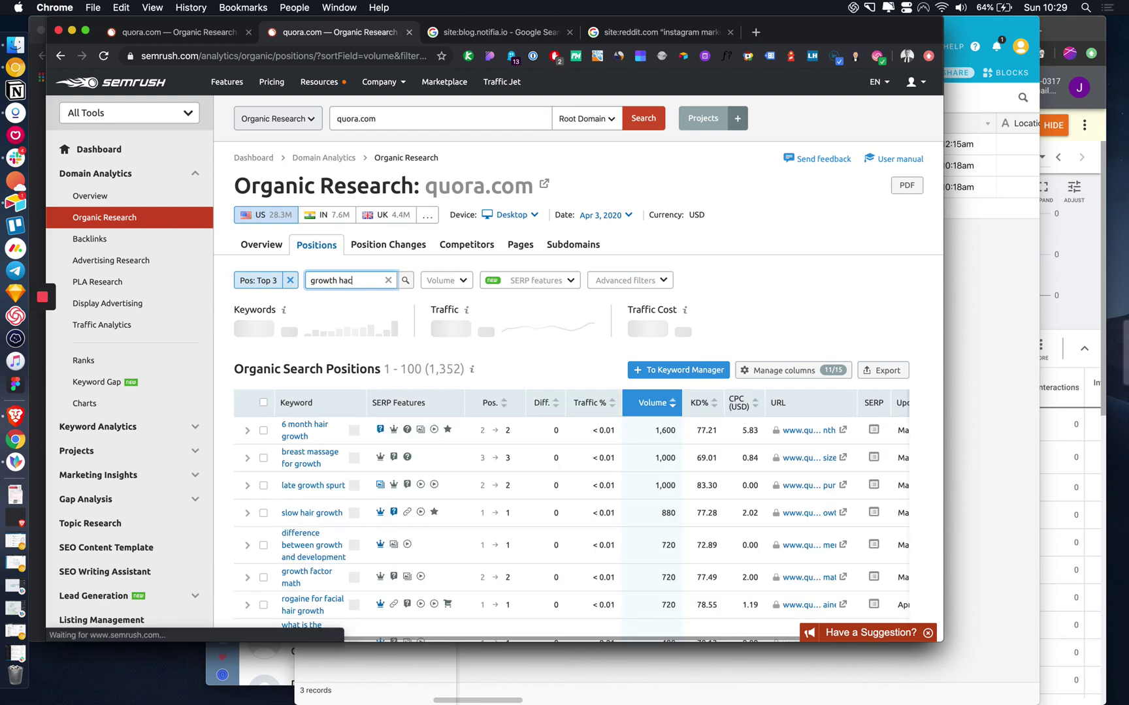
pyautogui.write('king')
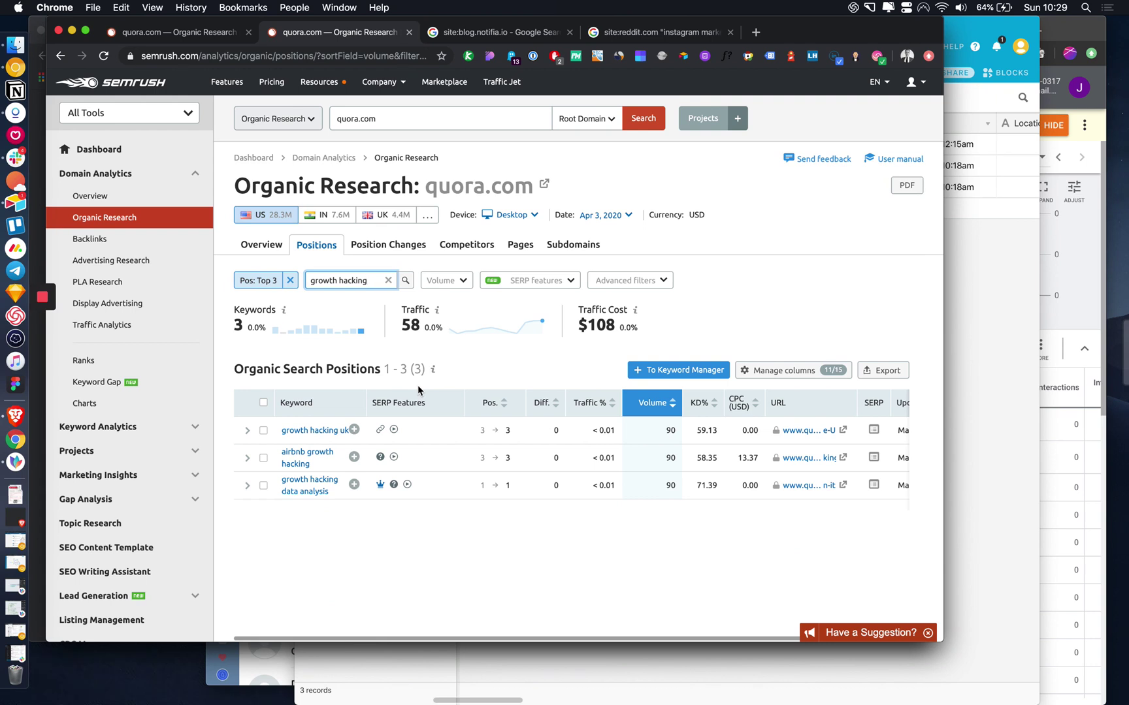
# Swap the Pos: Top 3 filter for Top 10, widening 'growth hacking' results to 25 keywords.
pyautogui.click(286, 283)
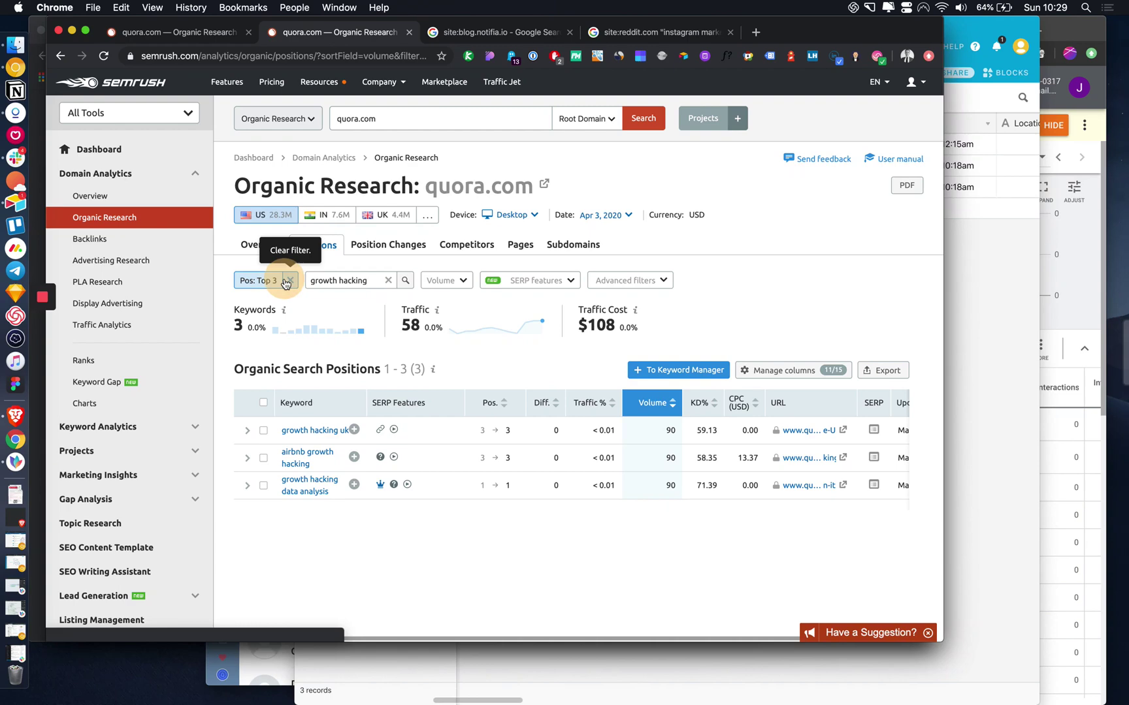
pyautogui.click(259, 280)
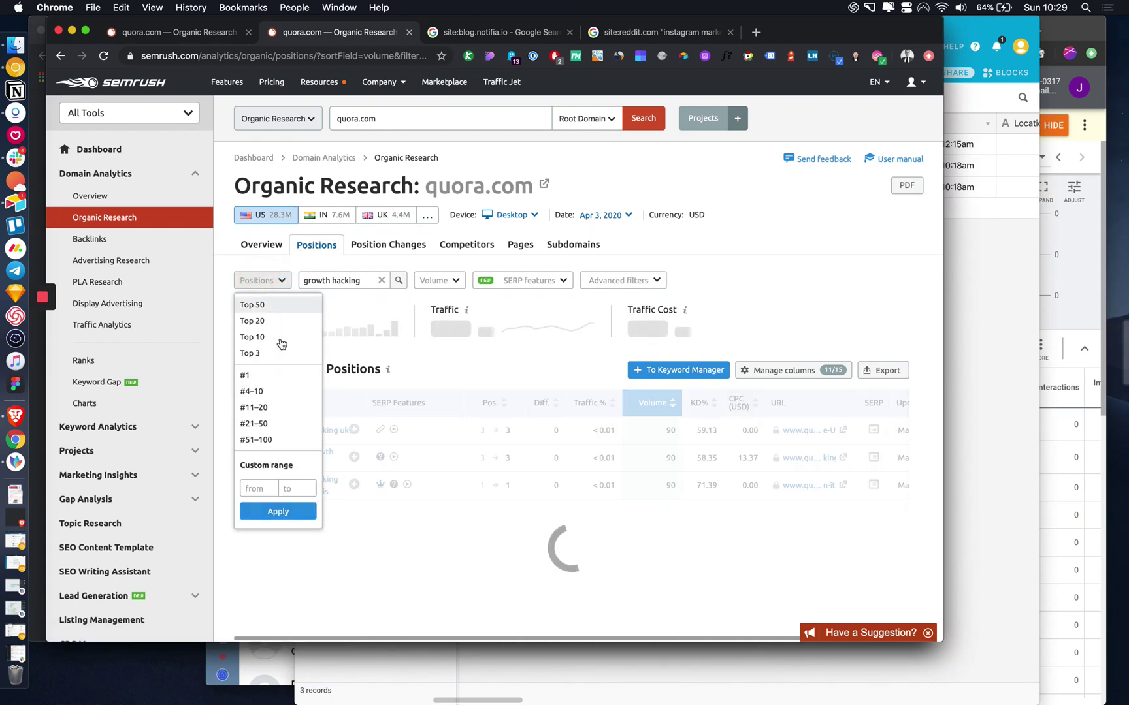
pyautogui.click(279, 341)
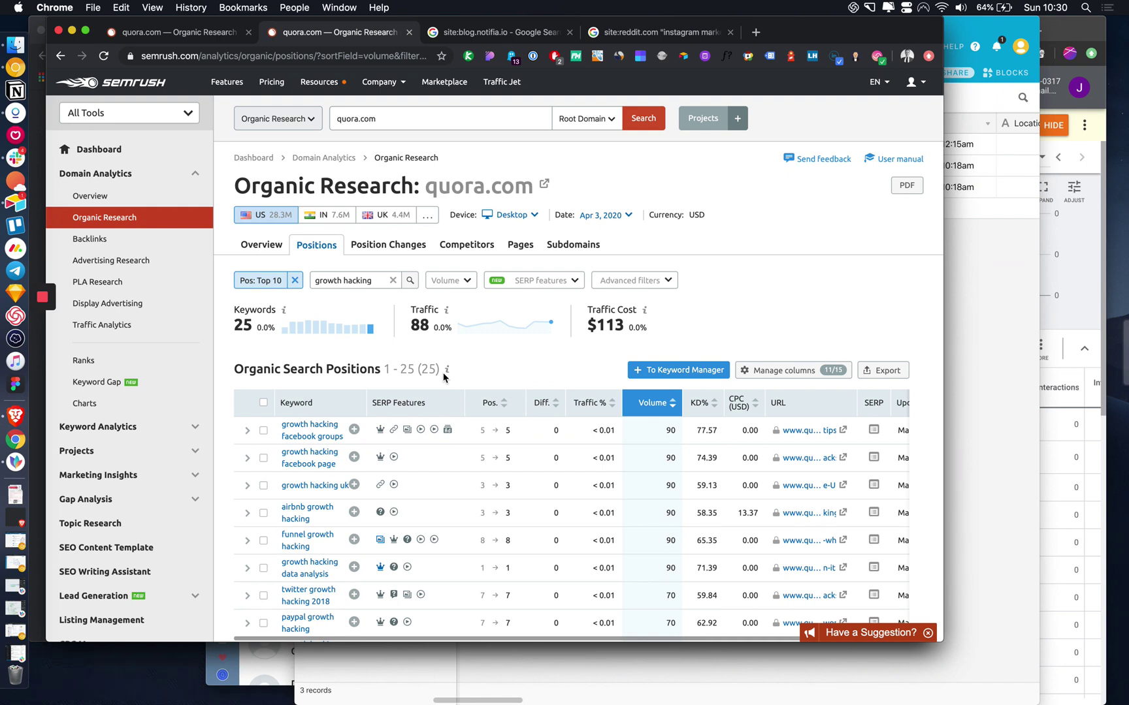
# Open the Quora thread for 'growth hacking facebook groups' in a new tab, then go back to SEMrush.
pyautogui.scroll(-3, 481, 398)
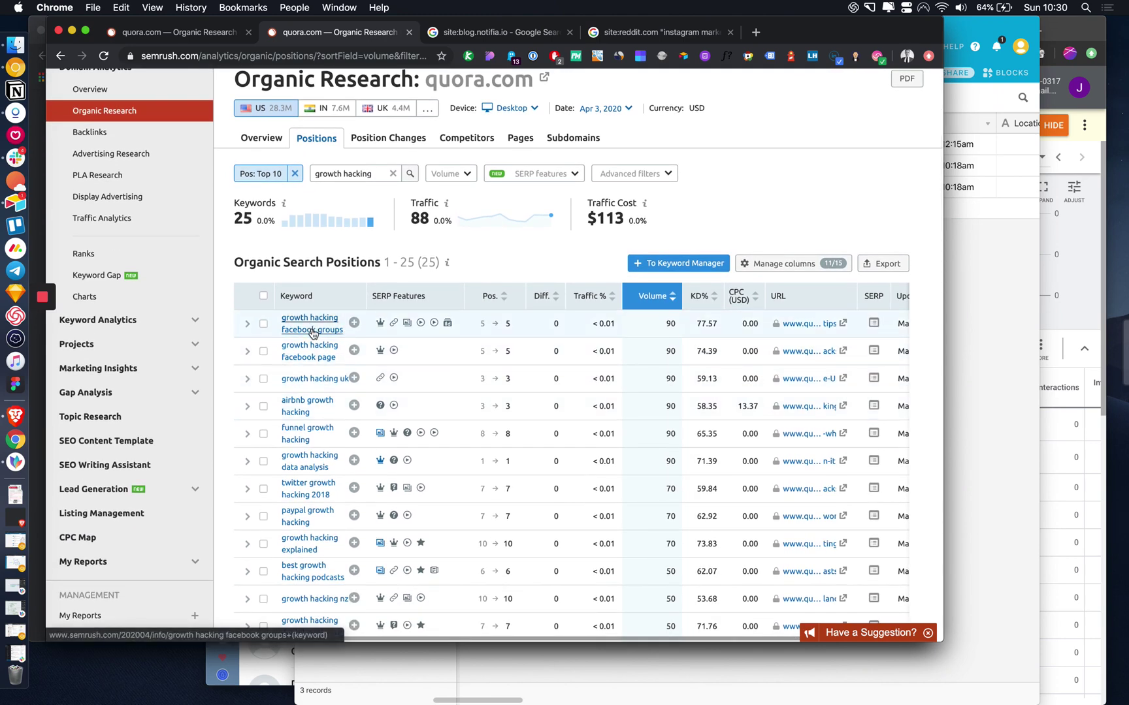
pyautogui.click(844, 324)
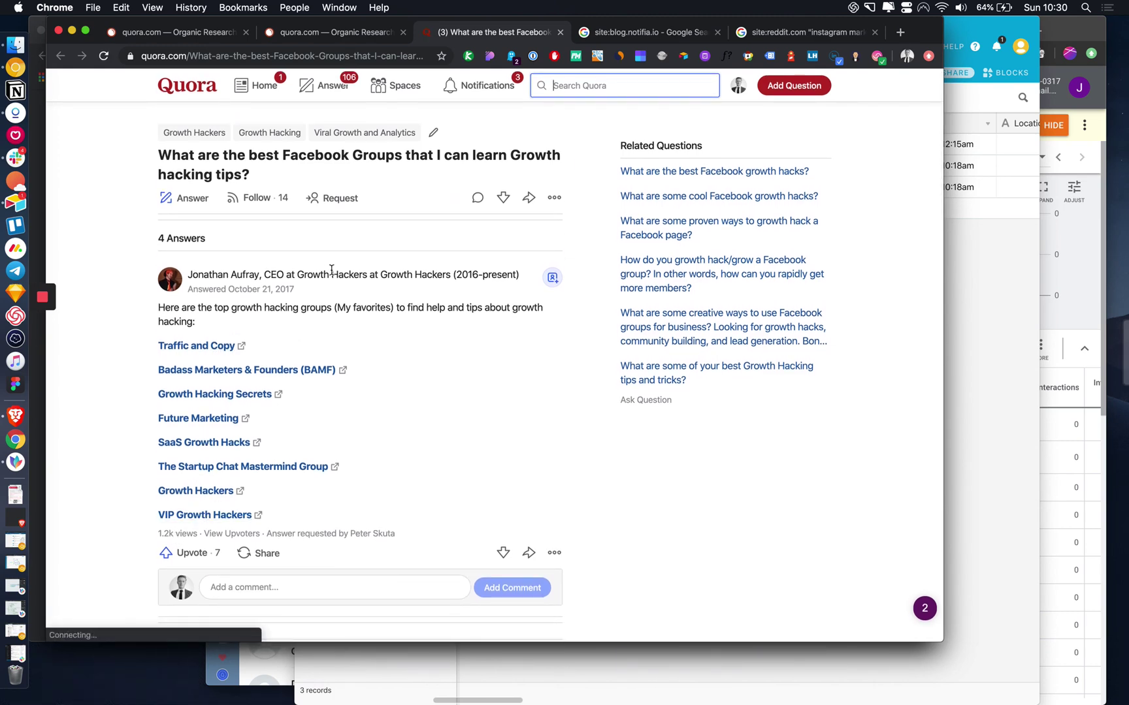
pyautogui.click(336, 32)
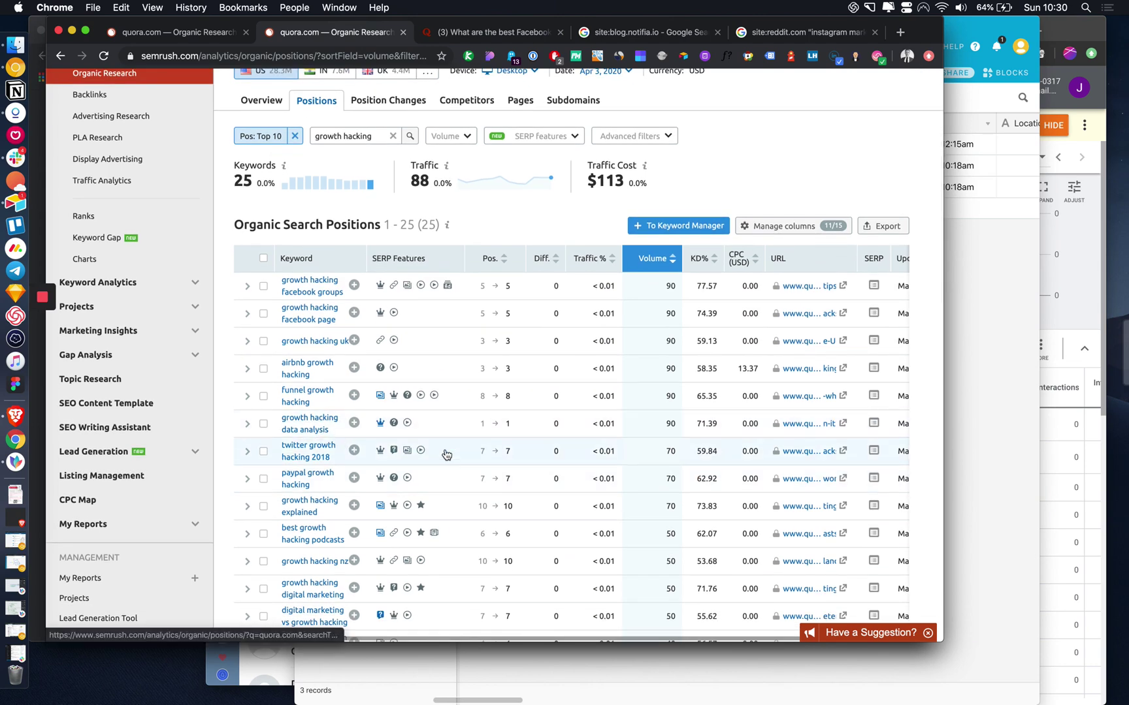
pyautogui.scroll(-1, 447, 455)
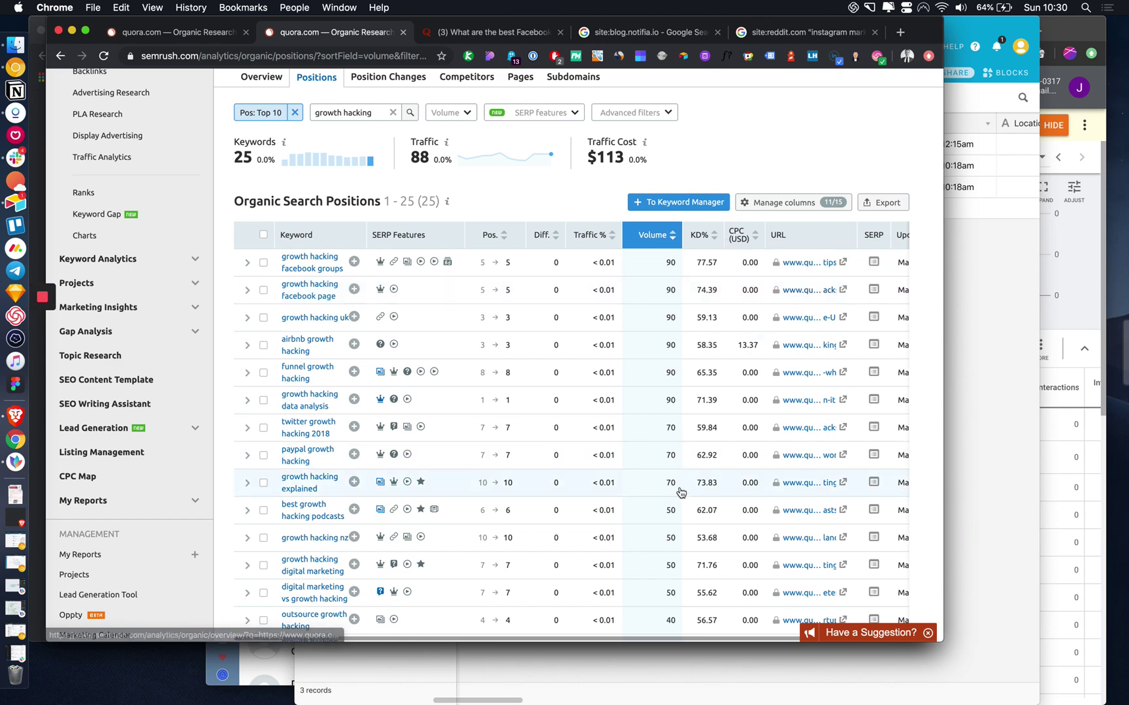
pyautogui.scroll(-2, 679, 492)
pyautogui.scroll(-10, 680, 492)
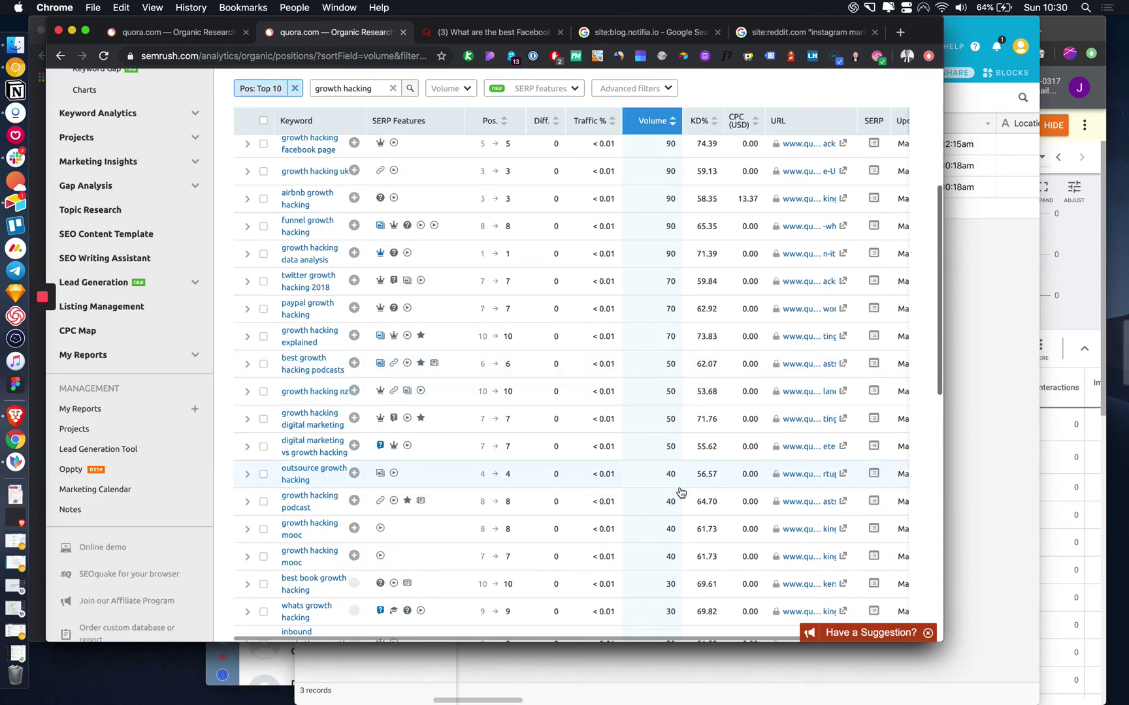
pyautogui.scroll(15, 680, 491)
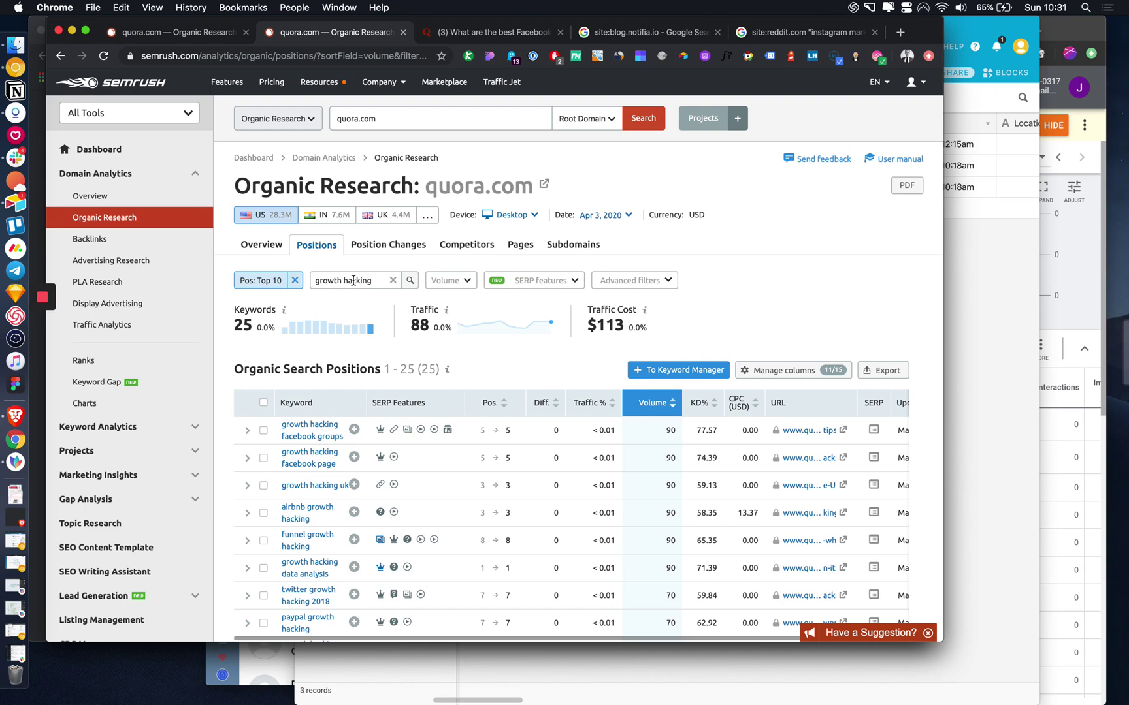
# Bring Airtable forward and create a new empty base from scratch.
pyautogui.click(985, 276)
pyautogui.moveTo(672, 22); pyautogui.dragTo(727, 22)
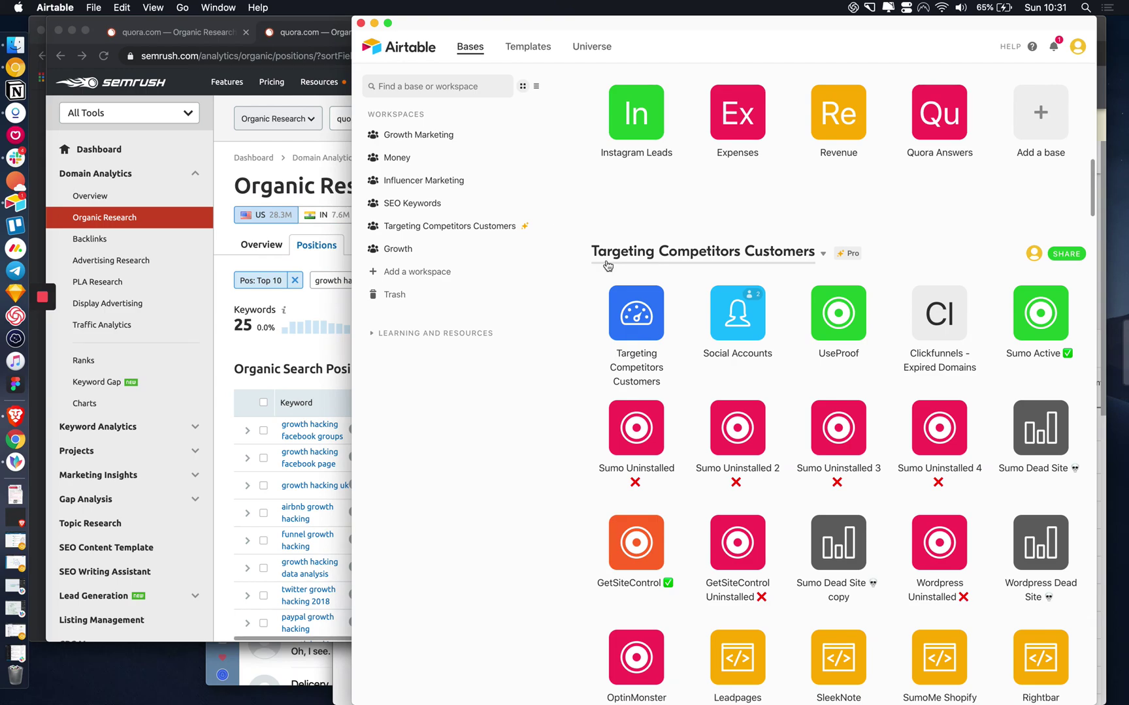
pyautogui.scroll(-20, 649, 334)
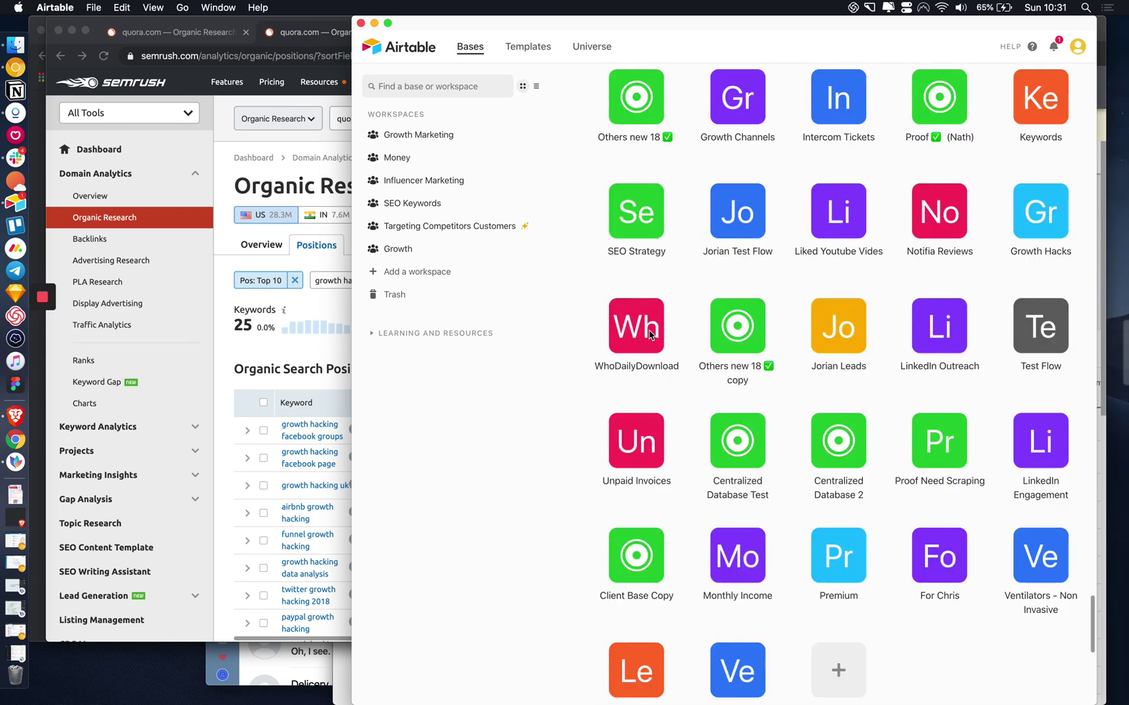
pyautogui.scroll(-5, 650, 334)
pyautogui.scroll(2, 650, 334)
pyautogui.click(852, 395)
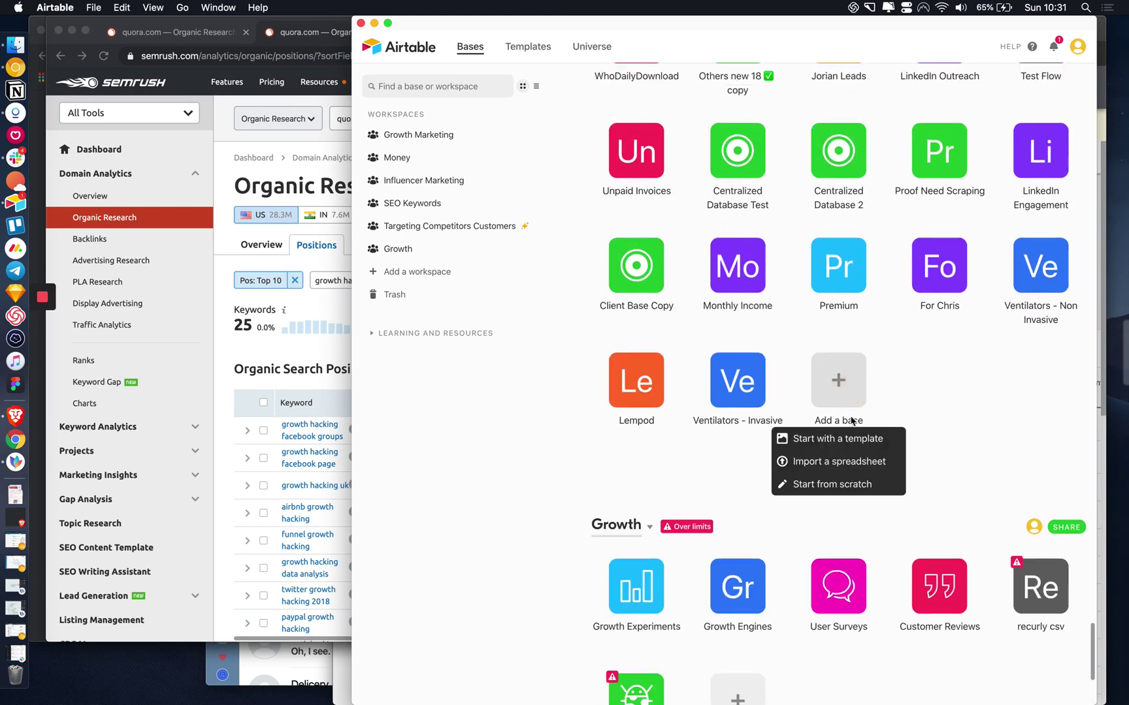
pyautogui.click(853, 489)
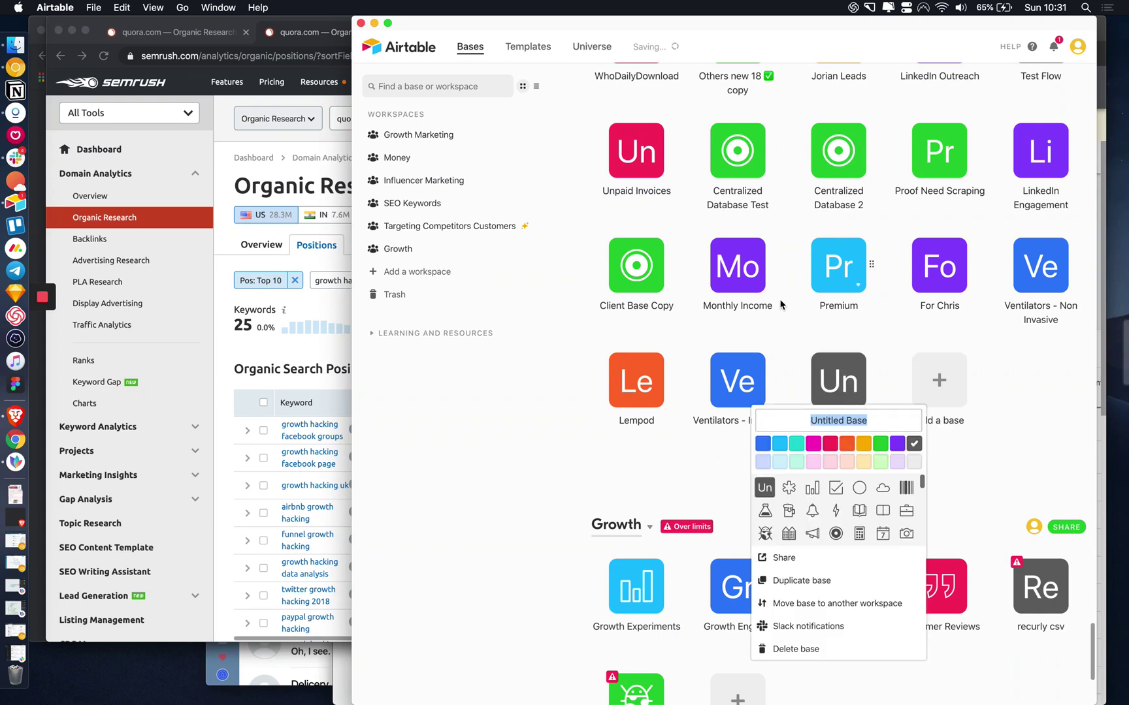
# Name the new base 'Quora Threads to Answer'.
pyautogui.click(277, 365)
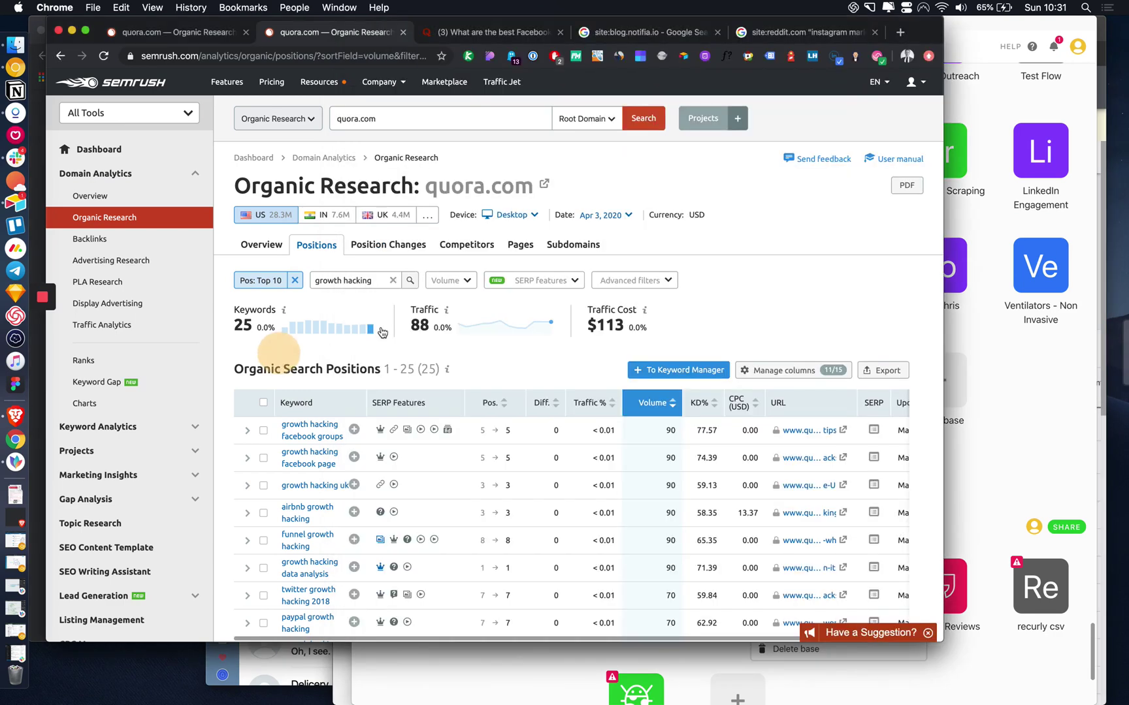
pyautogui.click(998, 424)
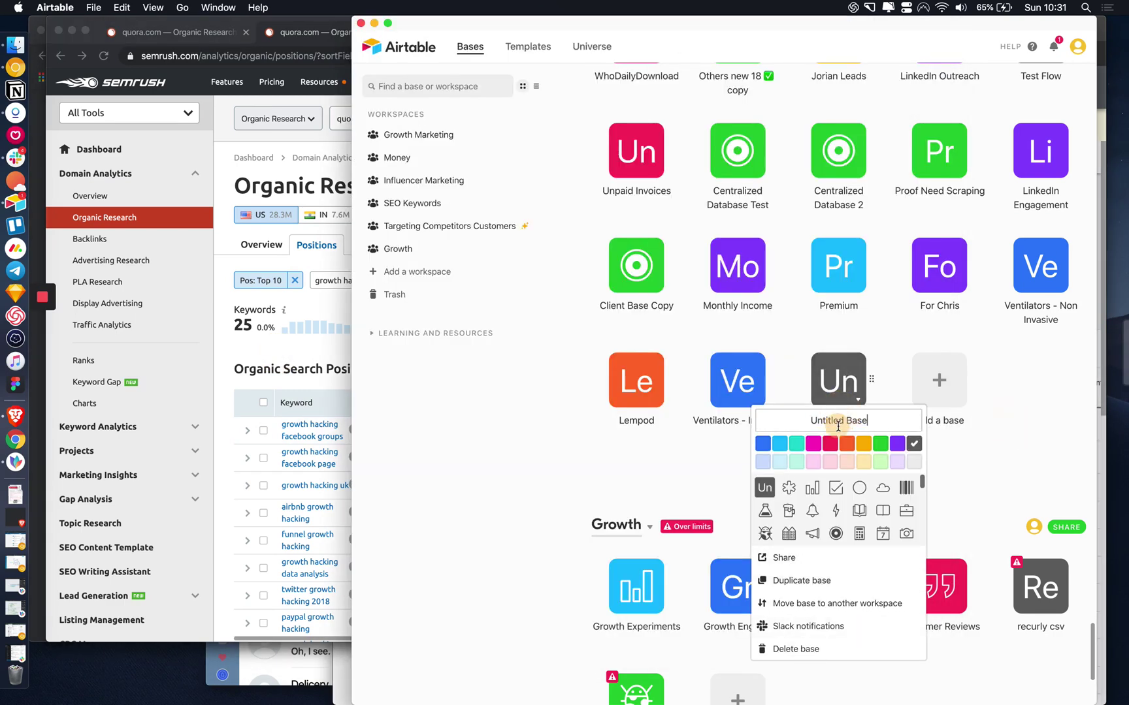
pyautogui.press('super+a')
pyautogui.press('BackSpace')
pyautogui.write('Q')
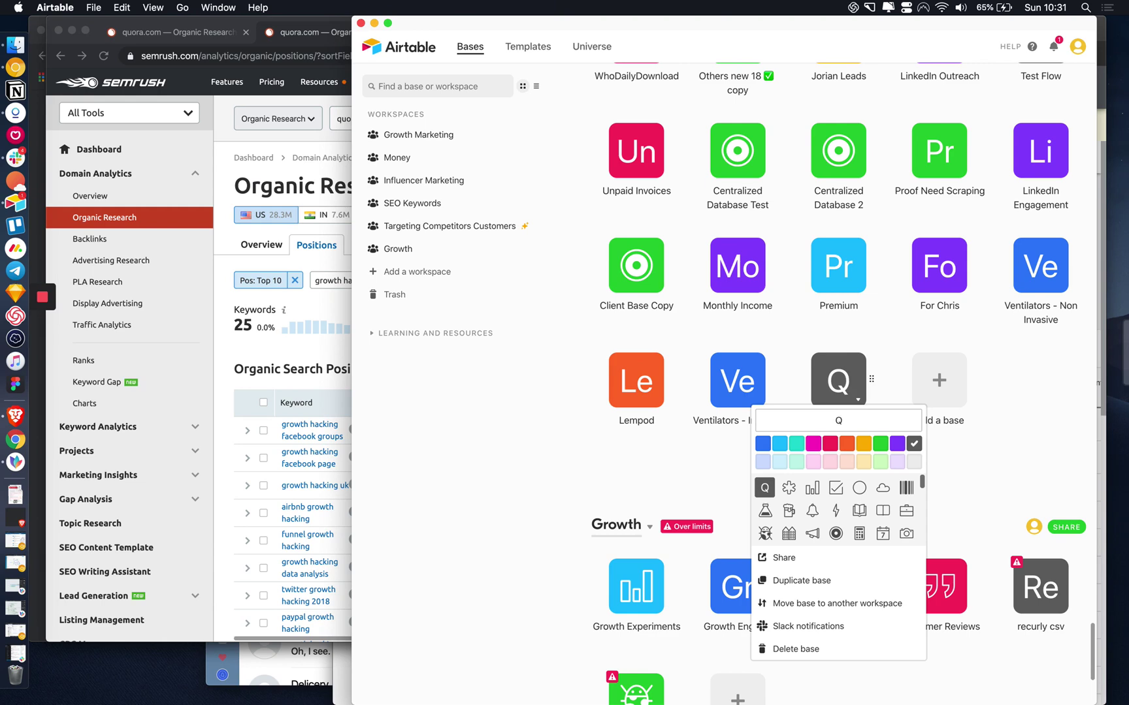
pyautogui.write('uora Threads to')
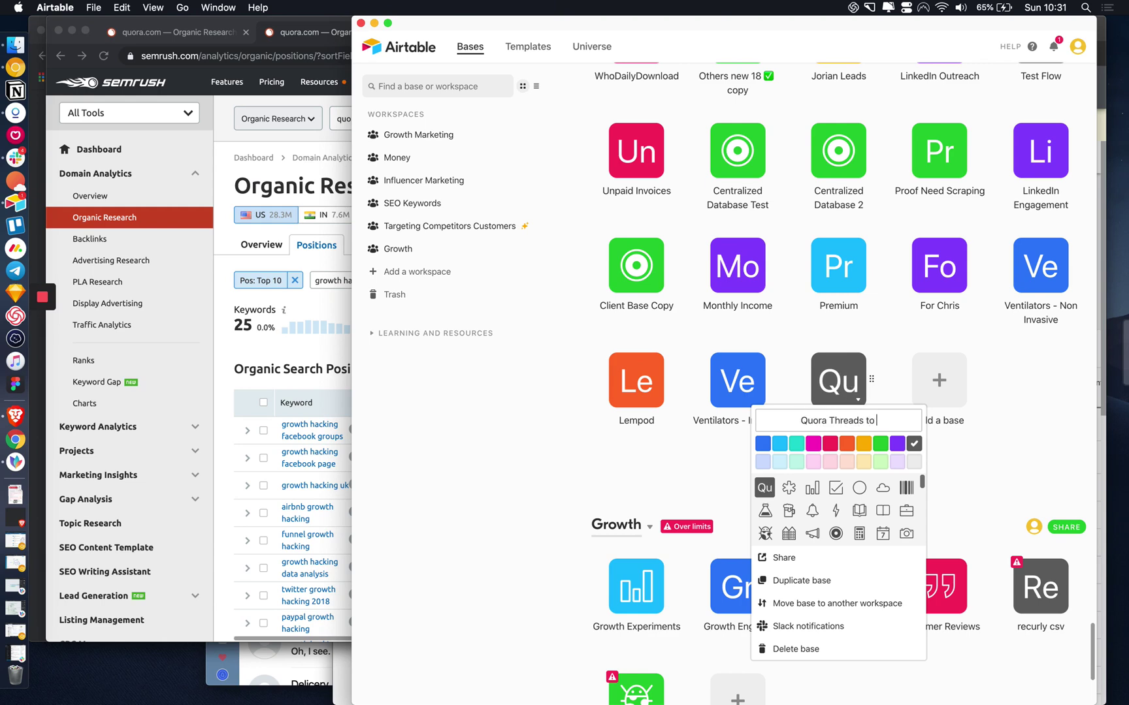
pyautogui.write(' Answer')
pyautogui.press('Return')
# In the base, delete the Notes and Attachments fields and widen the Name column.
pyautogui.click(838, 381)
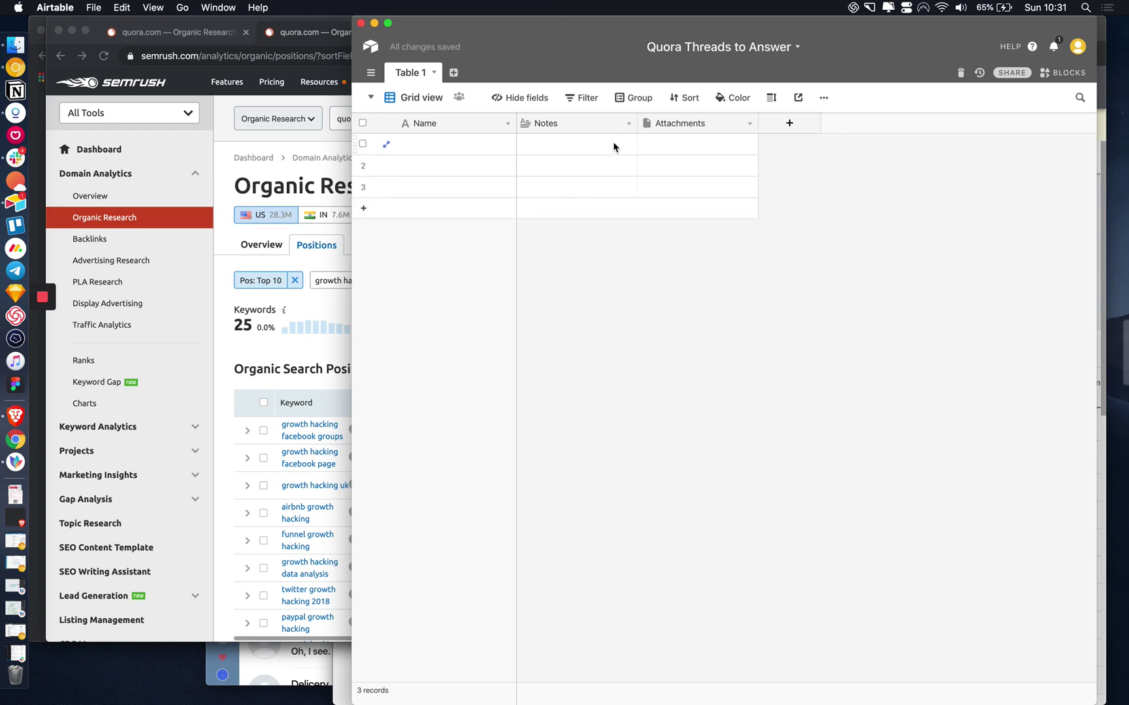
pyautogui.click(628, 124)
pyautogui.click(575, 396)
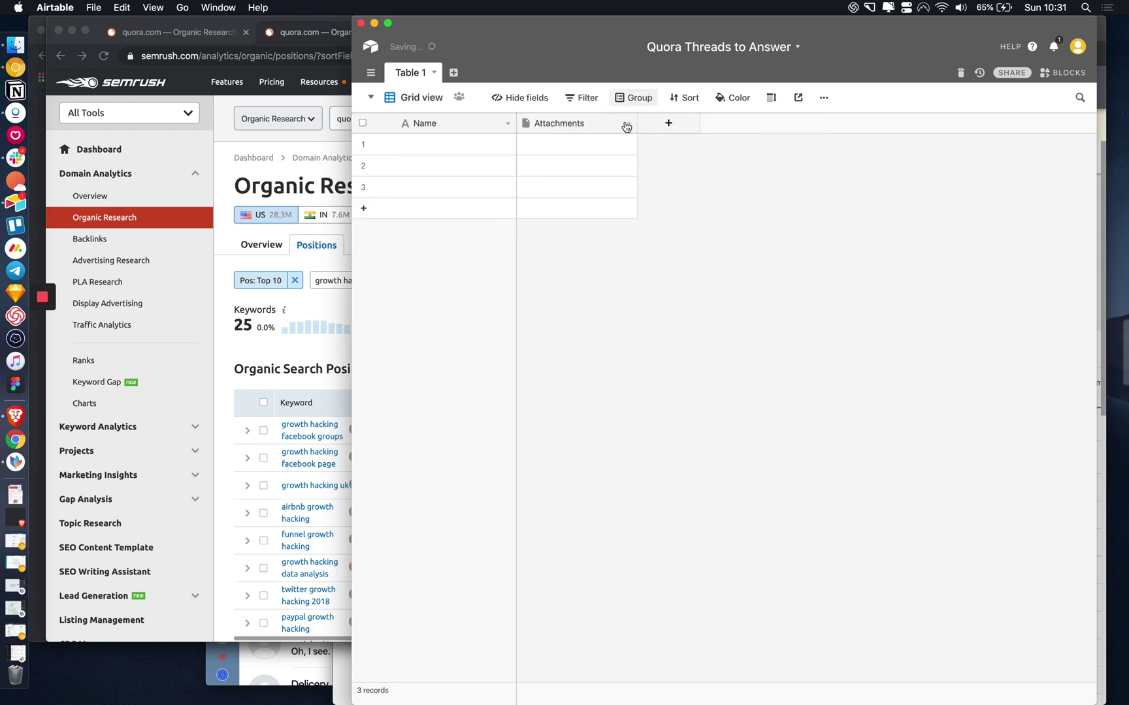
pyautogui.click(629, 123)
pyautogui.click(575, 396)
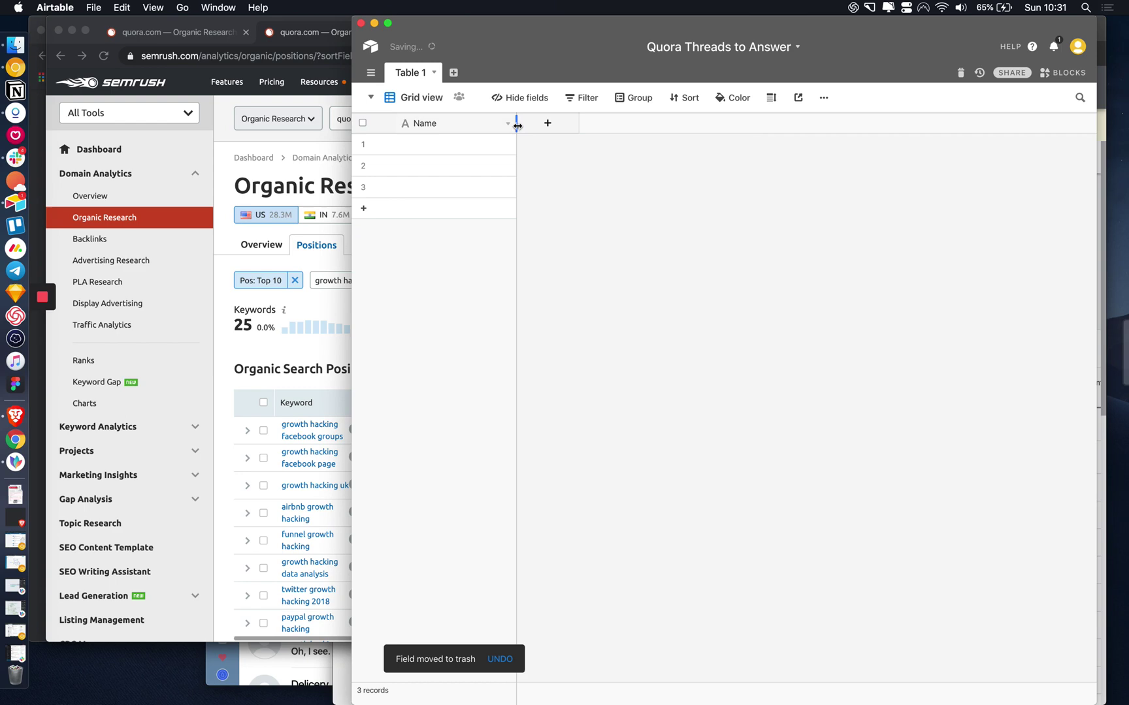
pyautogui.moveTo(517, 125); pyautogui.dragTo(702, 127)
# Return to the SEMrush growth hacking keyword results and scroll through them.
pyautogui.click(264, 383)
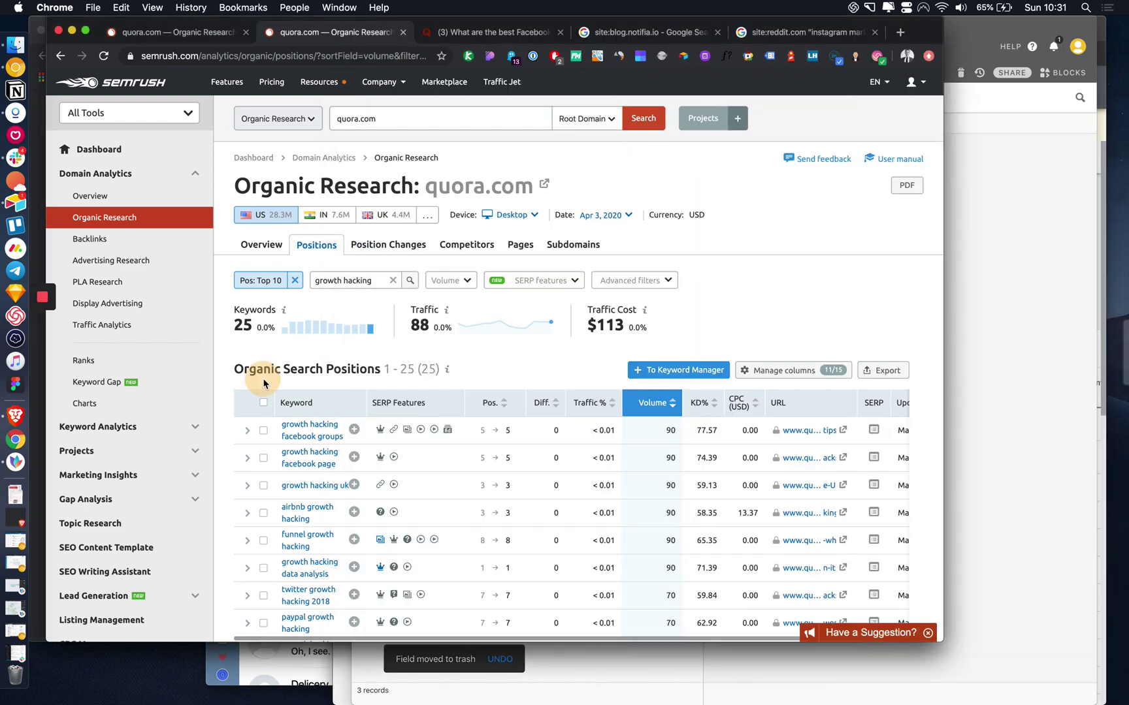
pyautogui.scroll(-3, 356, 532)
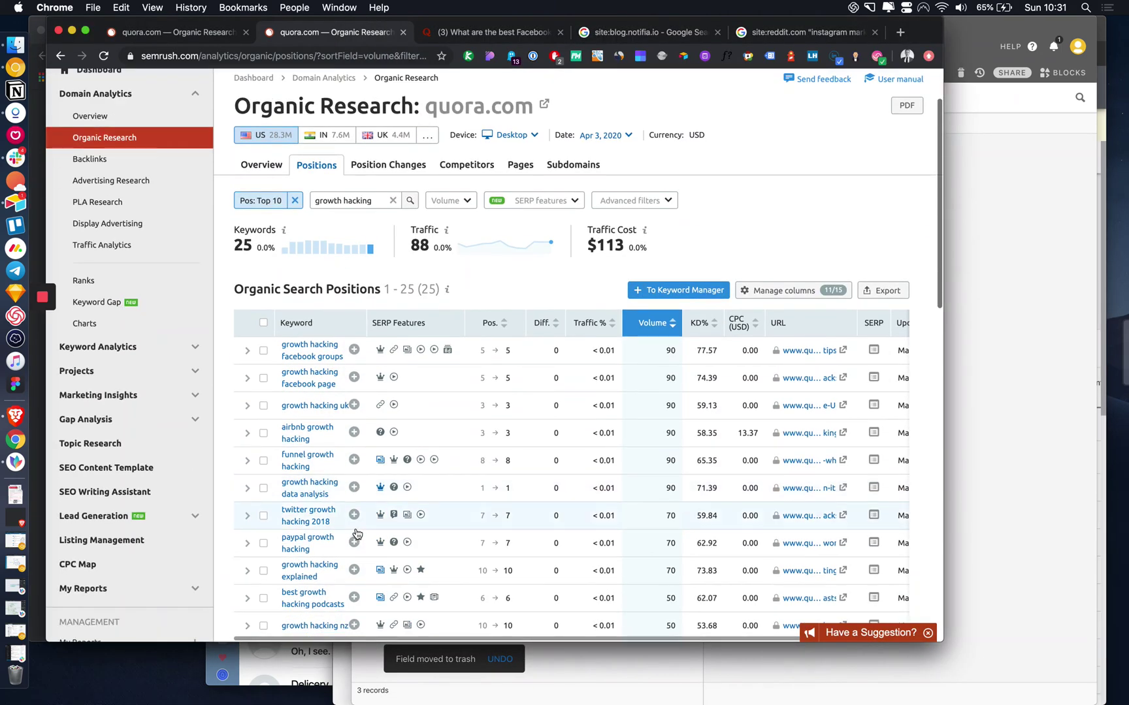
pyautogui.scroll(-2, 356, 532)
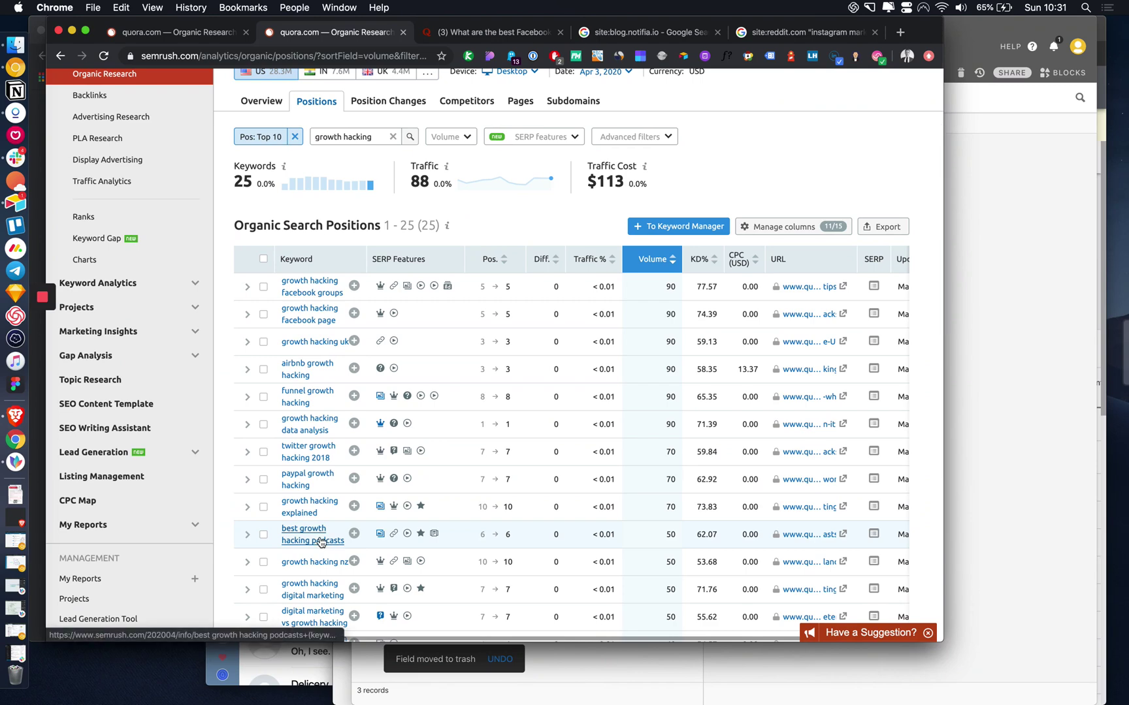
pyautogui.scroll(-3, 320, 542)
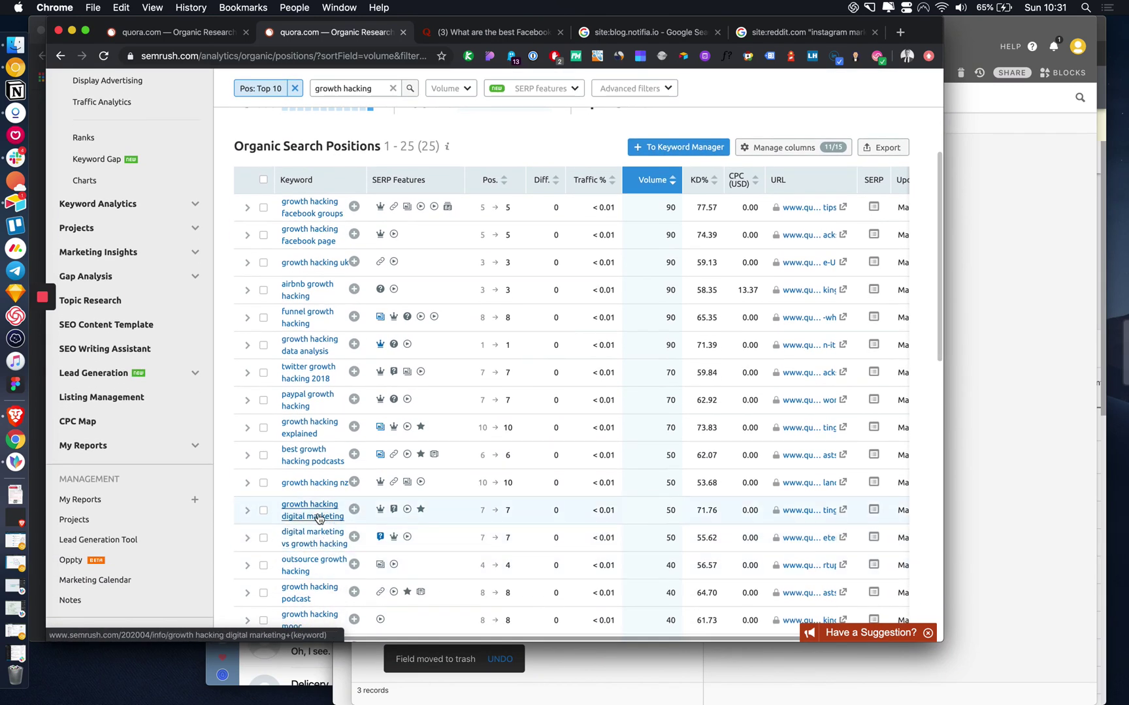
# Replace the 'growth hacking' keyword filter with 'digital marketing', showing 1,230 keywords.
pyautogui.scroll(-2, 318, 517)
pyautogui.scroll(10, 318, 517)
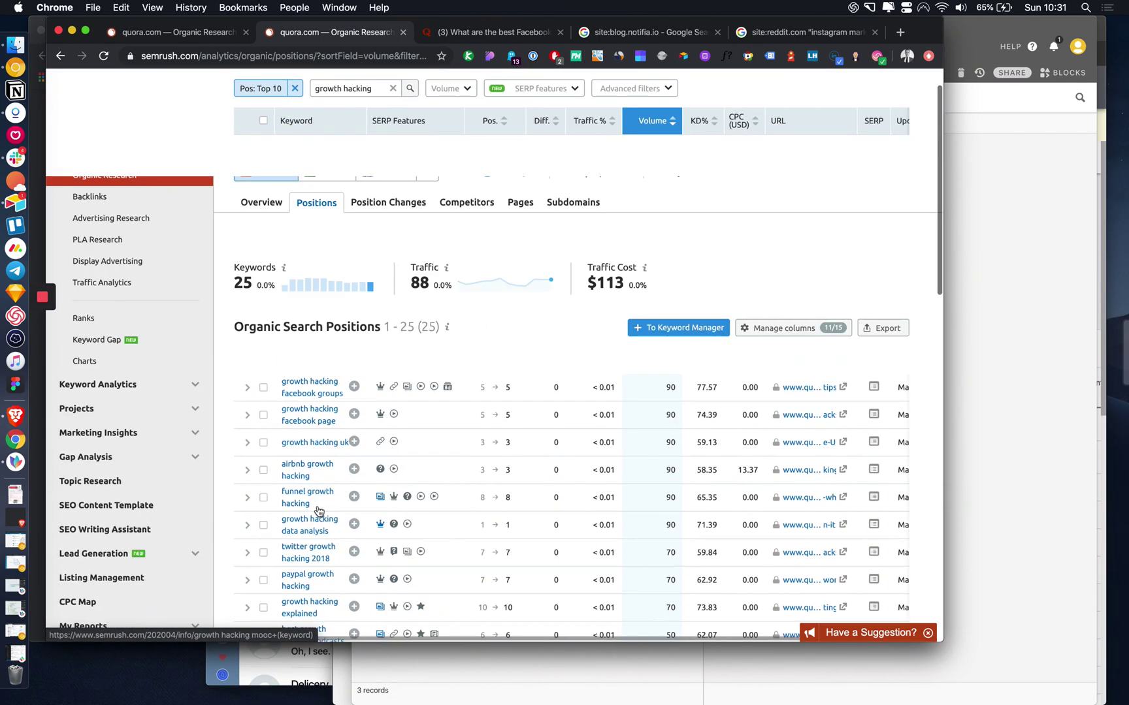
pyautogui.scroll(1, 335, 216)
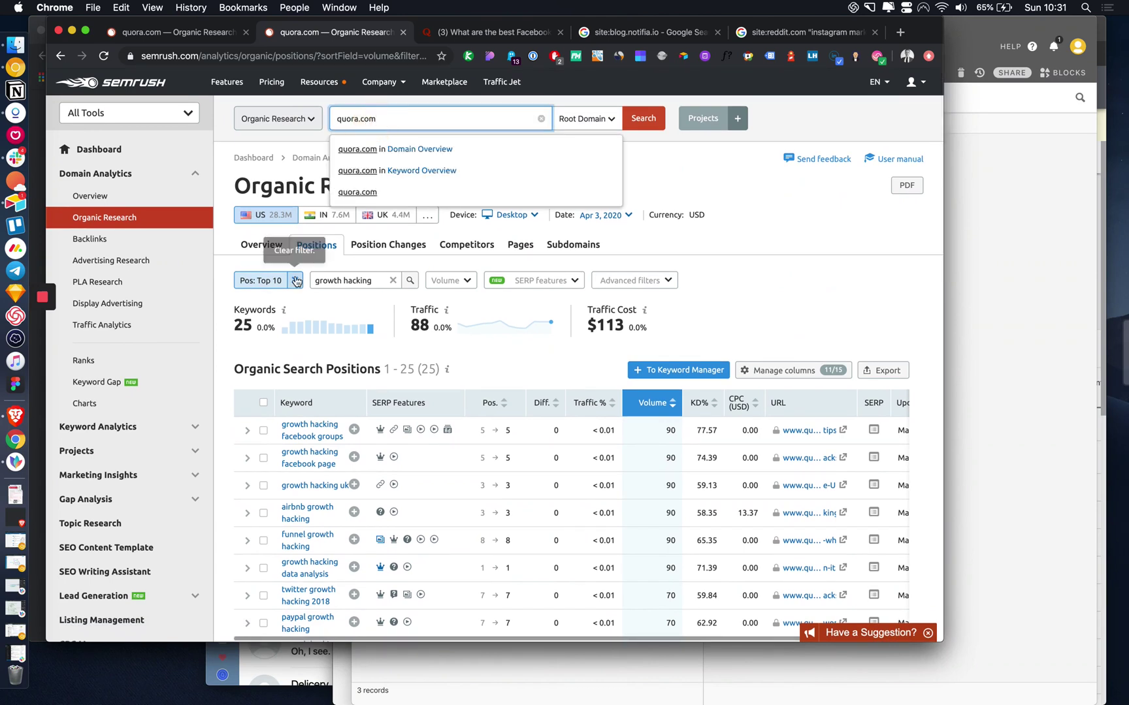
pyautogui.click(343, 283)
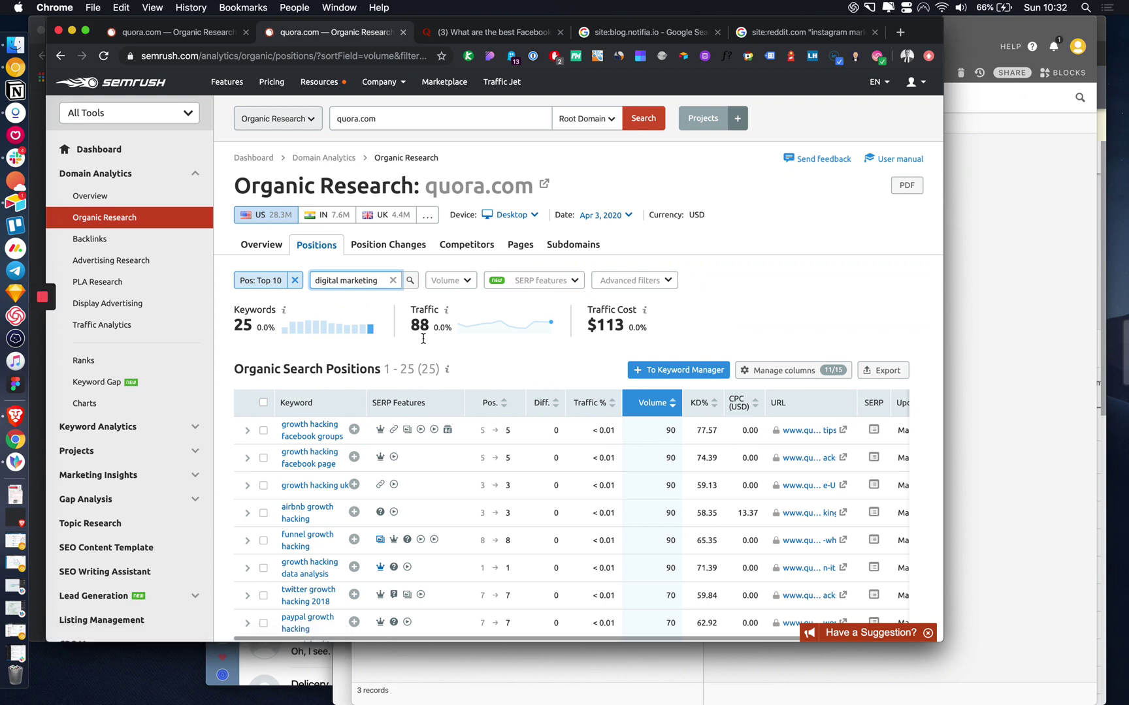
pyautogui.press('Return')
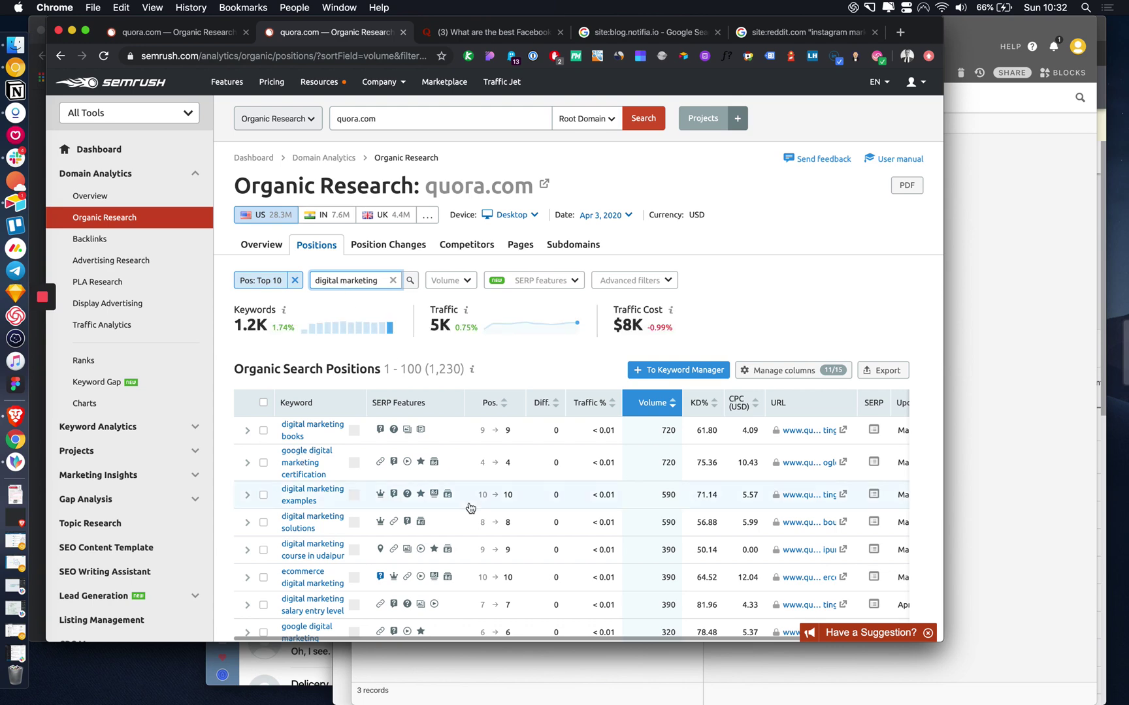
pyautogui.scroll(-5, 470, 509)
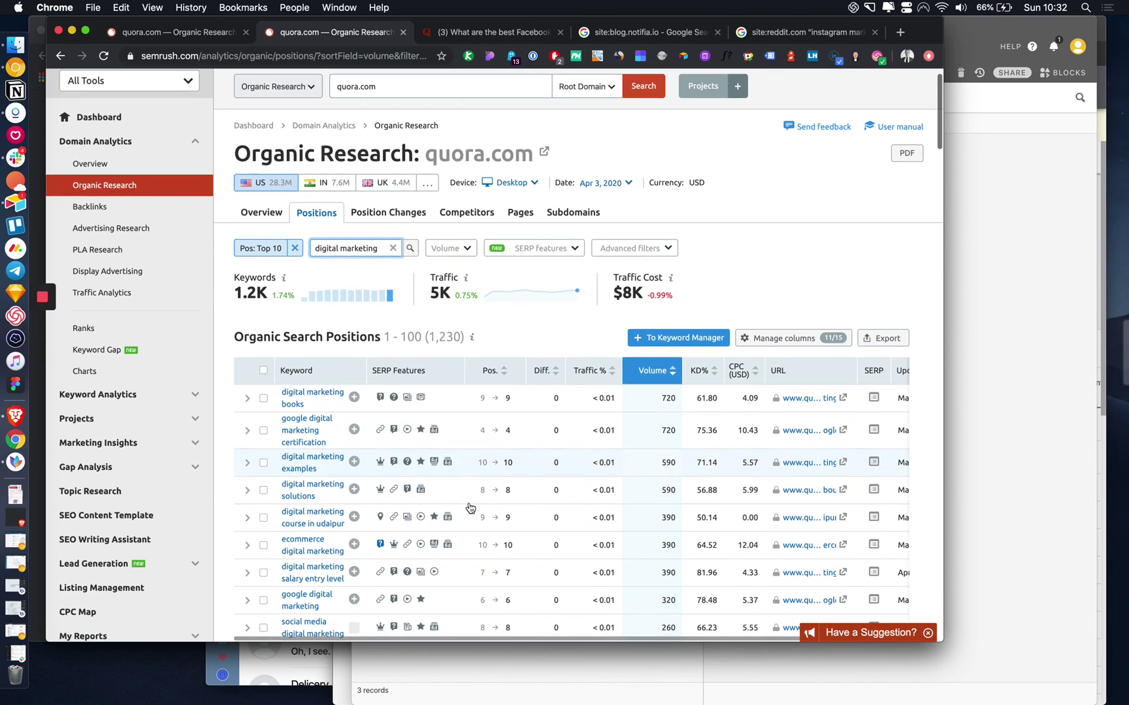
pyautogui.scroll(5, 470, 508)
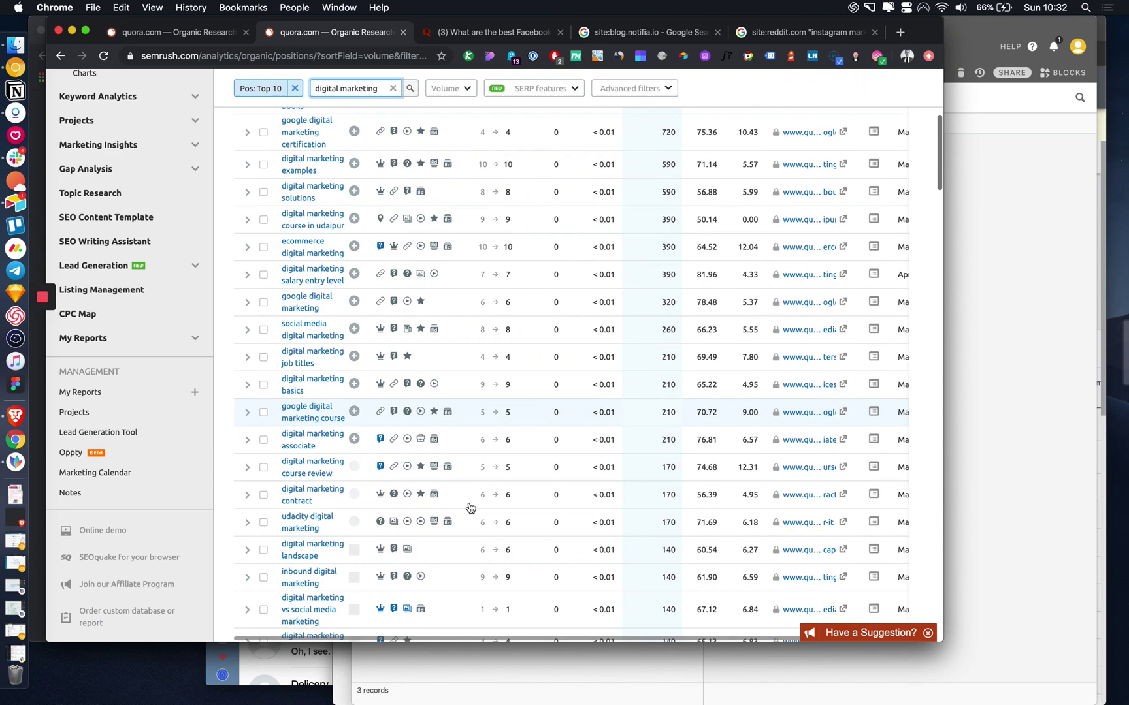
# Replace the keyword filter with 'linkedin', showing 4,290 keywords.
pyautogui.click(348, 280)
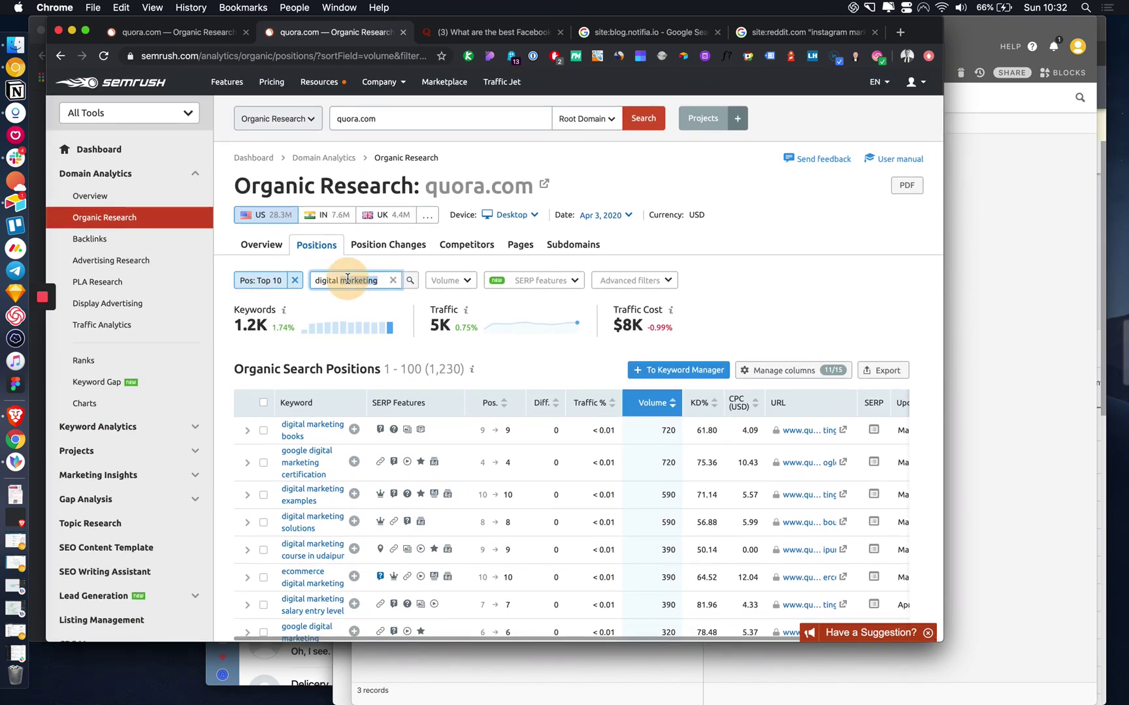
pyautogui.press('super+a')
pyautogui.press('BackSpace')
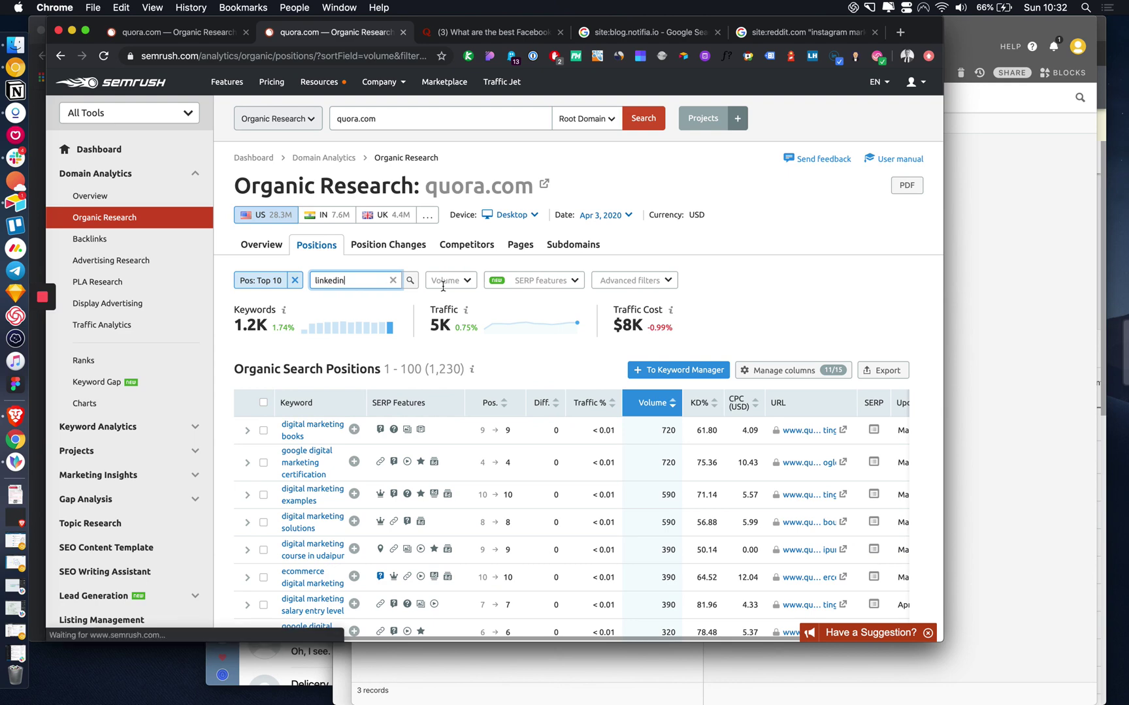
pyautogui.press('Return')
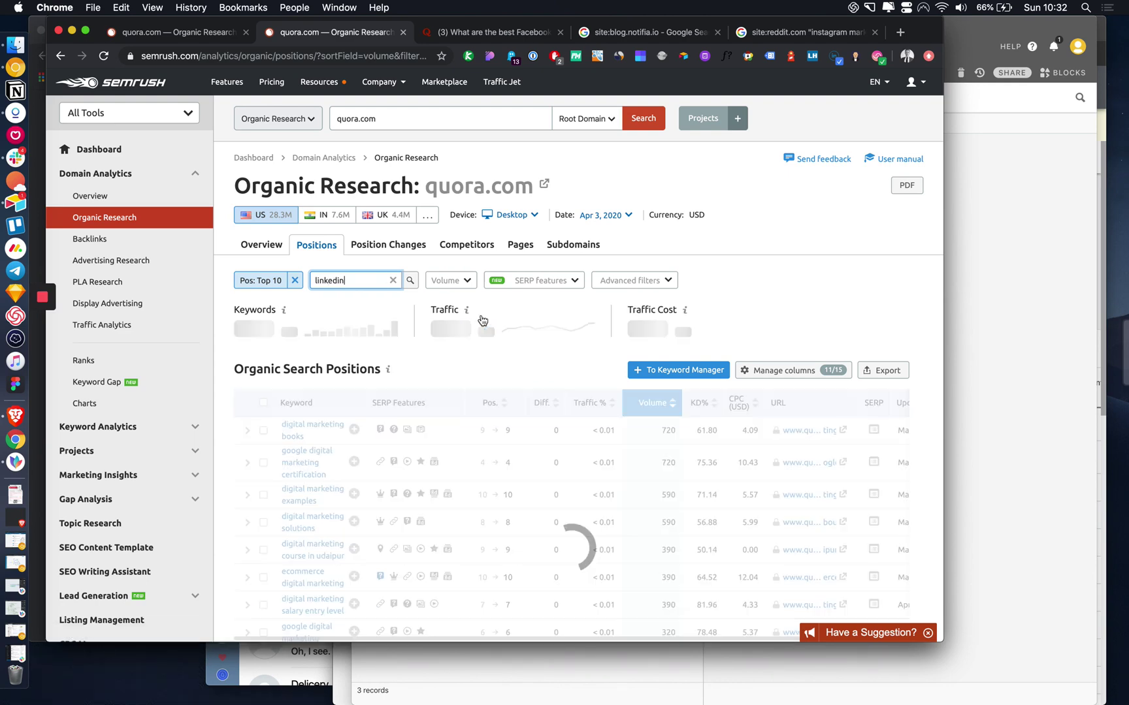
# Check the device options, then scroll down to the linkedin marketing row.
pyautogui.click(535, 218)
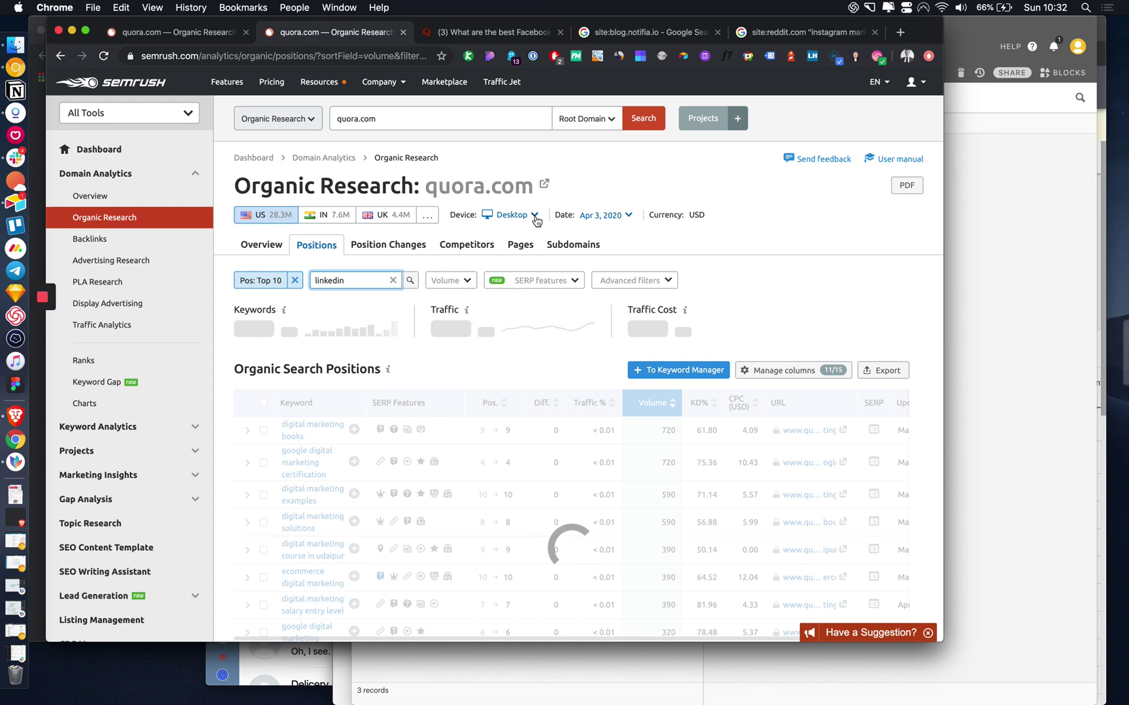
pyautogui.click(534, 216)
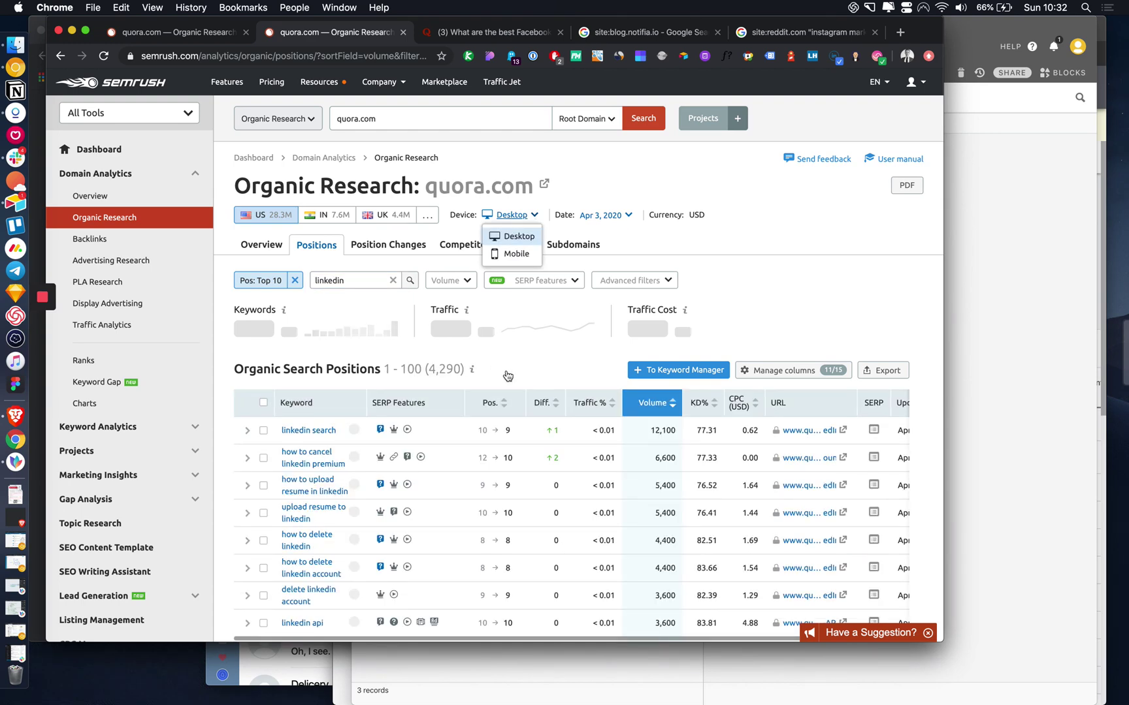
pyautogui.click(560, 363)
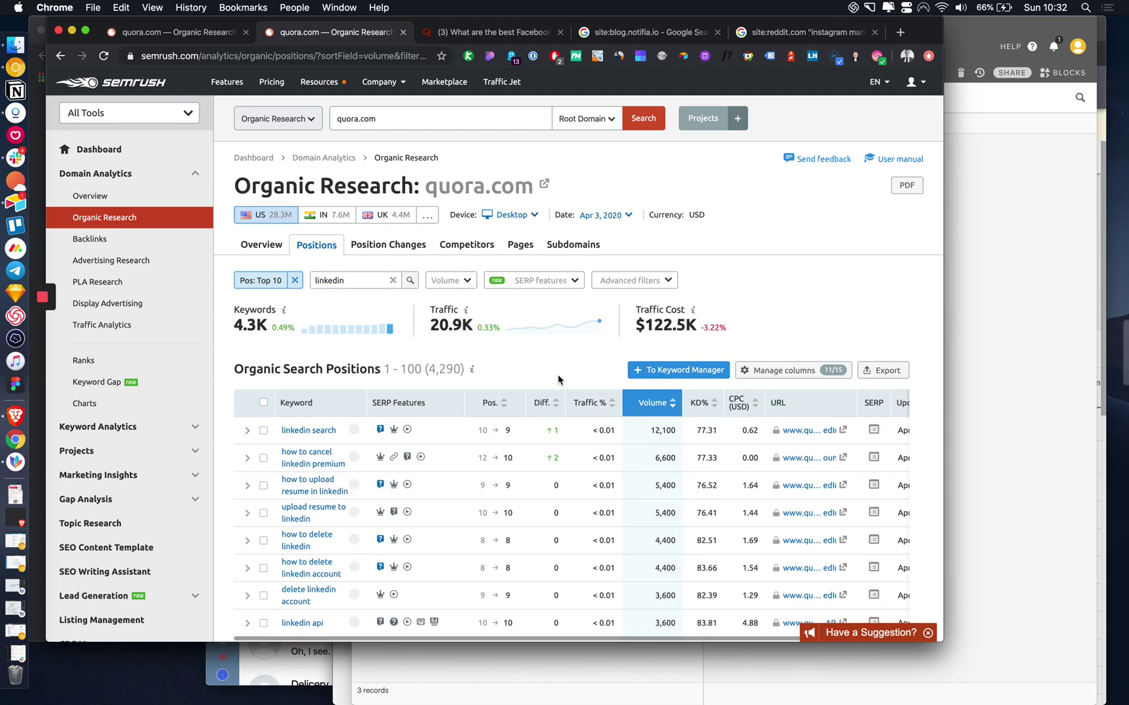
pyautogui.scroll(-1, 558, 379)
pyautogui.scroll(-2, 407, 483)
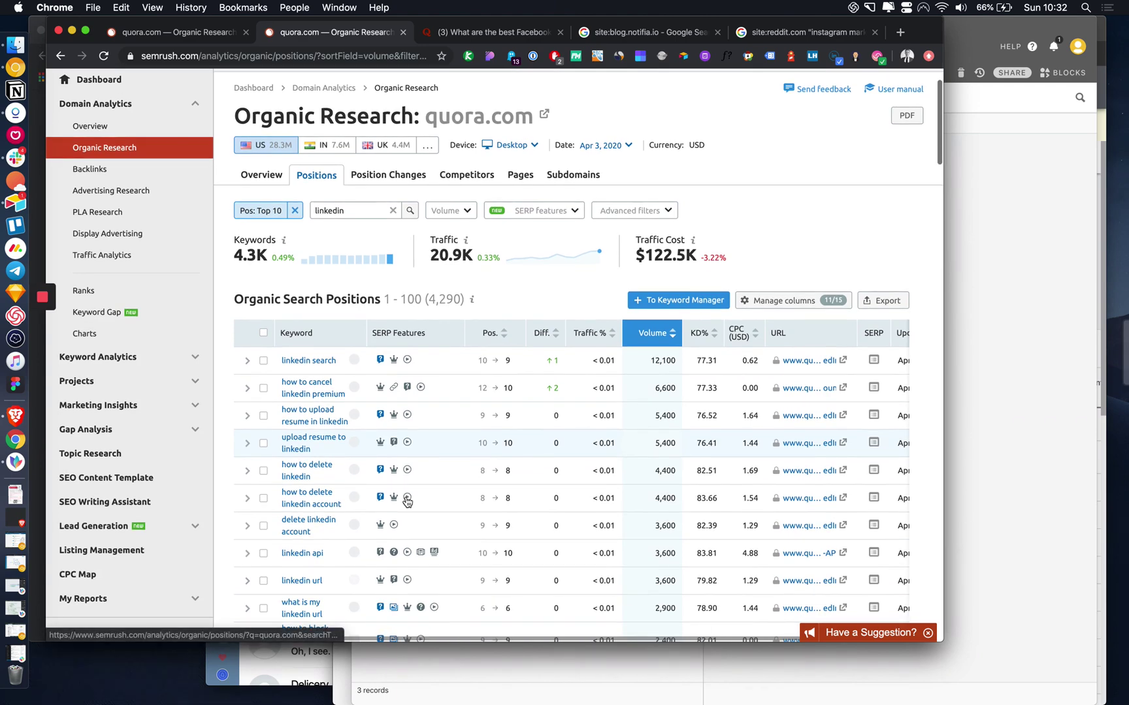
pyautogui.scroll(-5, 407, 500)
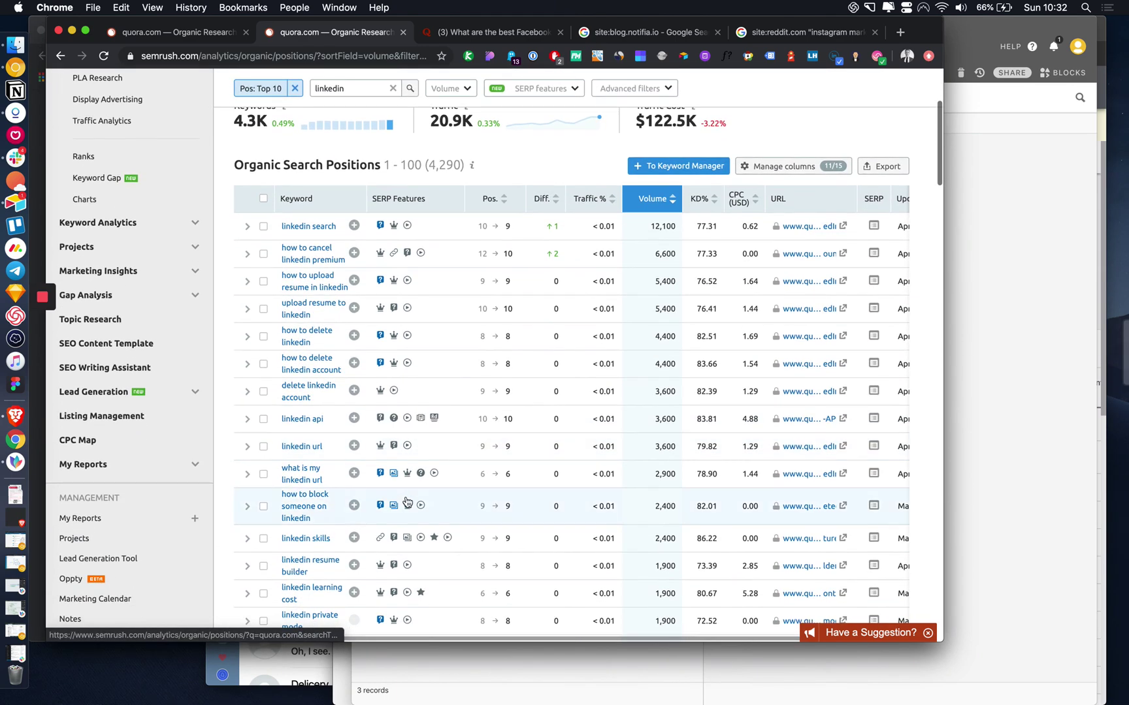
pyautogui.scroll(-4, 406, 501)
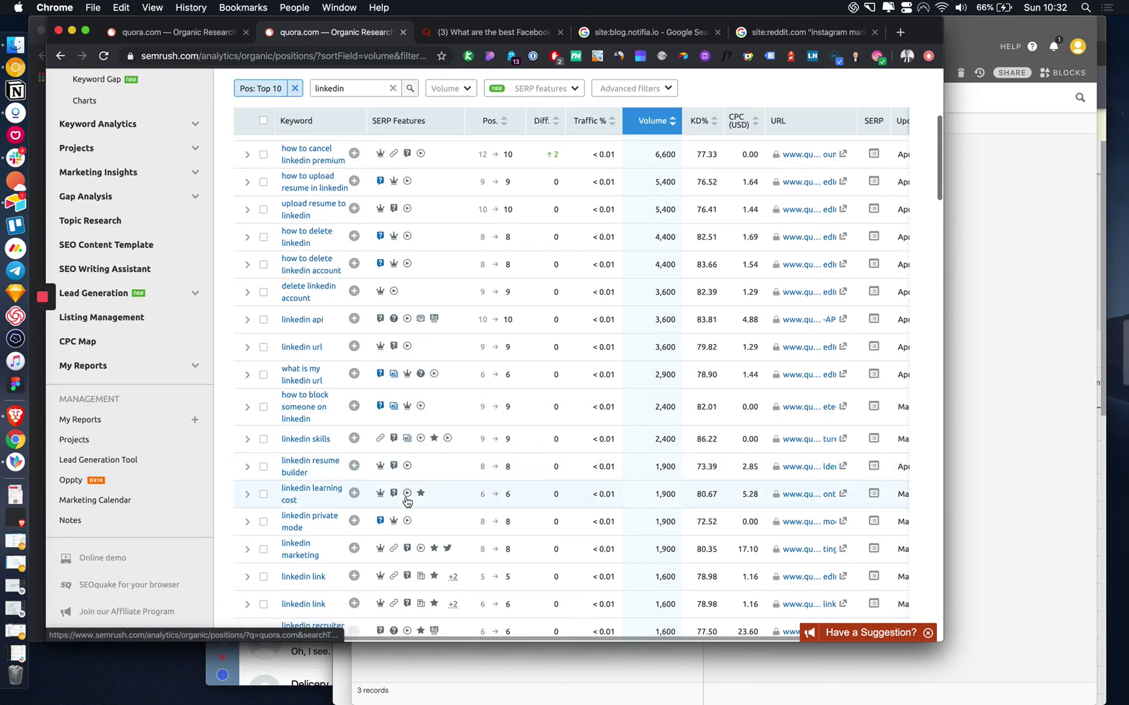
pyautogui.scroll(-2, 406, 502)
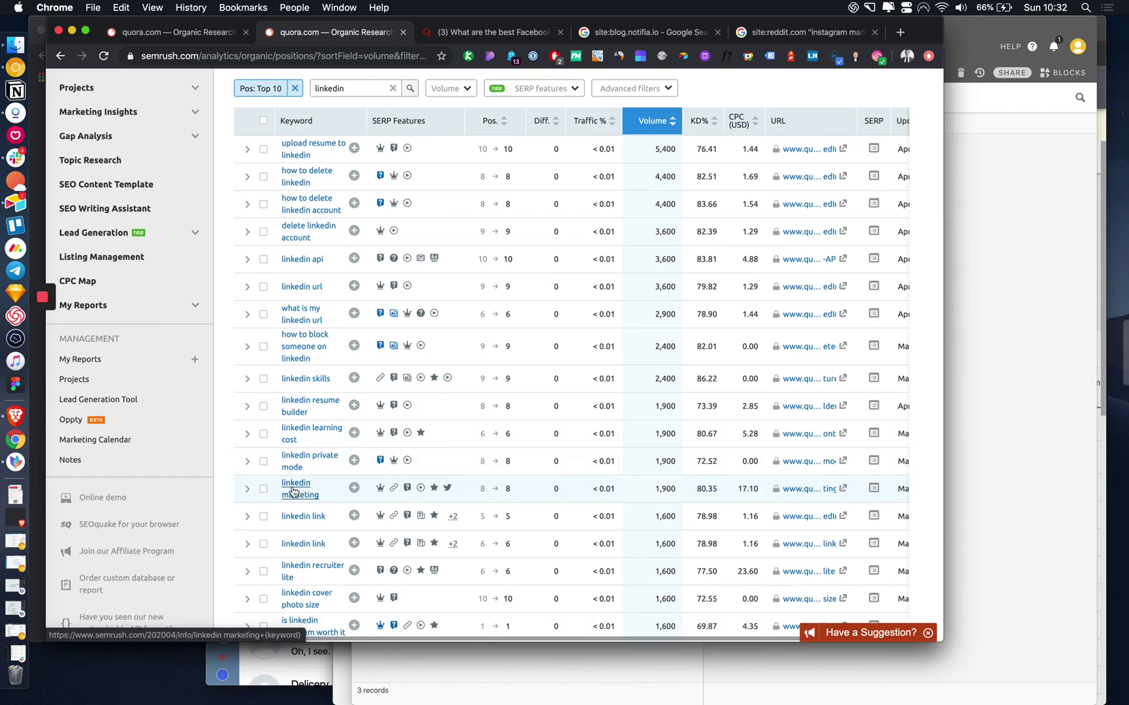
# Copy the Quora 'What-is-LinkedIn-Marketing' URL and paste it into row 1's Name in Airtable.
pyautogui.rightClick(799, 495)
pyautogui.click(851, 556)
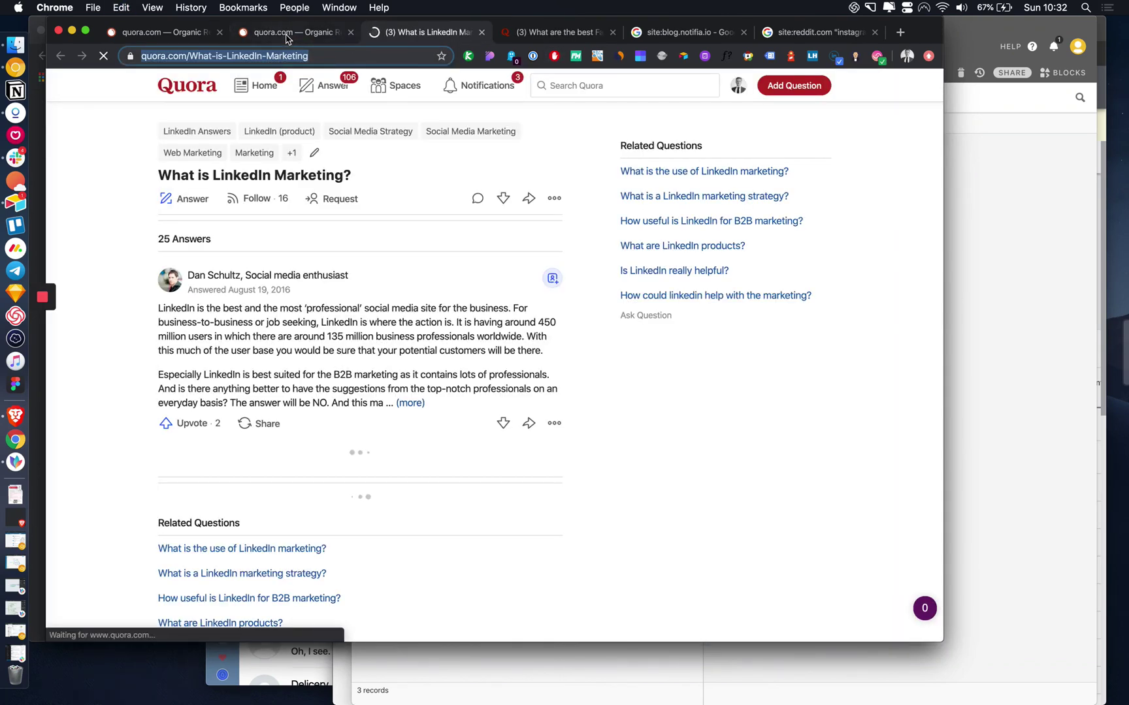
pyautogui.click(288, 35)
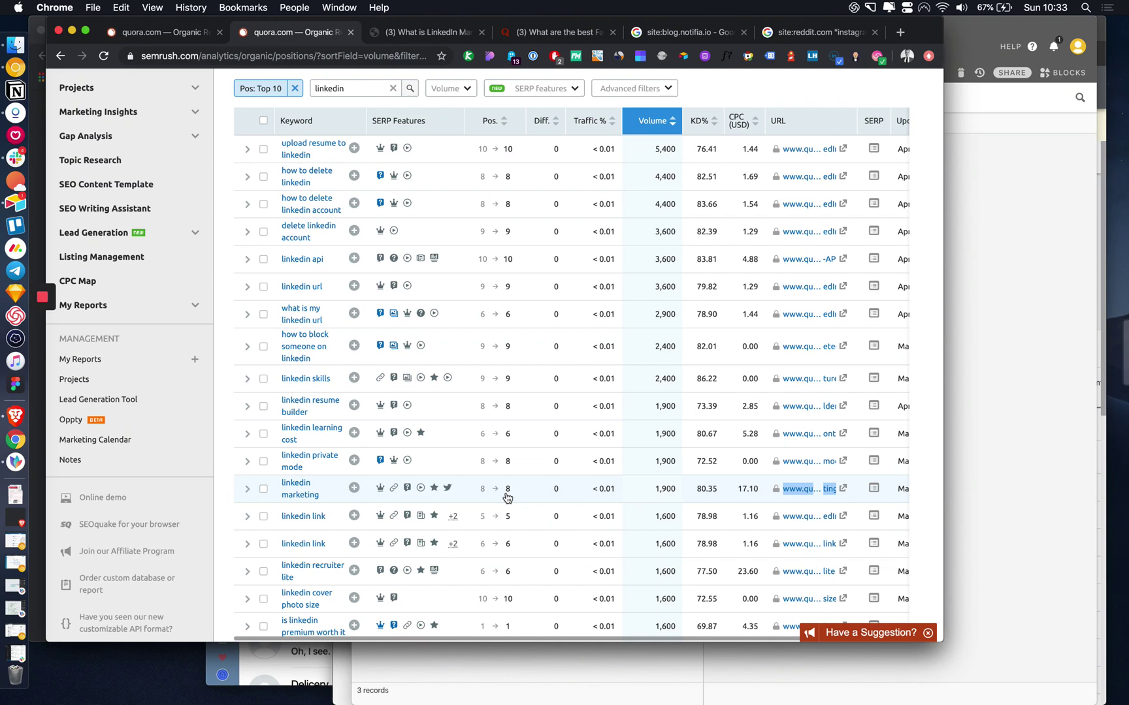
pyautogui.click(1039, 464)
pyautogui.click(516, 150)
pyautogui.press('super+v')
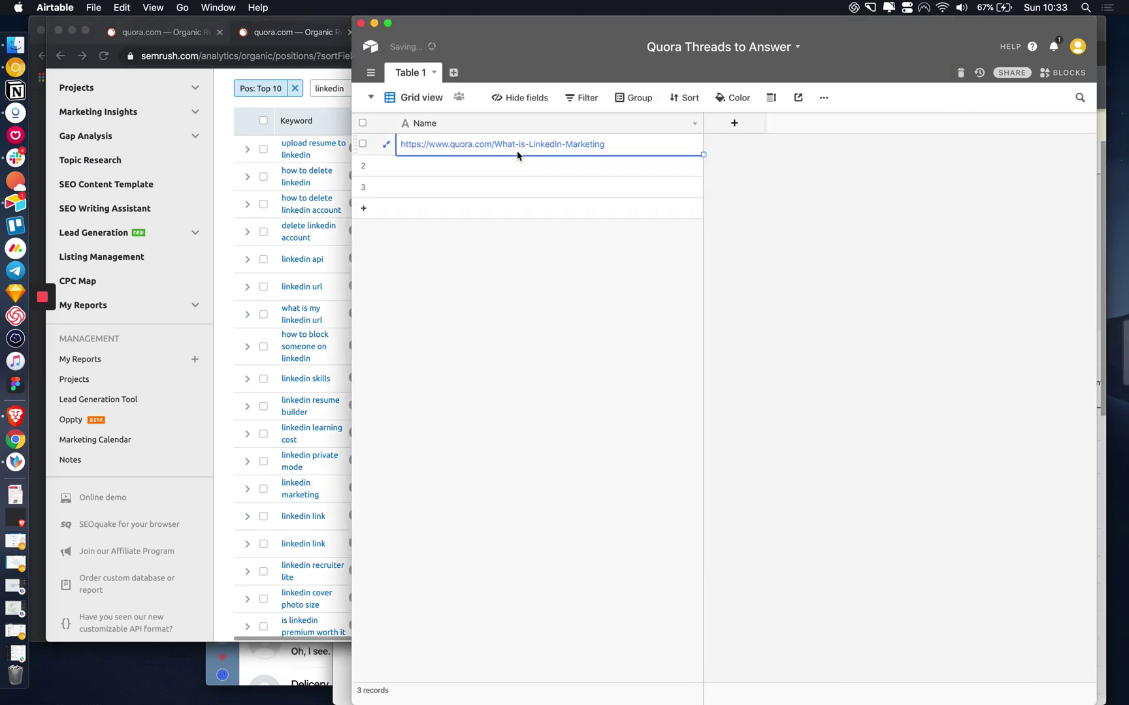
pyautogui.click(520, 380)
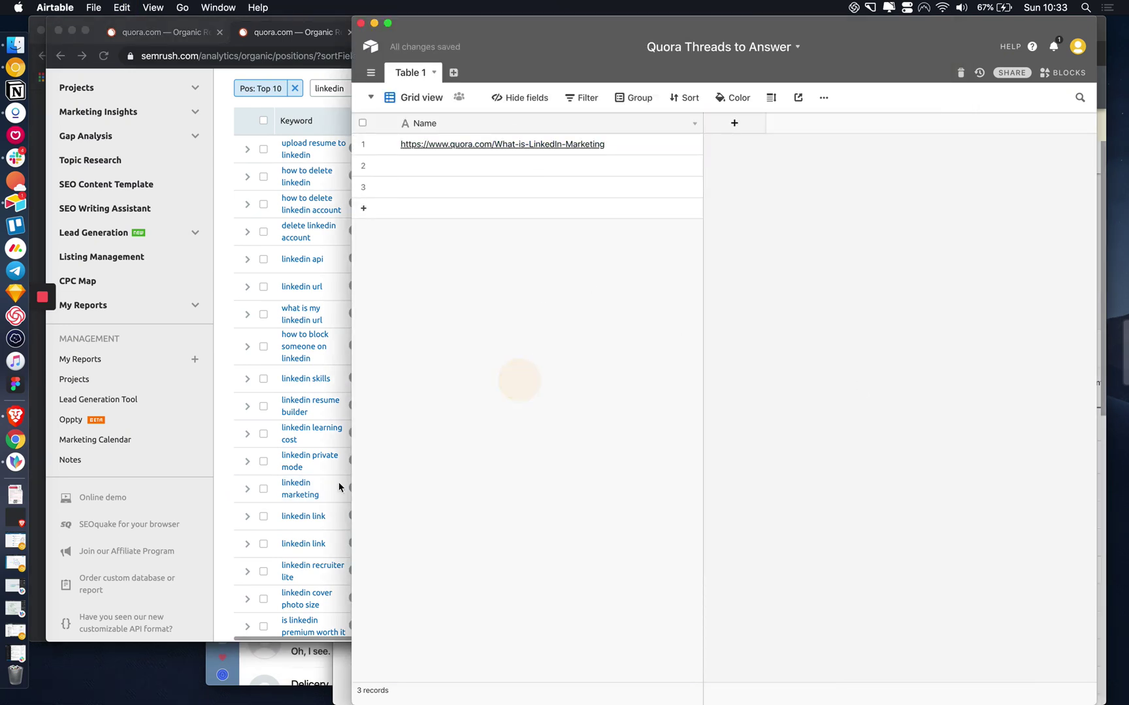
pyautogui.click(223, 526)
# Paste the 'is linkedin premium worth it' keyword link into row 2, then undo the wrong SEMrush URL.
pyautogui.scroll(-2, 333, 536)
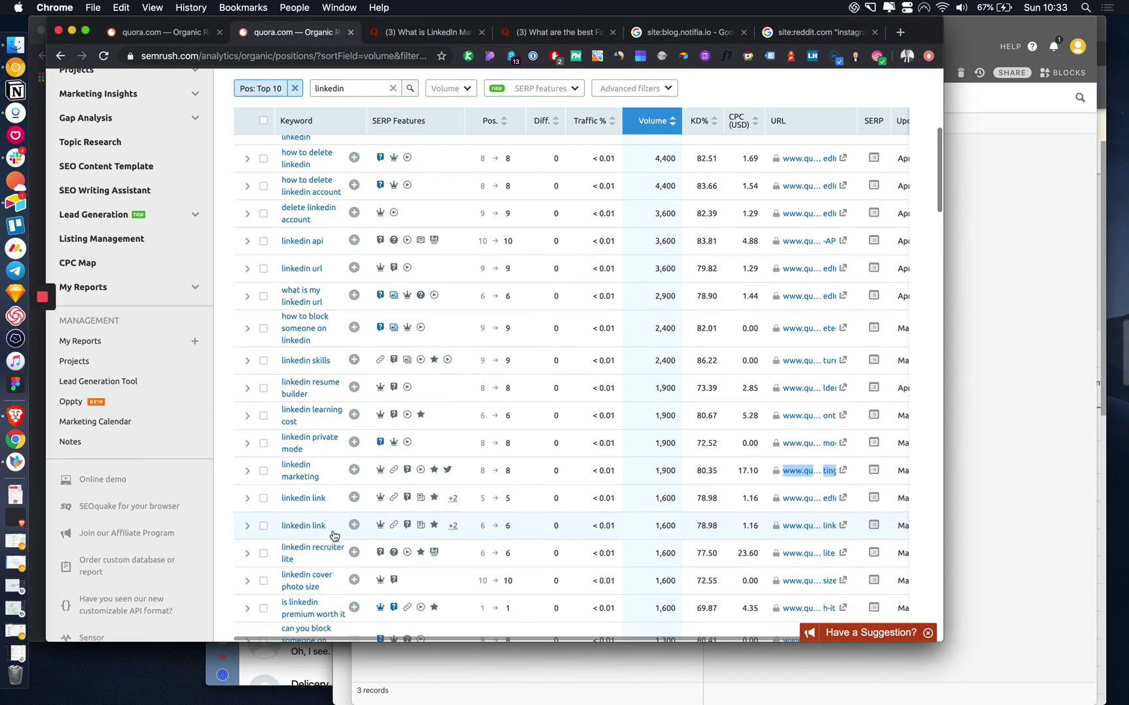
pyautogui.scroll(-2, 333, 535)
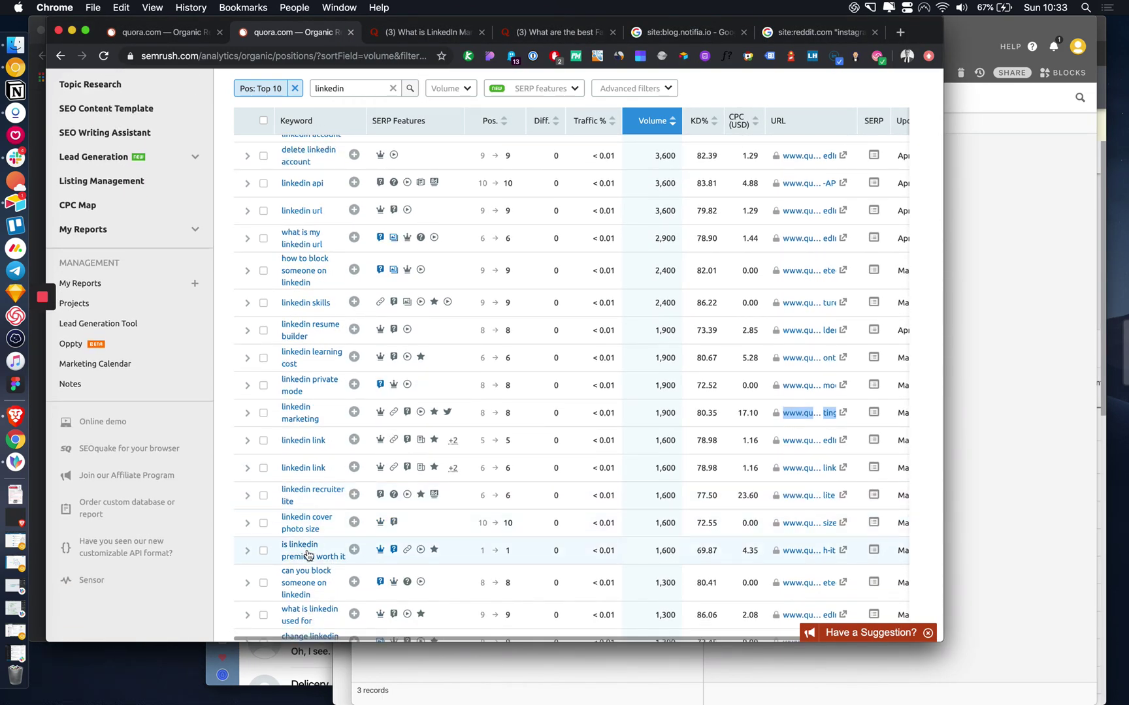
pyautogui.scroll(-1, 310, 555)
pyautogui.rightClick(306, 534)
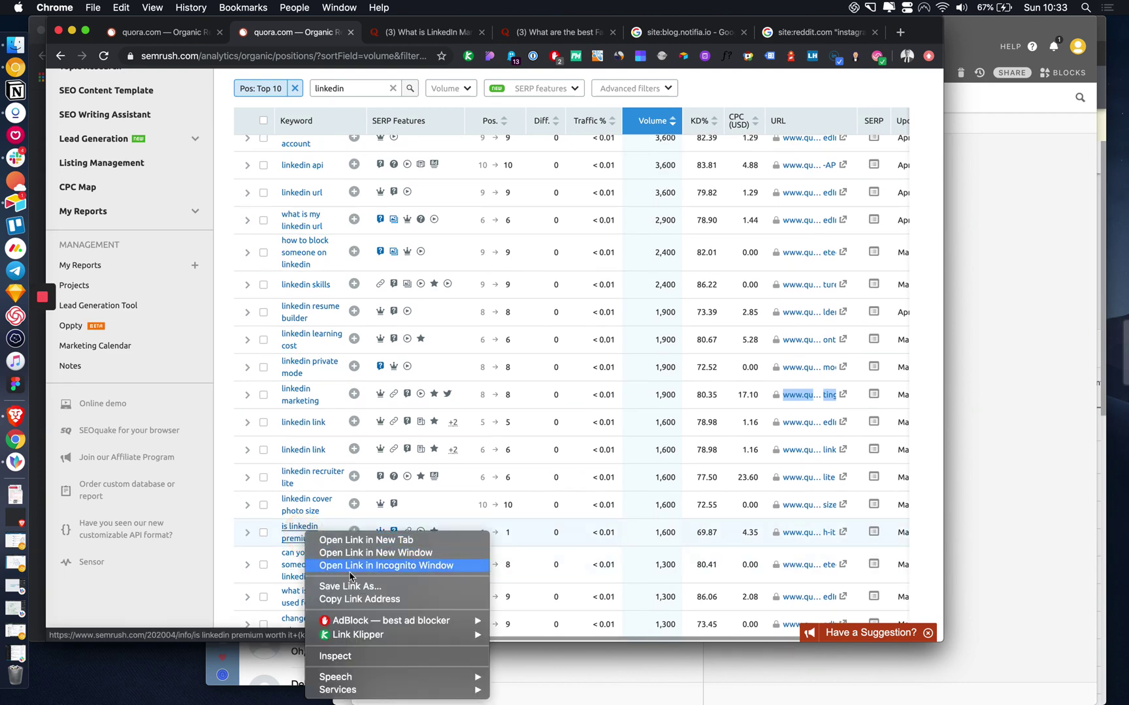
pyautogui.click(359, 599)
pyautogui.click(985, 497)
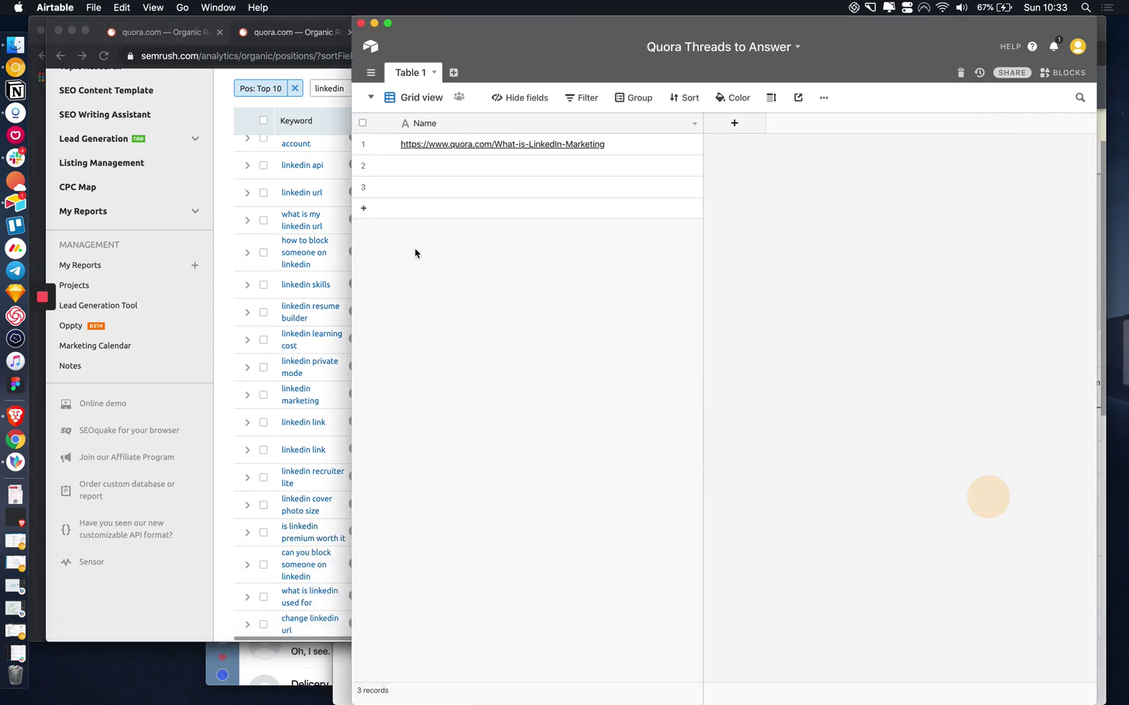
pyautogui.click(466, 175)
pyautogui.press('super+v')
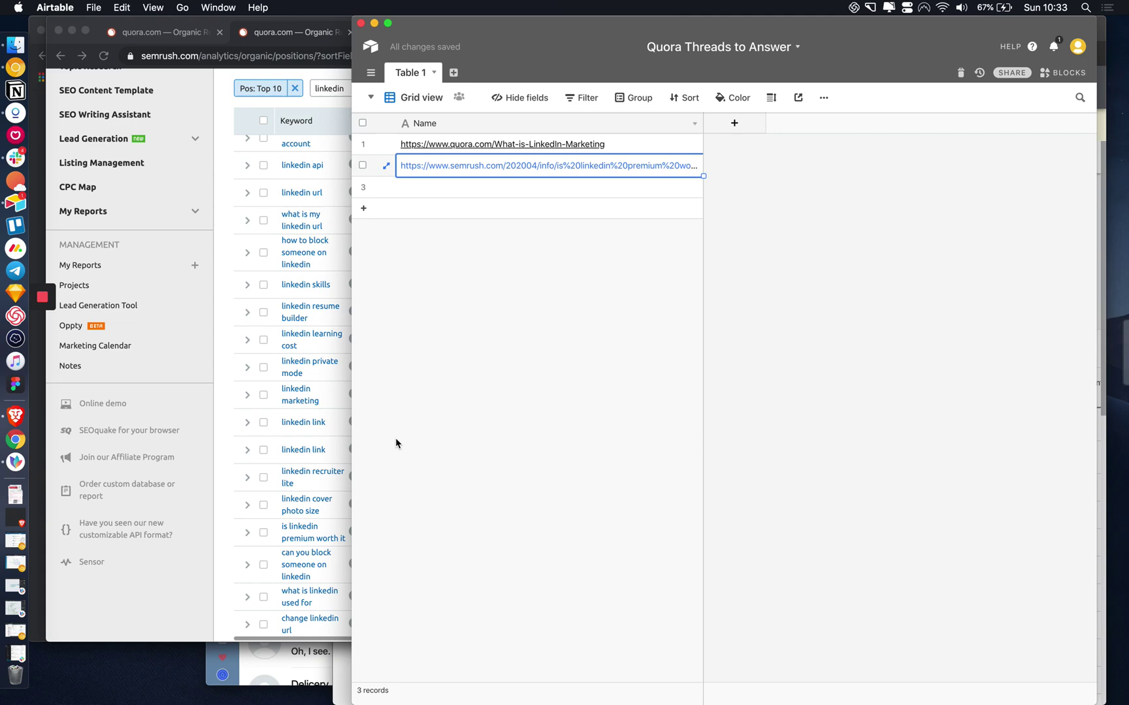
pyautogui.press('super+z')
pyautogui.click(223, 569)
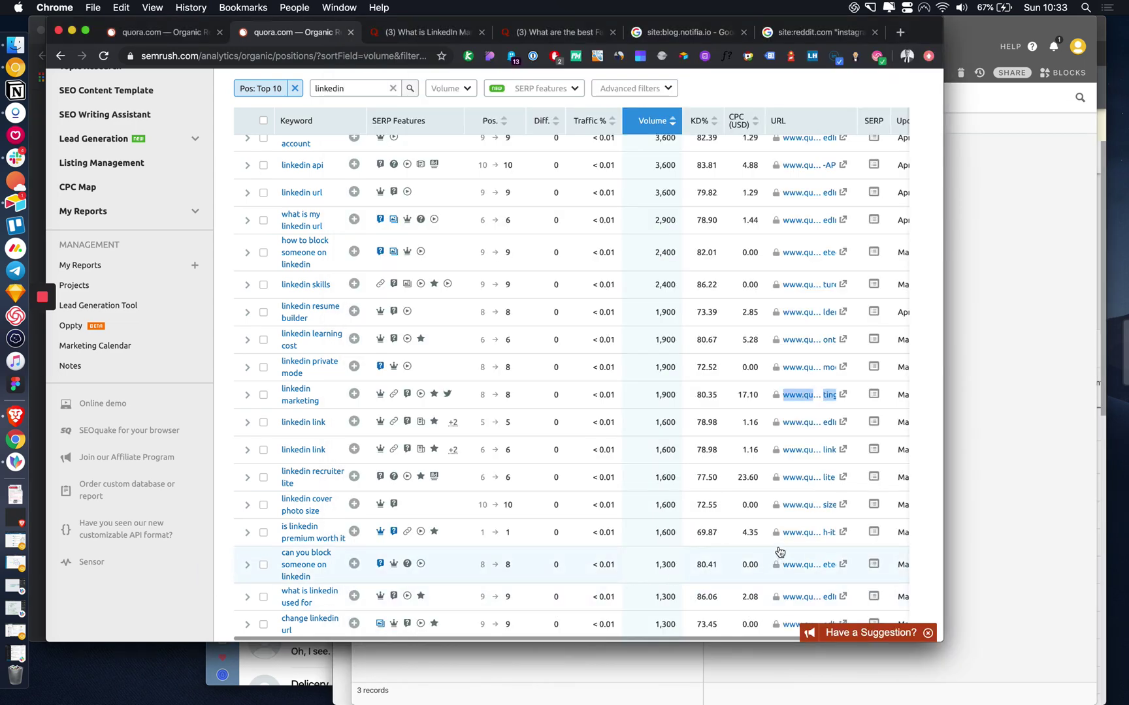
# Retry copying the Quora Job Seeker Premium thread URL into row 2, then return to SEMrush.
pyautogui.rightClick(807, 536)
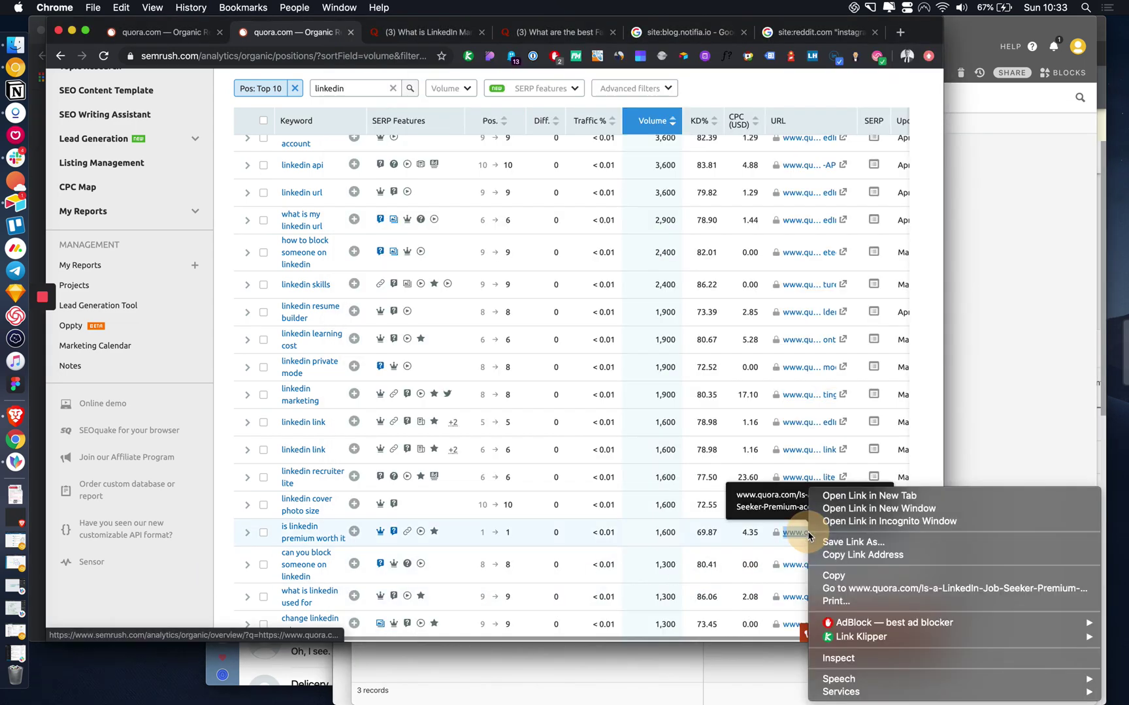
pyautogui.click(842, 554)
pyautogui.click(972, 463)
pyautogui.press('super+v')
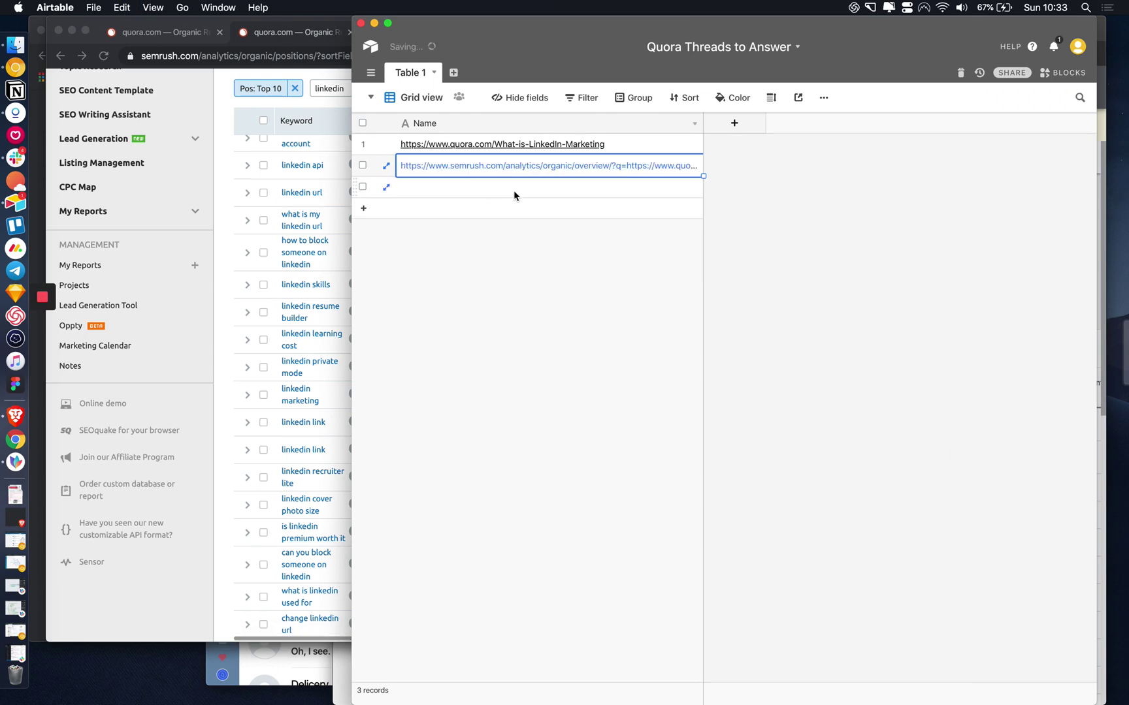
pyautogui.press('super+z')
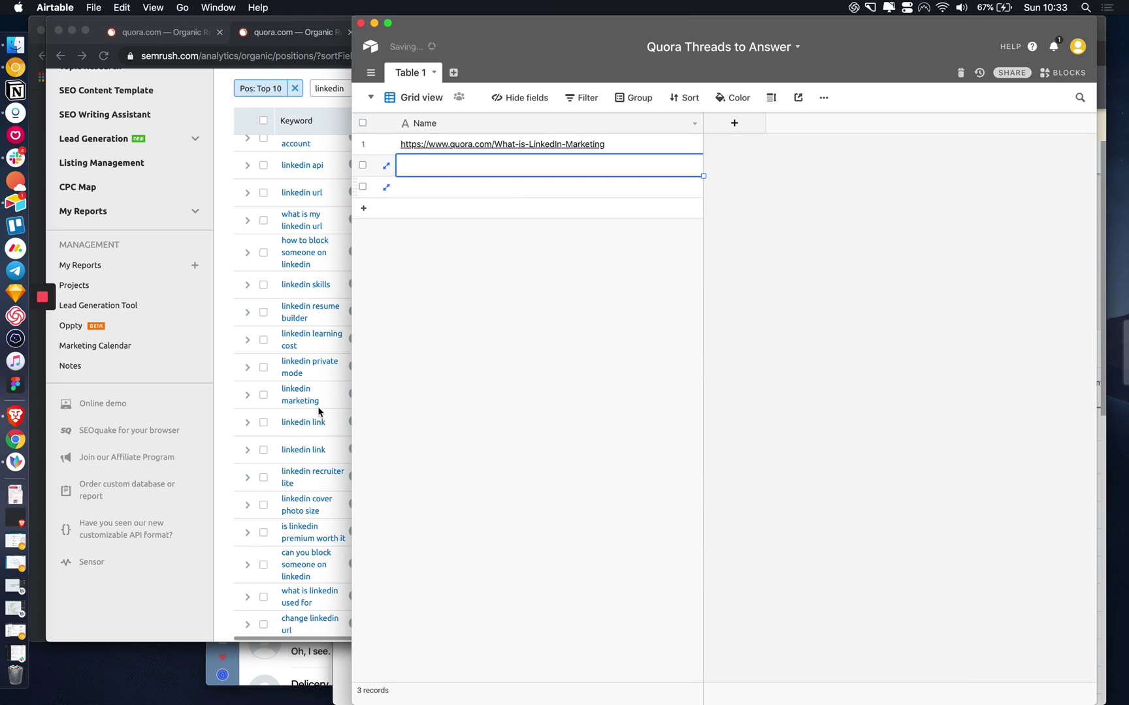
pyautogui.click(301, 409)
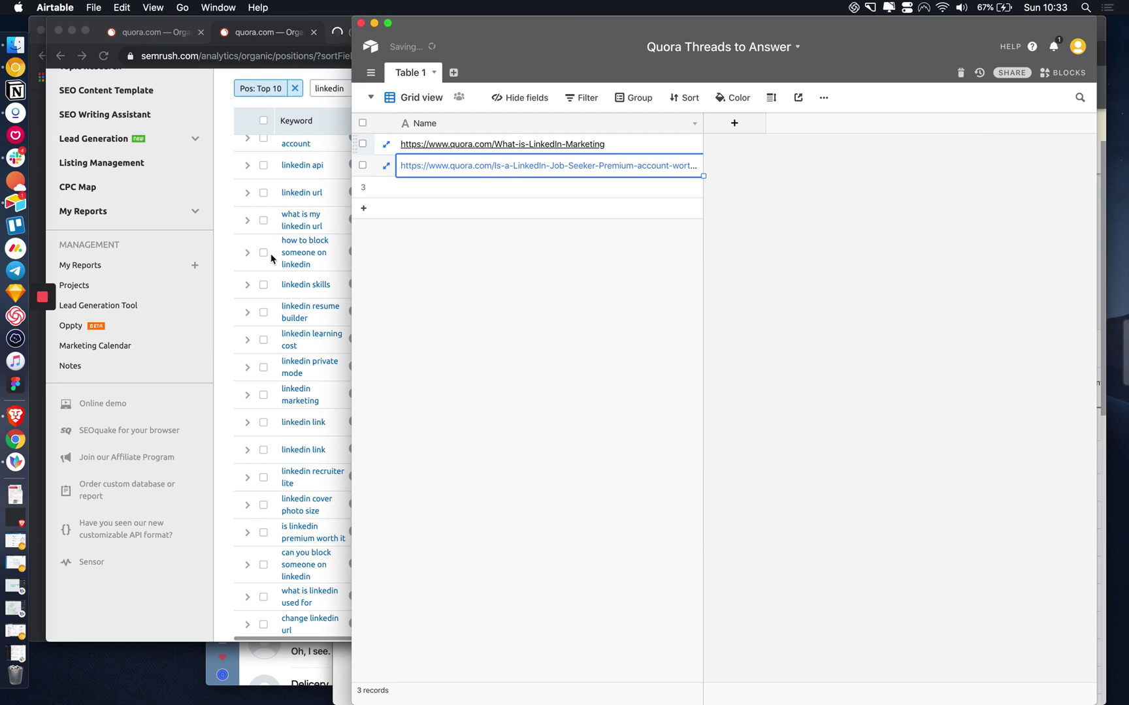
pyautogui.click(221, 383)
# Commit the Quora promotion-announcement thread URL as the third record and add a new row.
pyautogui.scroll(-2, 346, 594)
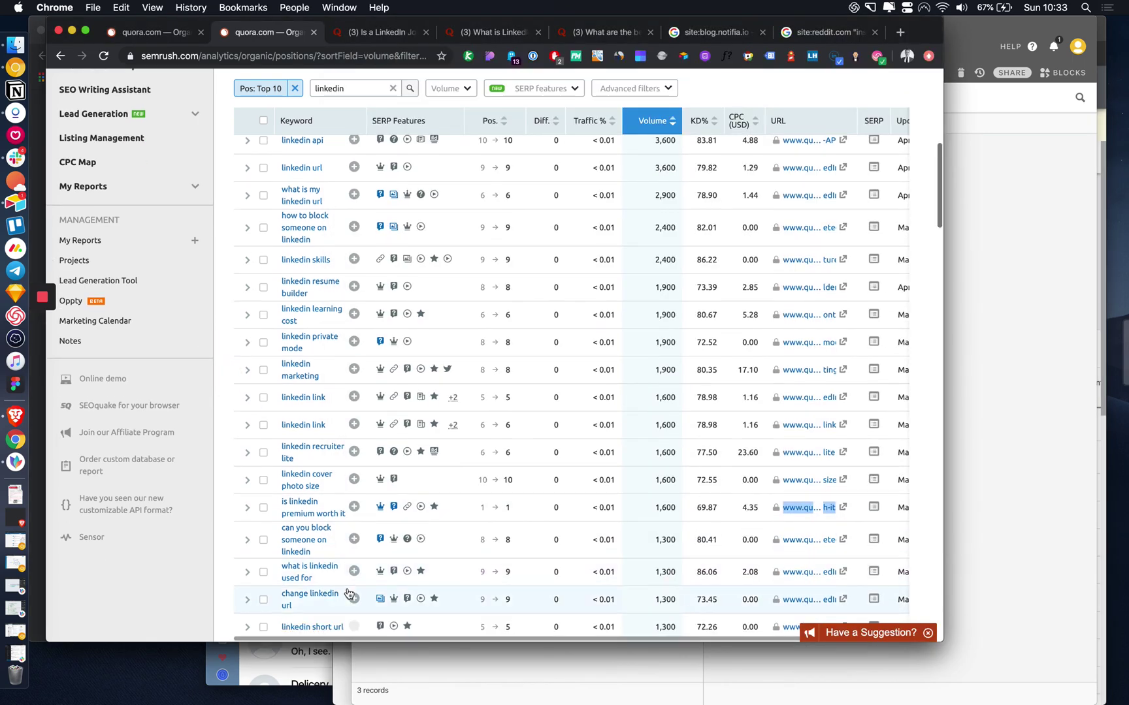
pyautogui.scroll(-5, 329, 598)
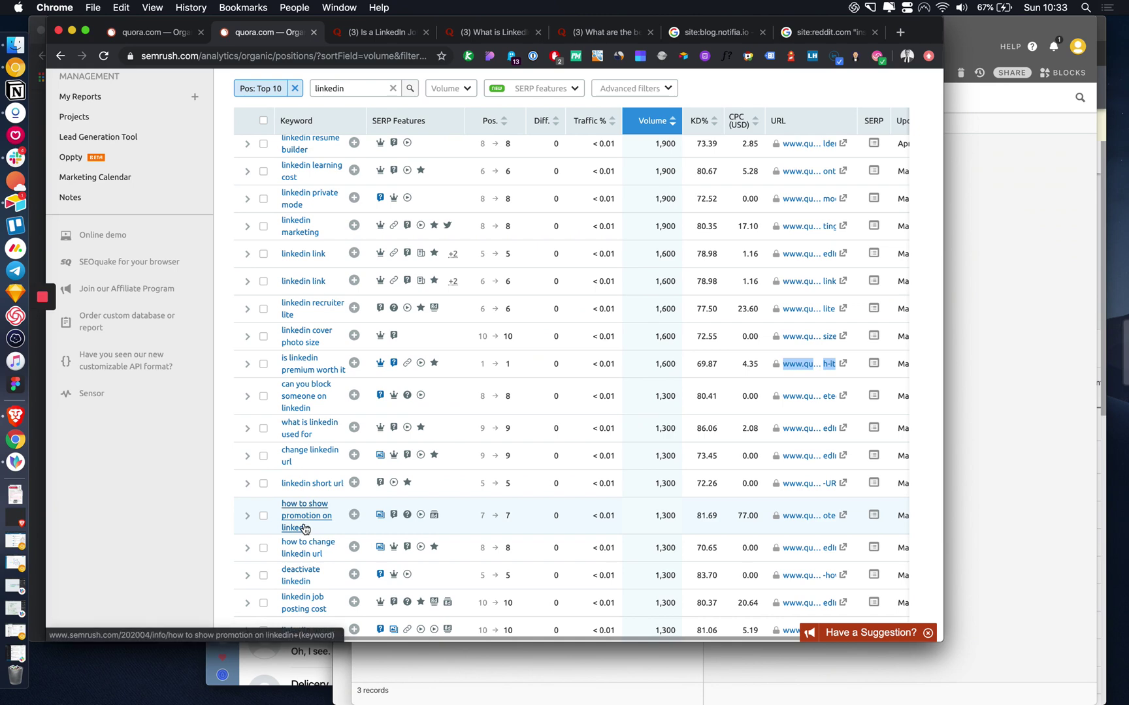
pyautogui.scroll(-1, 303, 528)
pyautogui.scroll(-1, 304, 528)
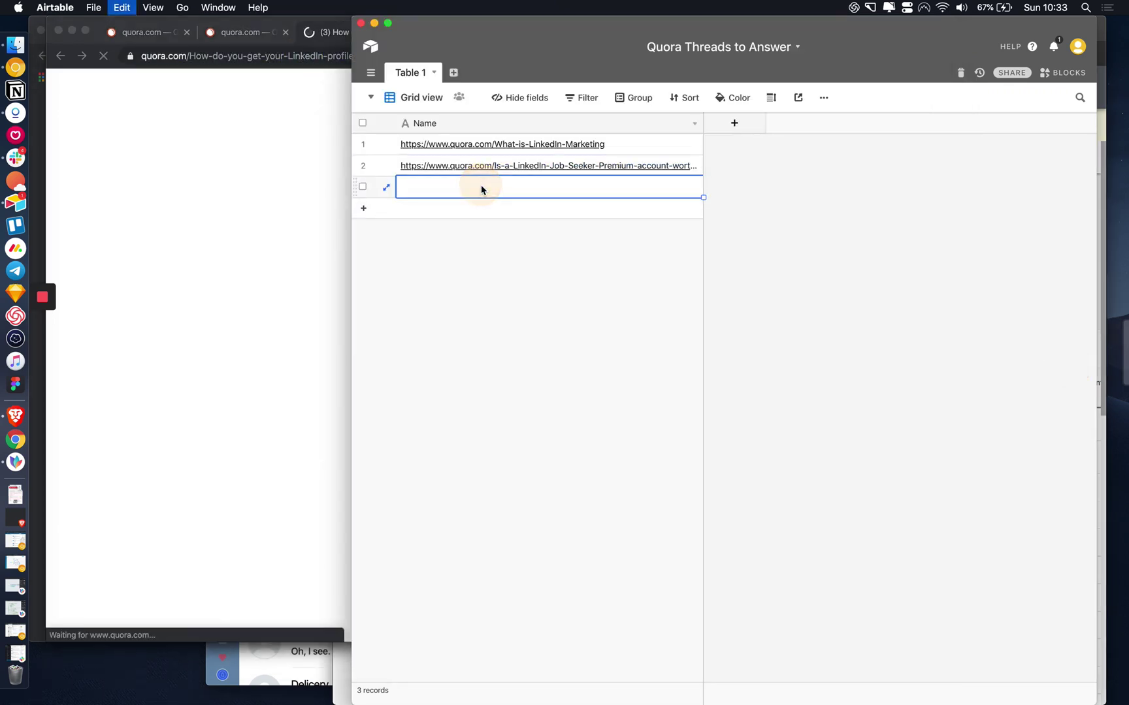
pyautogui.click(481, 207)
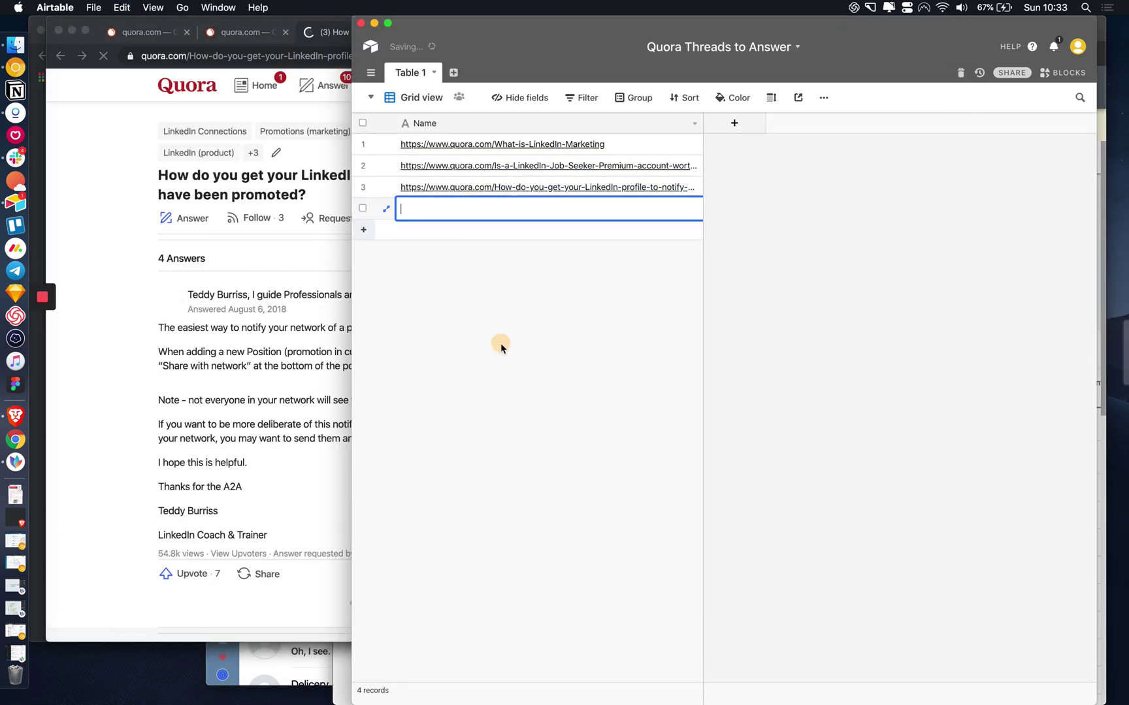
# Close the three leftover Quora question tabs in Chrome.
pyautogui.click(307, 34)
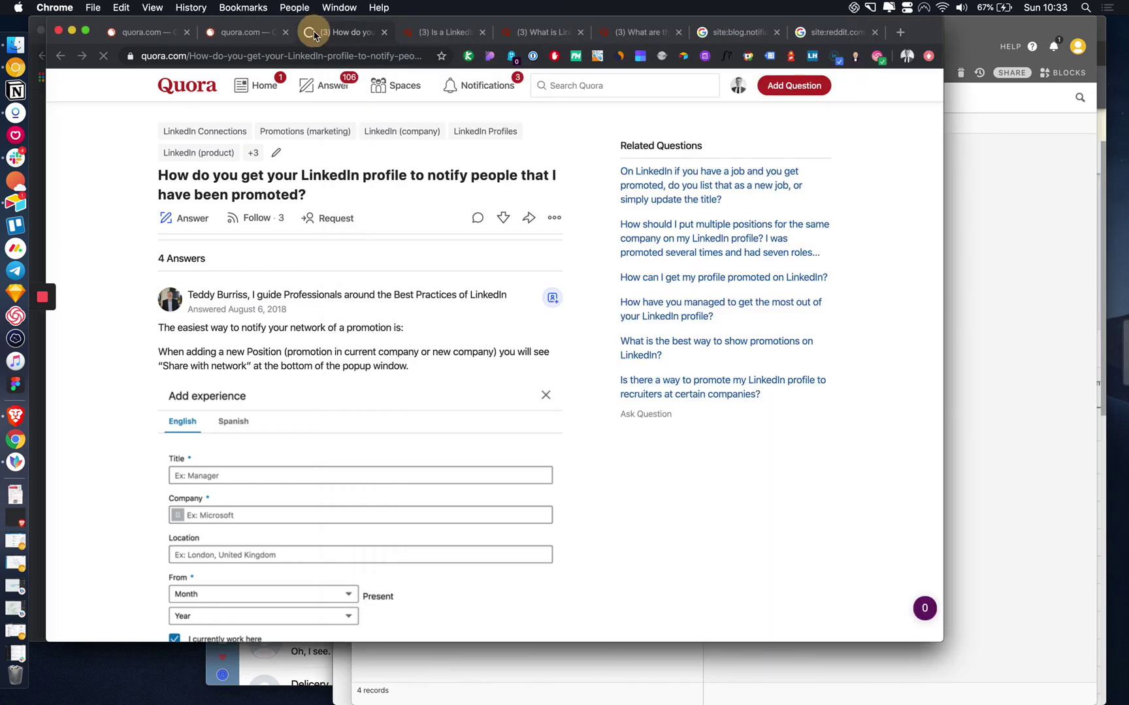
pyautogui.click(385, 32)
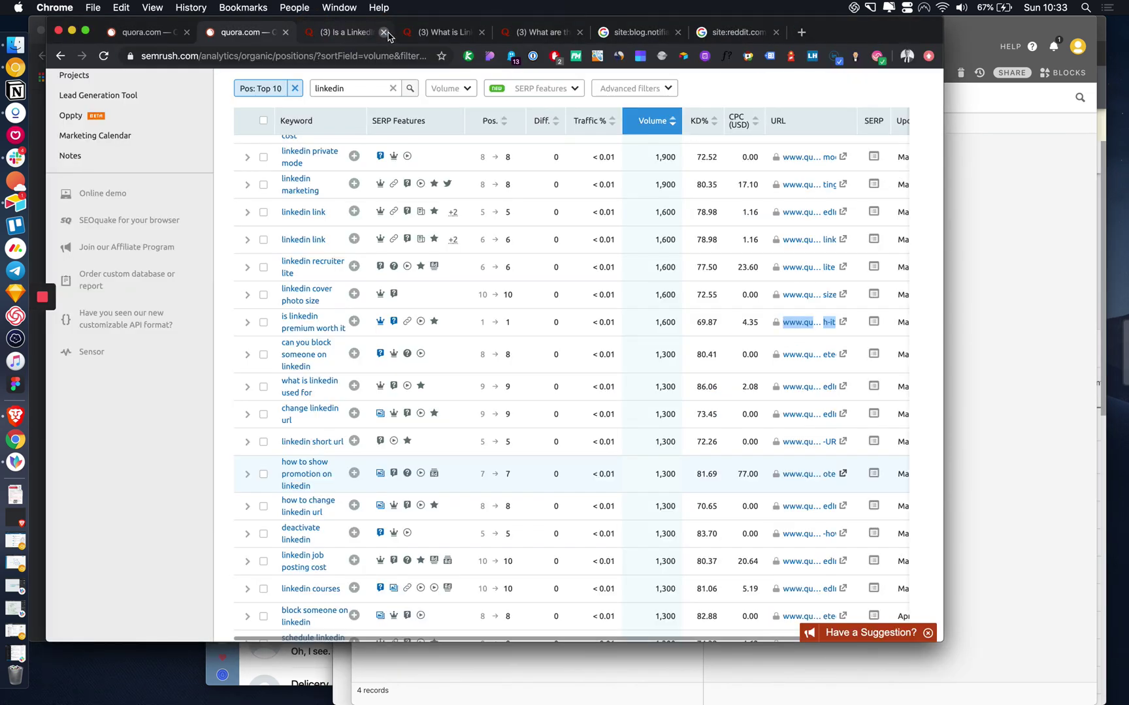
pyautogui.click(385, 33)
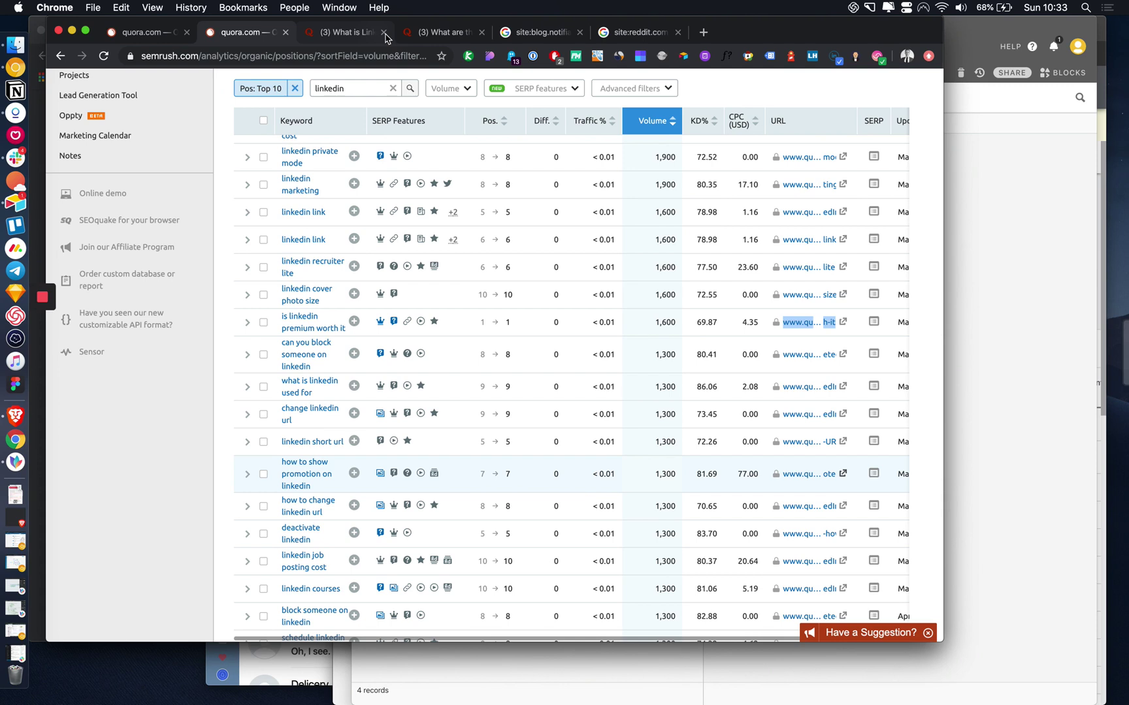
pyautogui.click(385, 32)
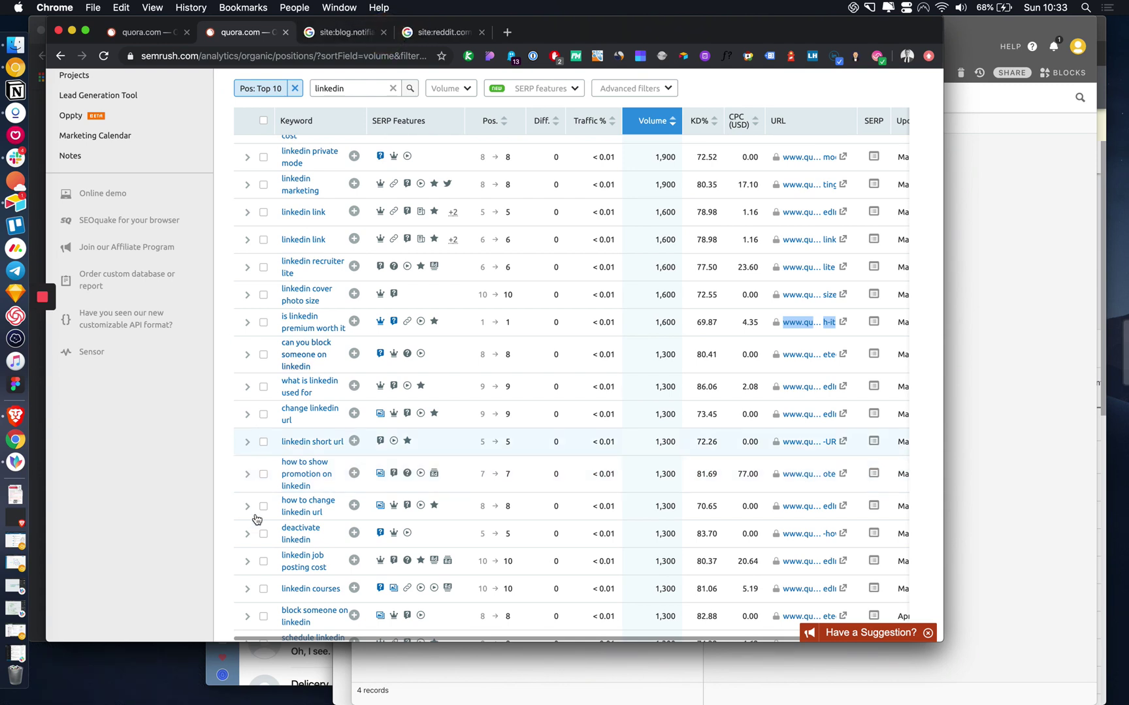
# Copy the link address of the linkedin courses keyword in SEMrush.
pyautogui.scroll(-2, 312, 516)
pyautogui.scroll(-1, 312, 516)
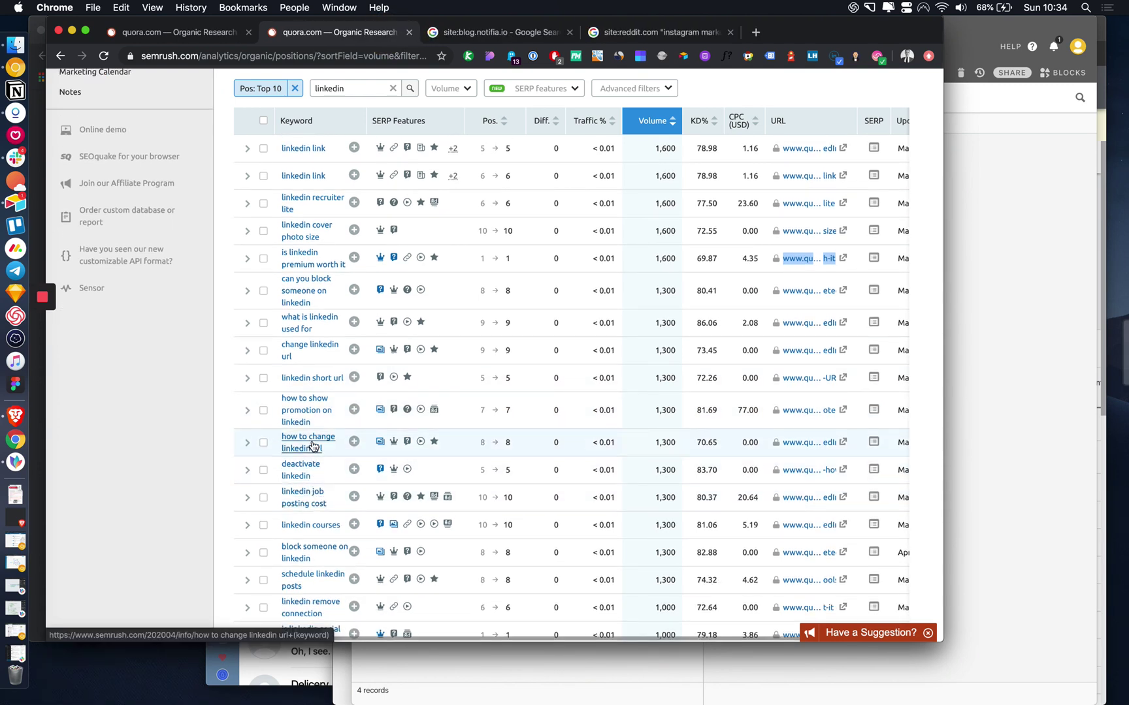
pyautogui.rightClick(316, 529)
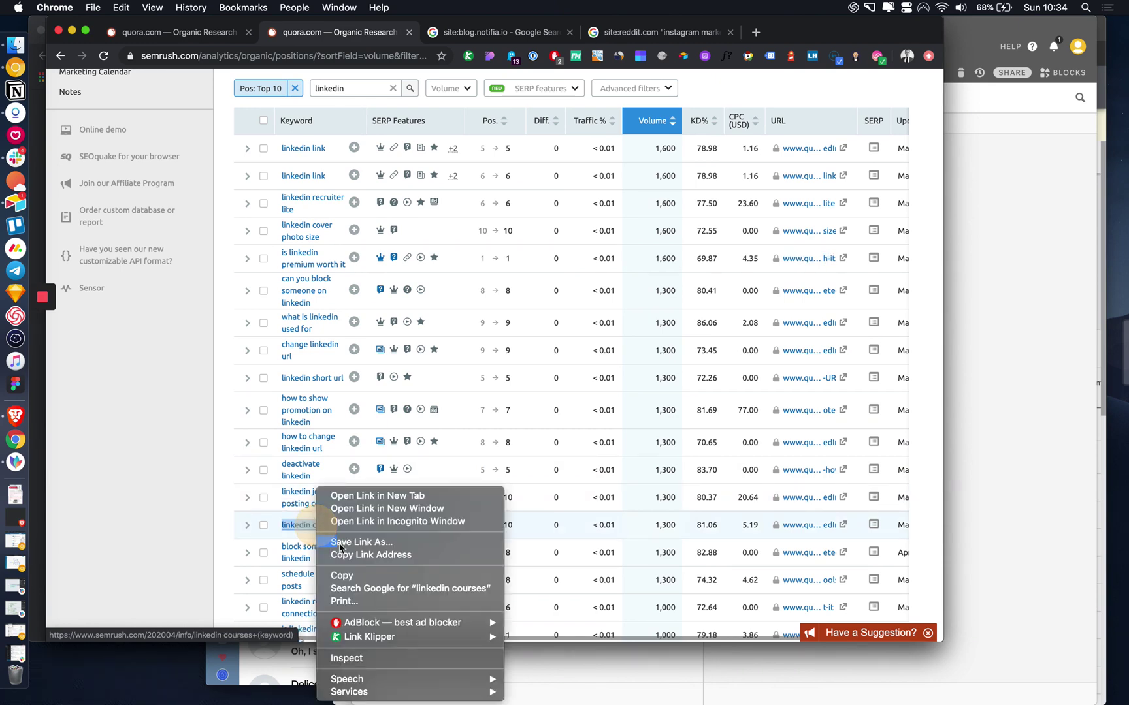
pyautogui.click(378, 559)
# Paste the copied linkedin courses link into record 4 and add an empty fifth record.
pyautogui.click(996, 463)
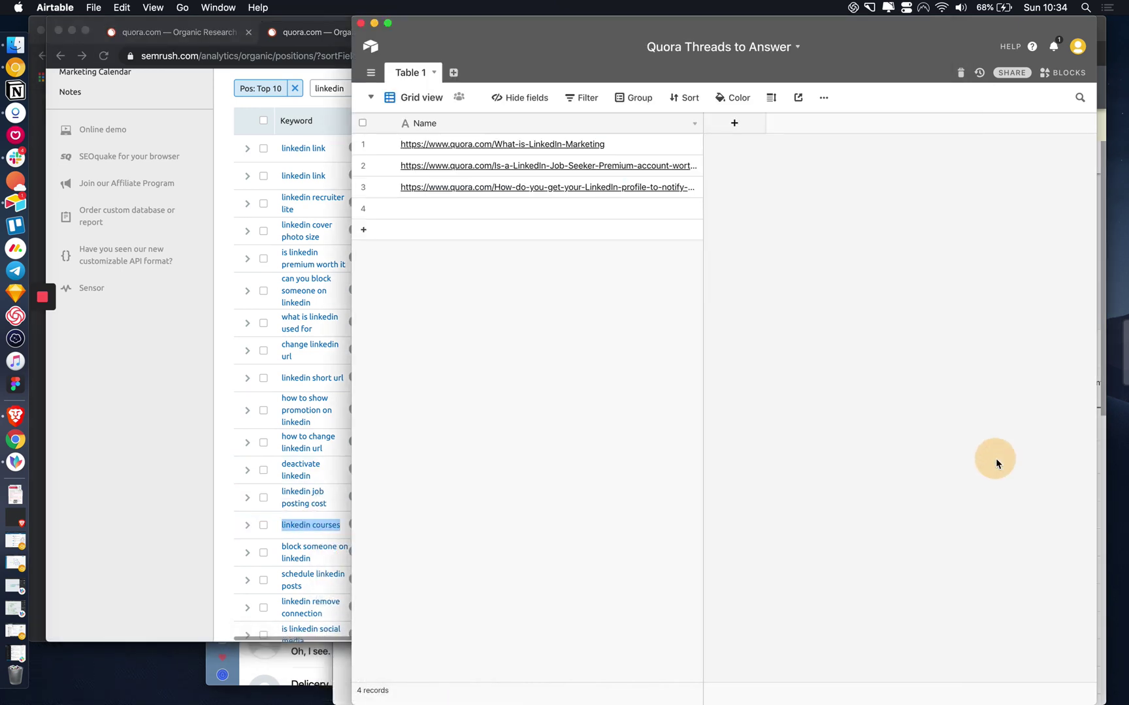
pyautogui.click(461, 208)
pyautogui.press('super+v')
pyautogui.click(461, 229)
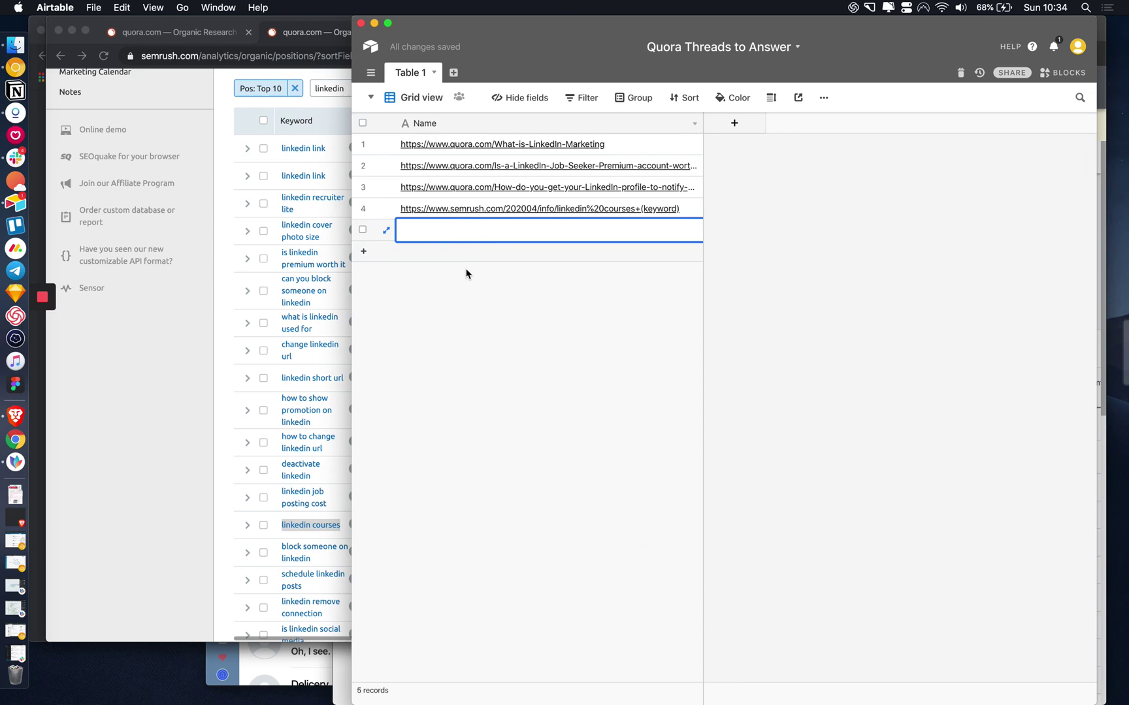
pyautogui.click(106, 568)
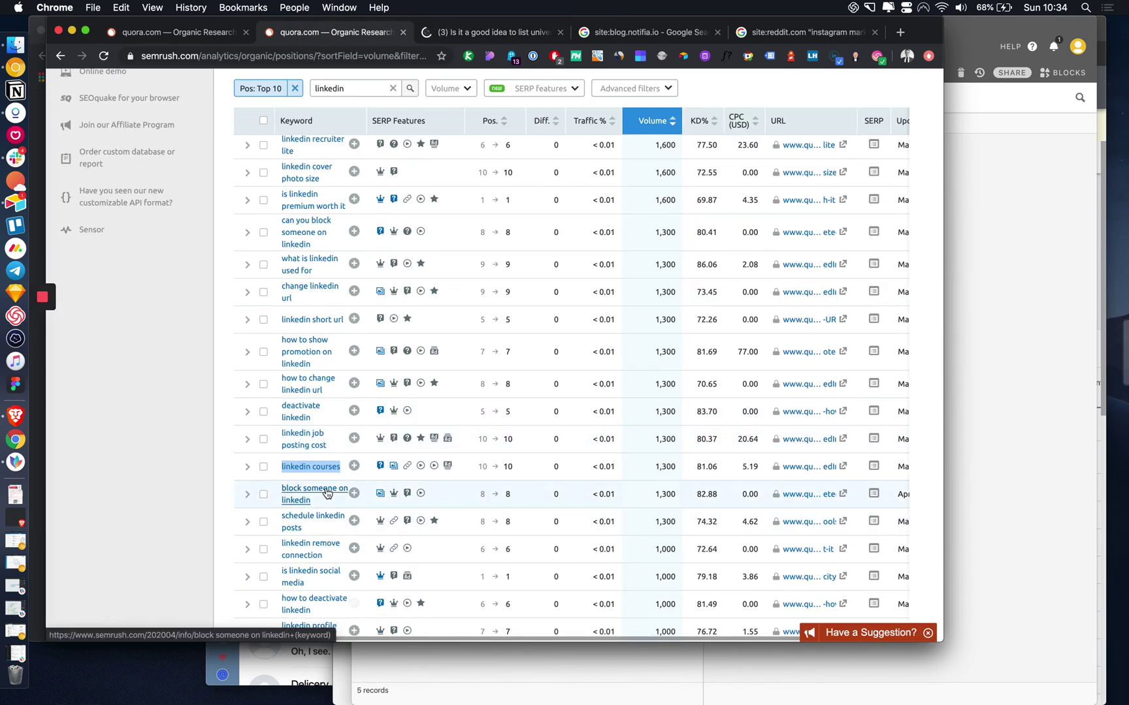
pyautogui.scroll(-2, 326, 526)
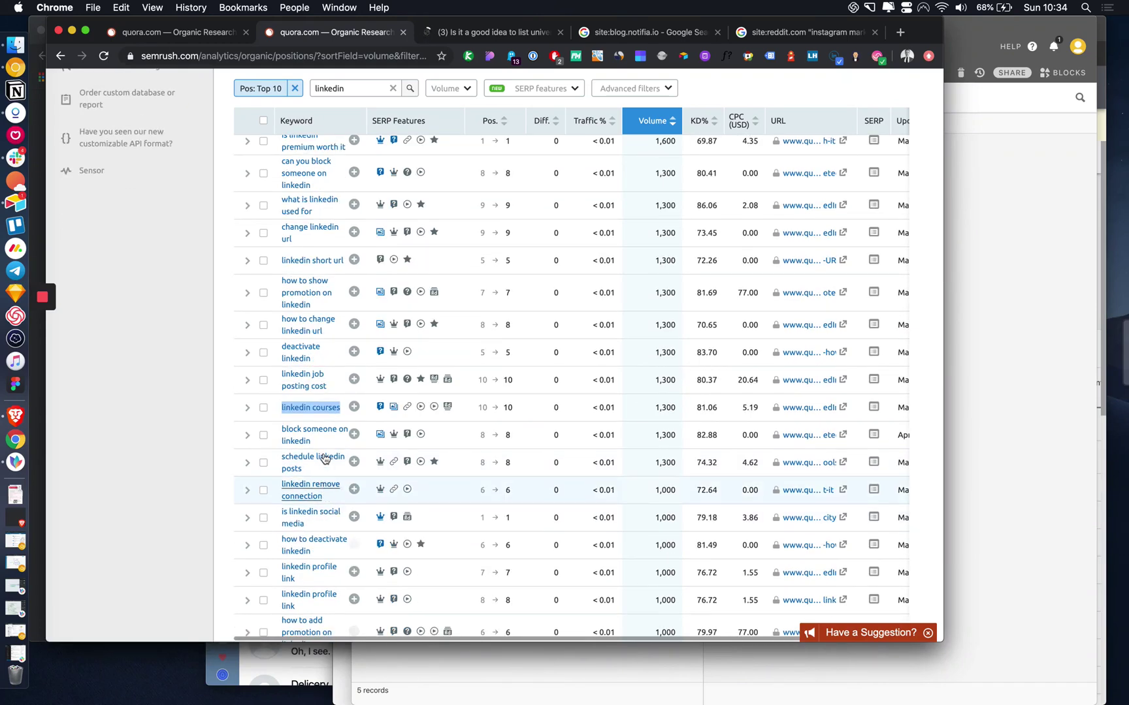
# Open the Quora thread ranking for linkedin courses and scroll through it.
pyautogui.click(842, 462)
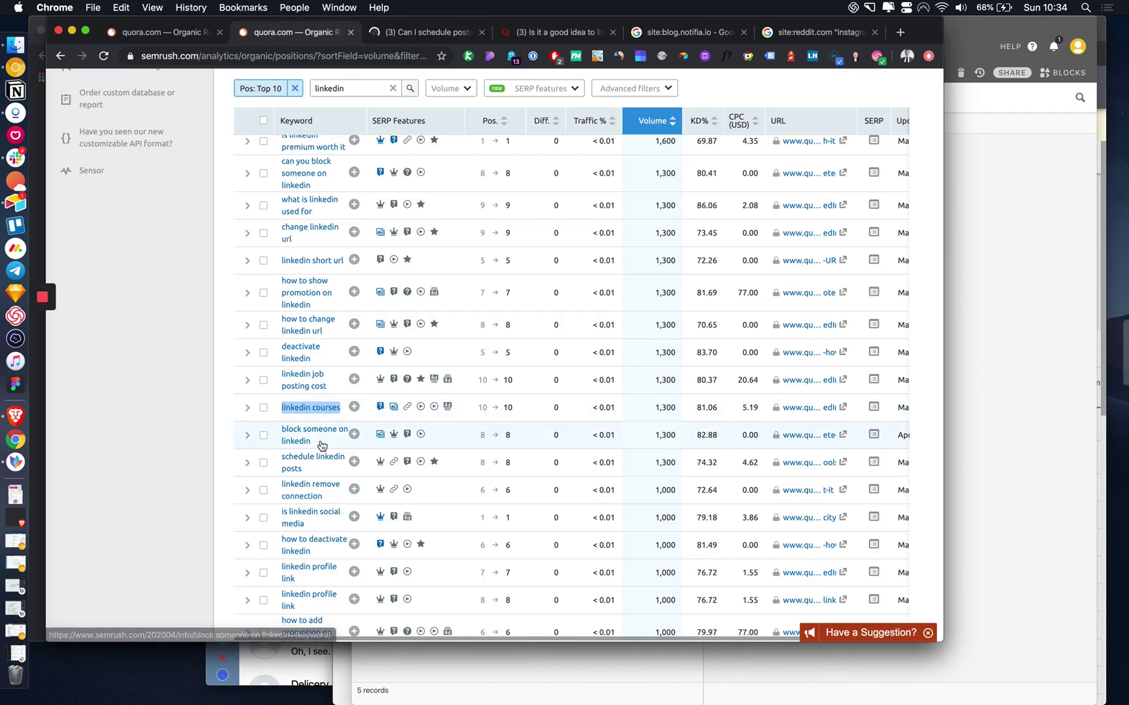
pyautogui.scroll(-1, 324, 489)
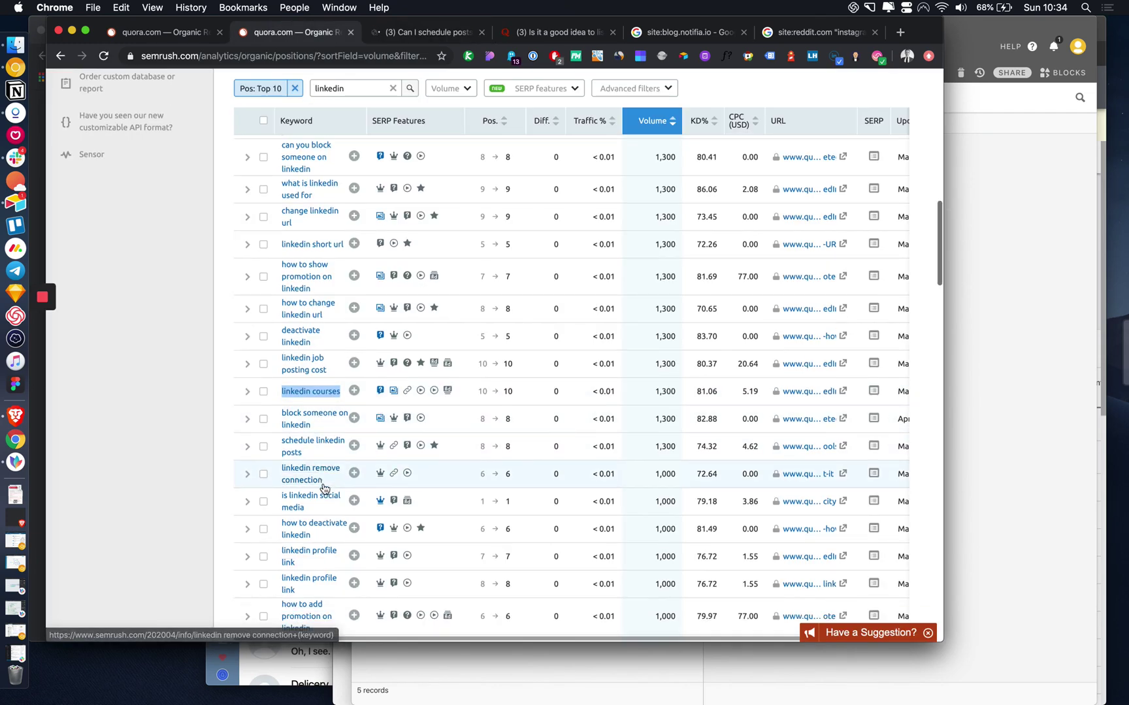
pyautogui.scroll(-2, 329, 461)
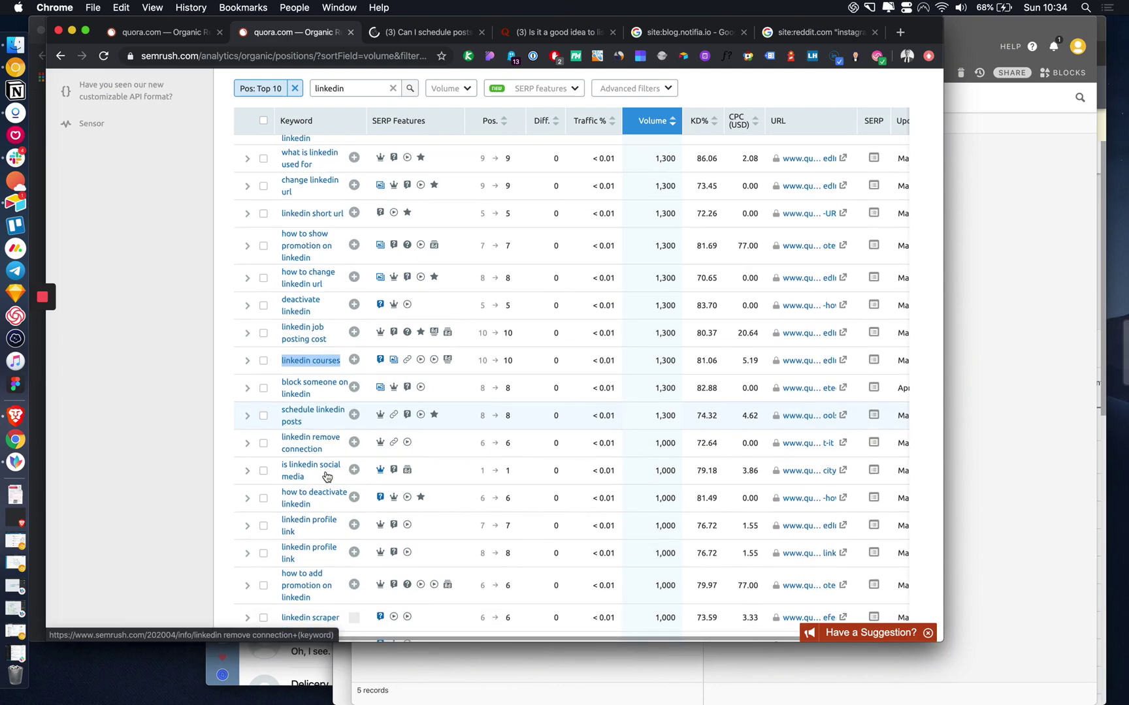
pyautogui.scroll(-5, 326, 515)
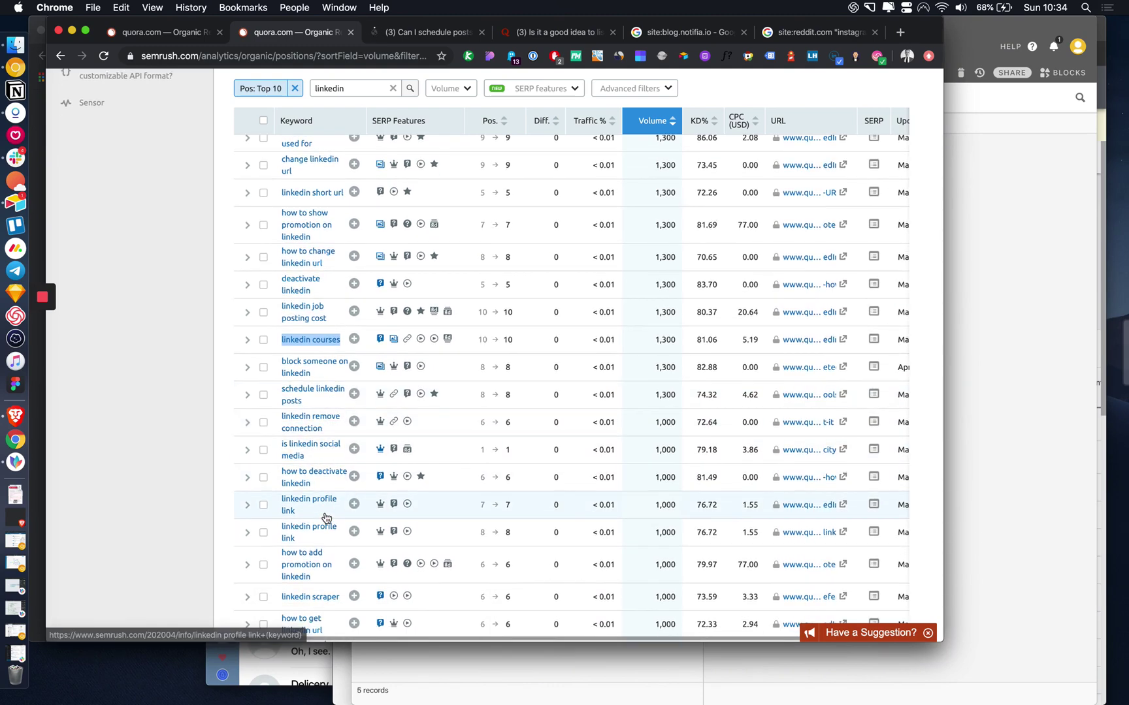
pyautogui.scroll(-1, 326, 516)
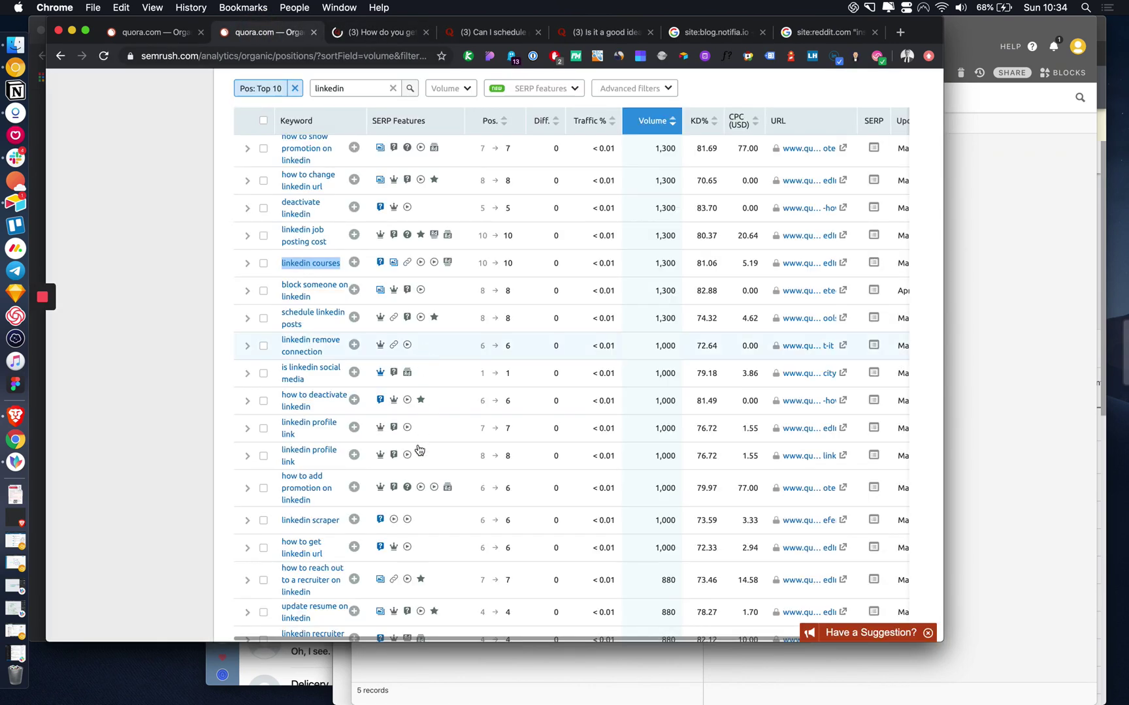
pyautogui.scroll(-5, 417, 476)
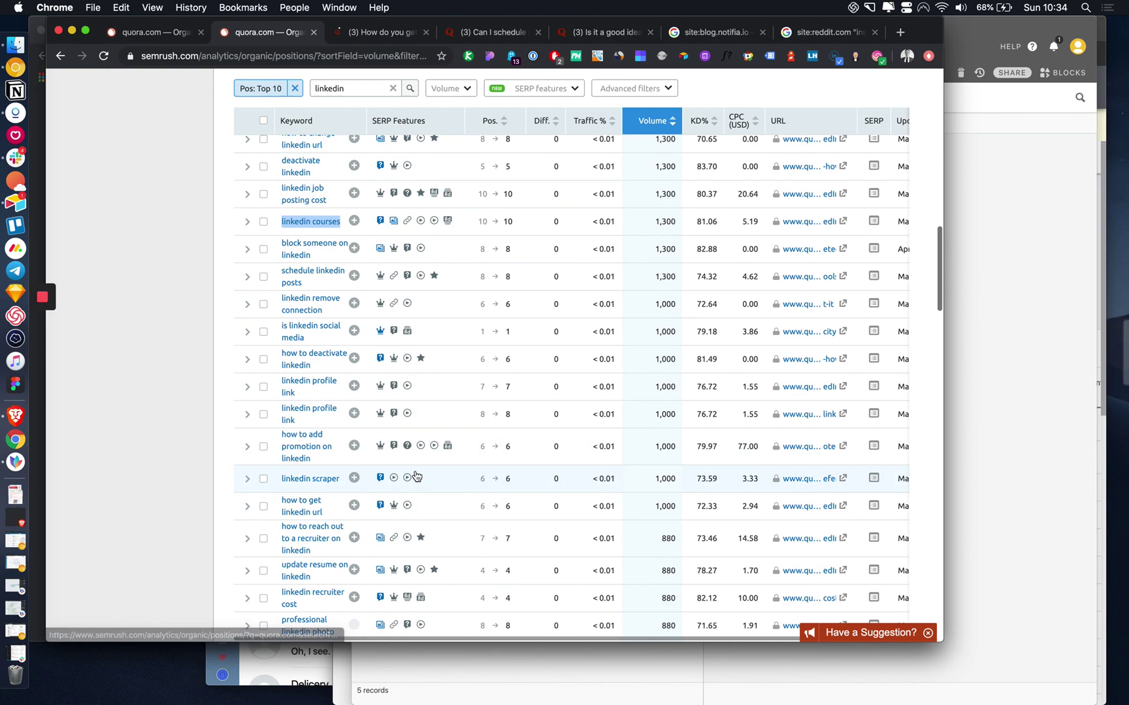
pyautogui.scroll(-5, 417, 475)
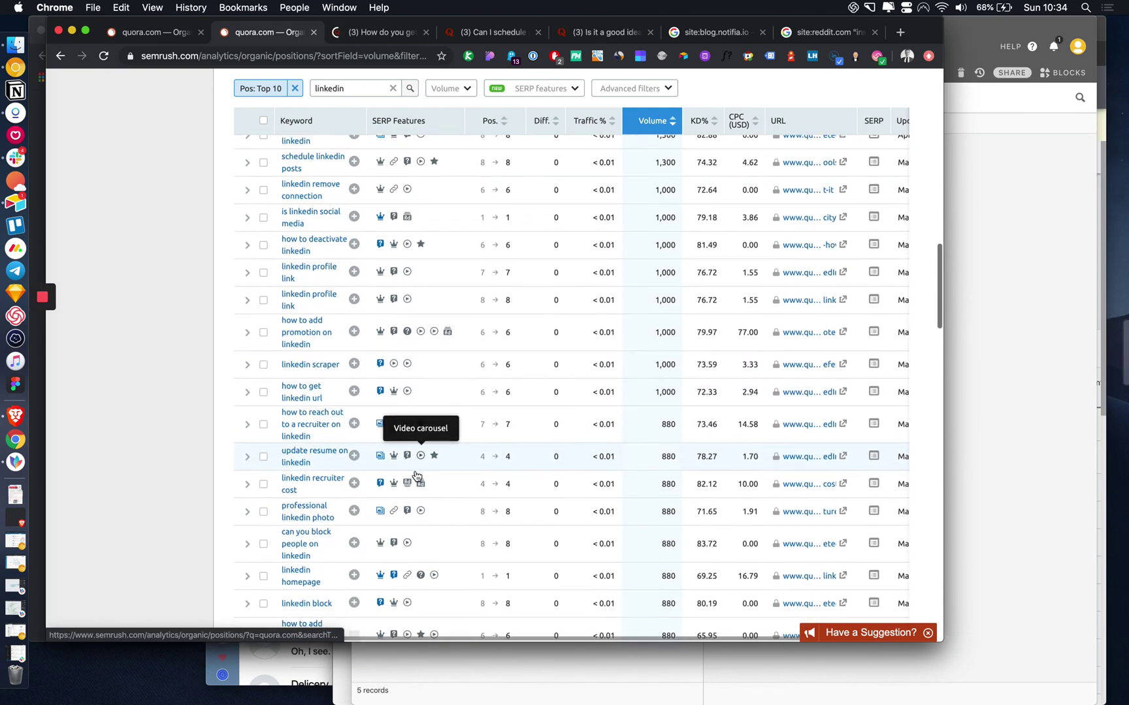
pyautogui.scroll(-5, 415, 475)
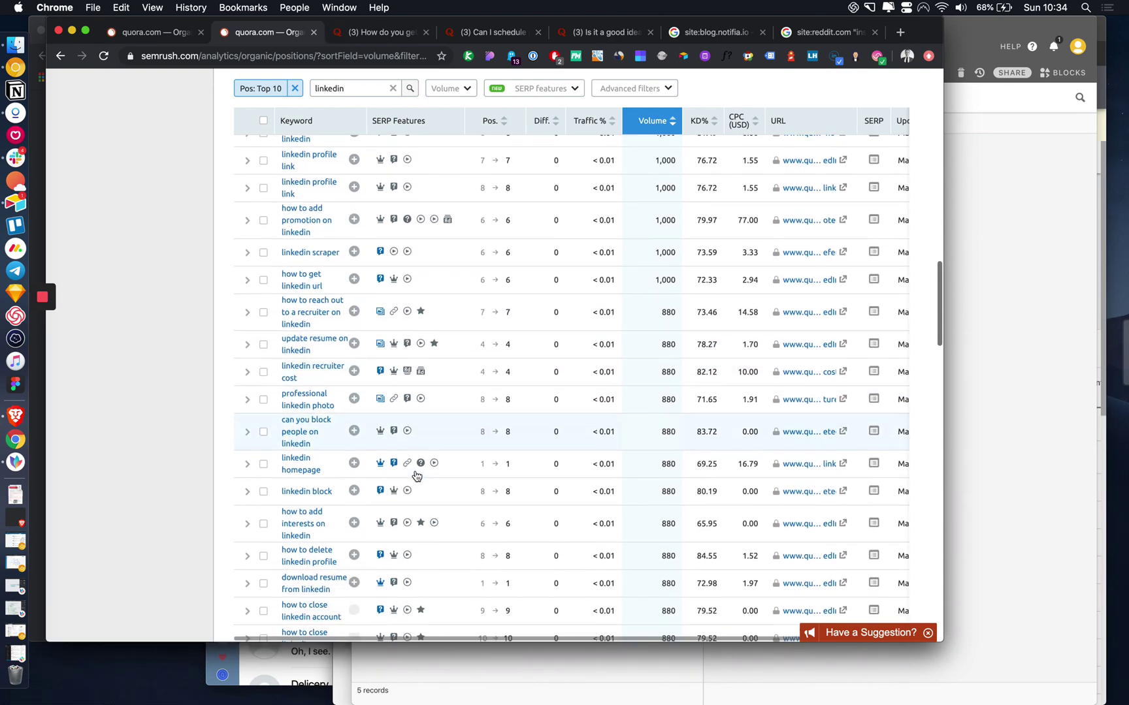
pyautogui.scroll(-5, 416, 475)
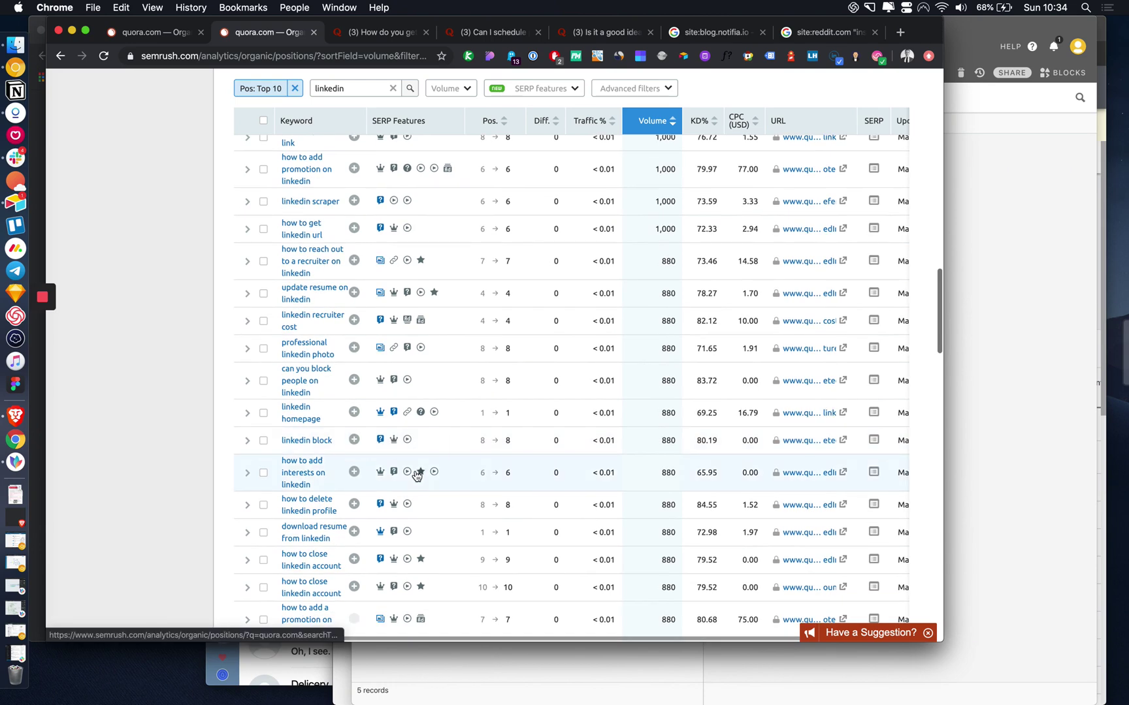
pyautogui.scroll(-5, 416, 476)
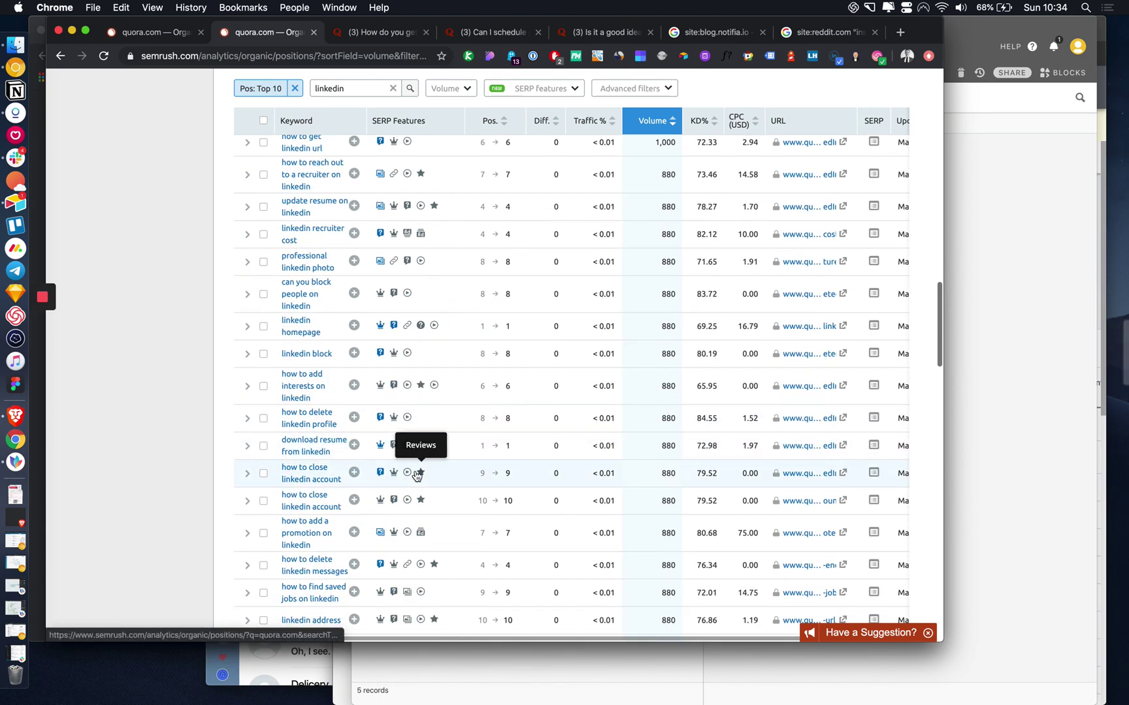
pyautogui.scroll(-4, 416, 476)
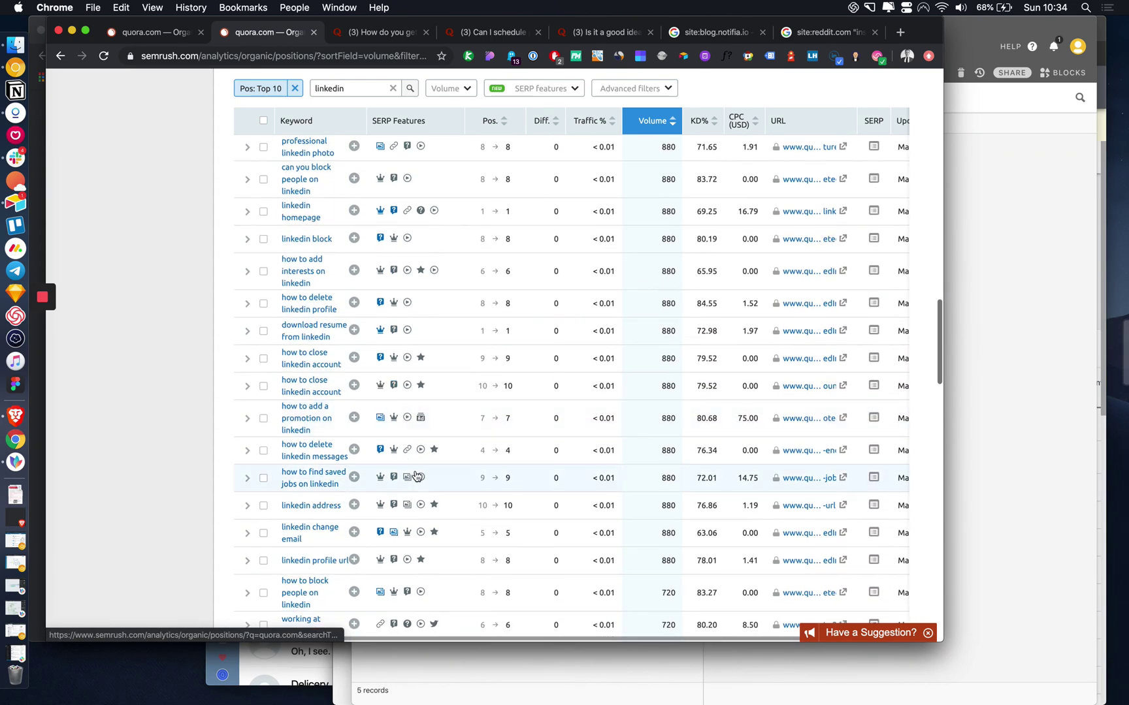
pyautogui.scroll(-4, 417, 475)
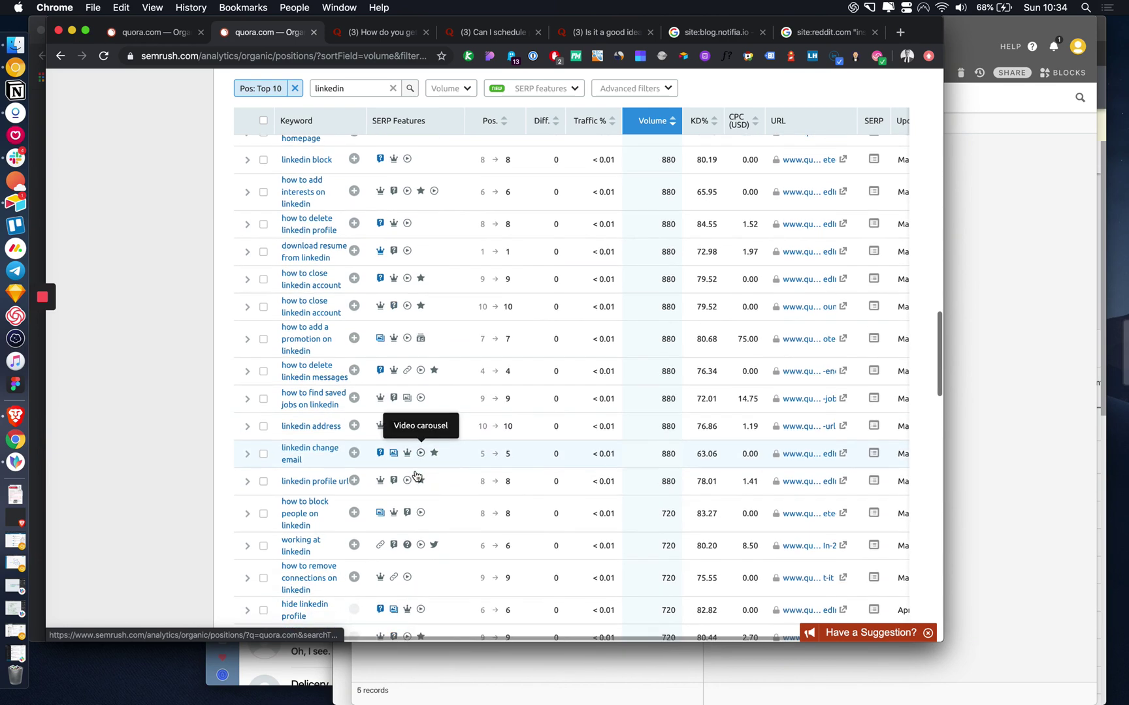
pyautogui.scroll(-2, 416, 476)
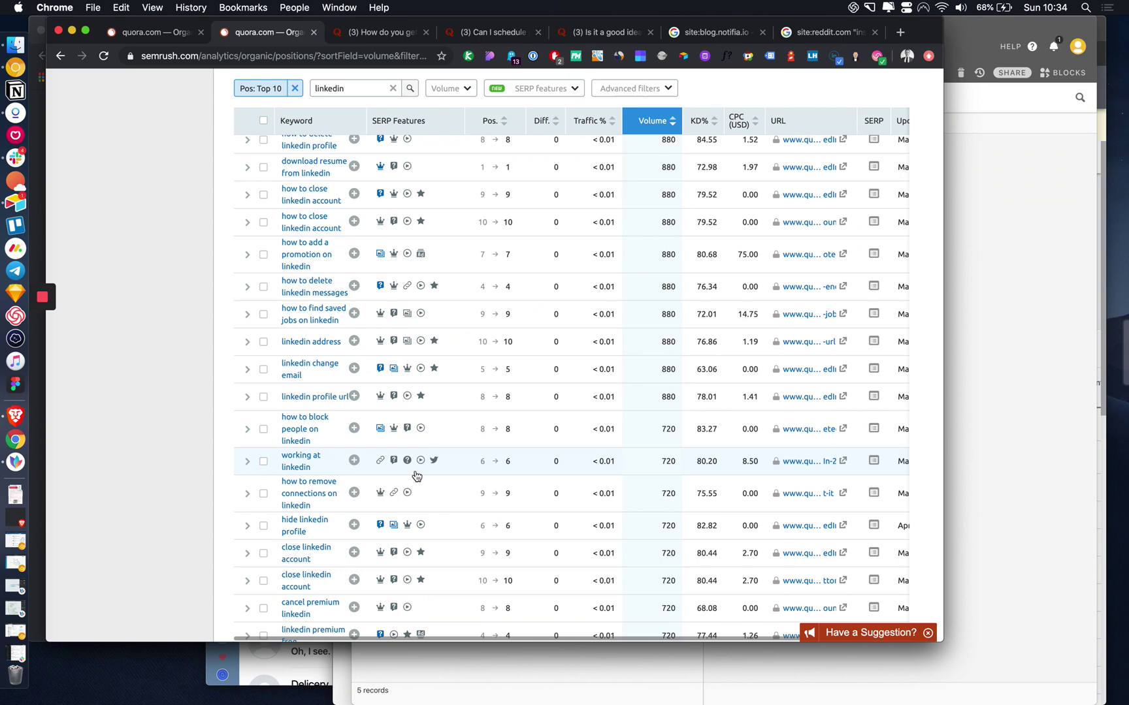
pyautogui.scroll(-3, 419, 523)
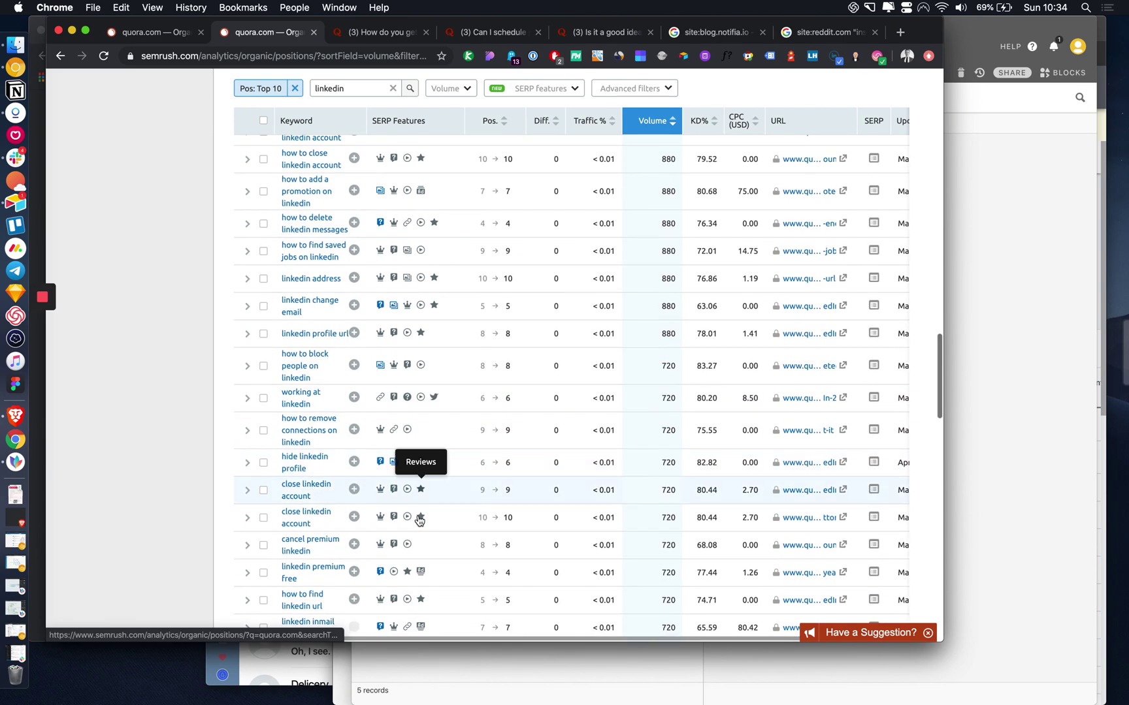
pyautogui.scroll(-6, 419, 519)
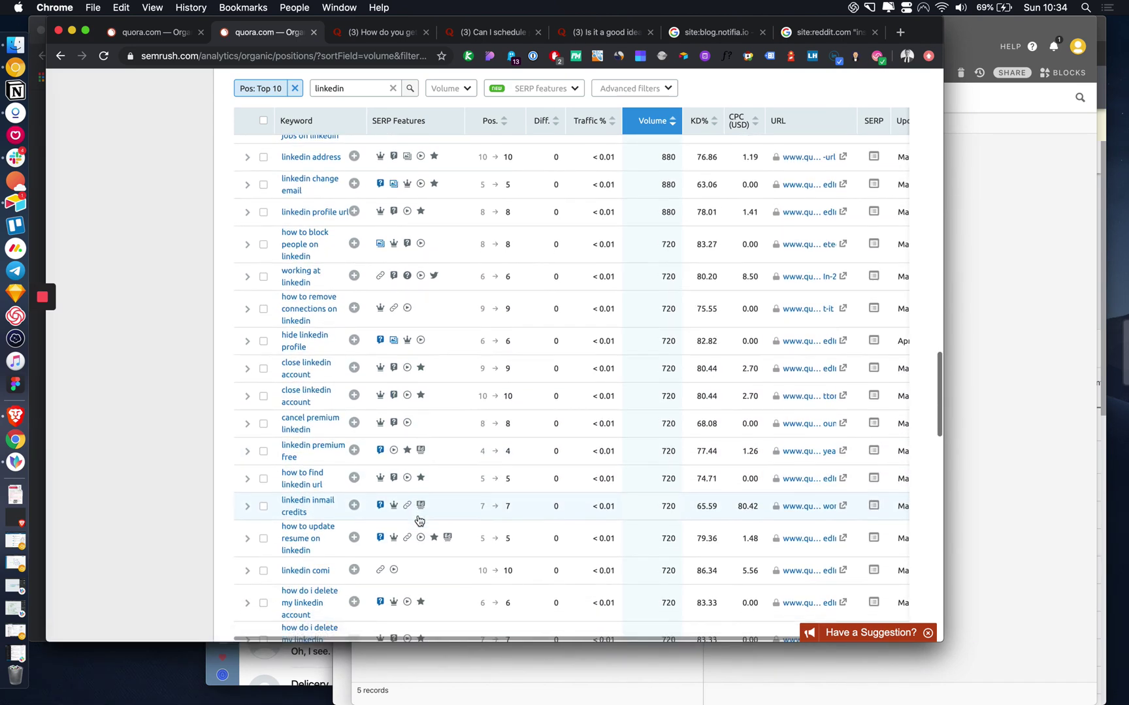
pyautogui.scroll(-5, 420, 520)
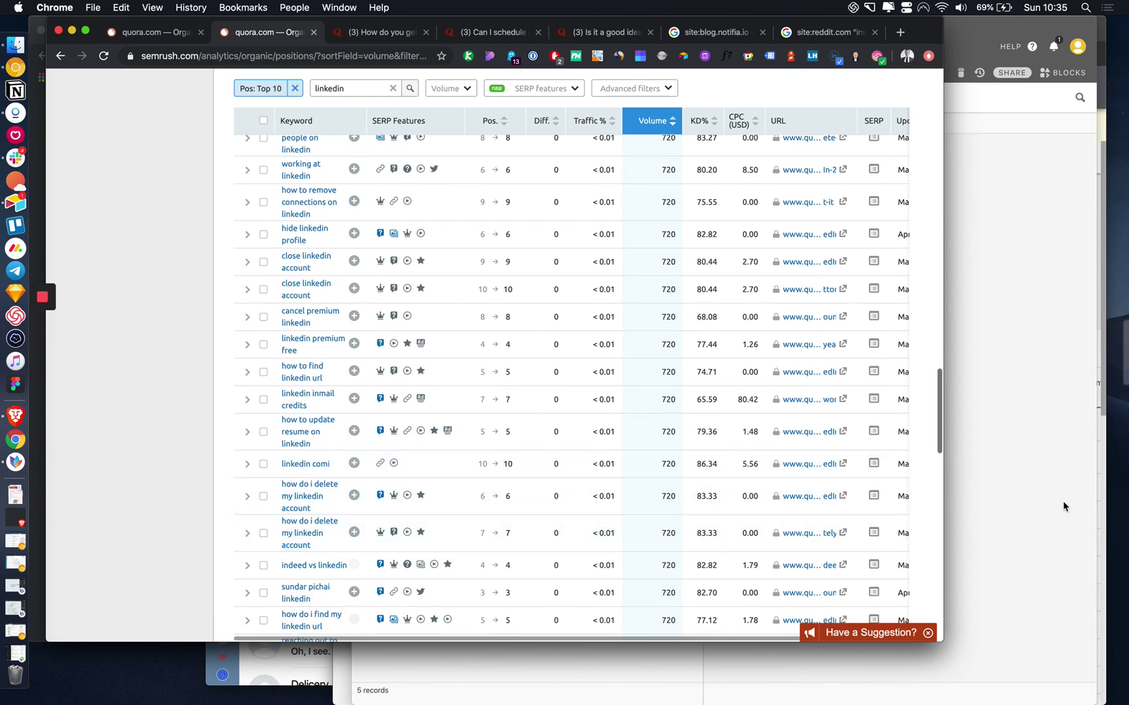
# Pad the Airtable table with empty records up to 19 rows, then return to SEMrush.
pyautogui.click(1064, 502)
pyautogui.click(512, 262)
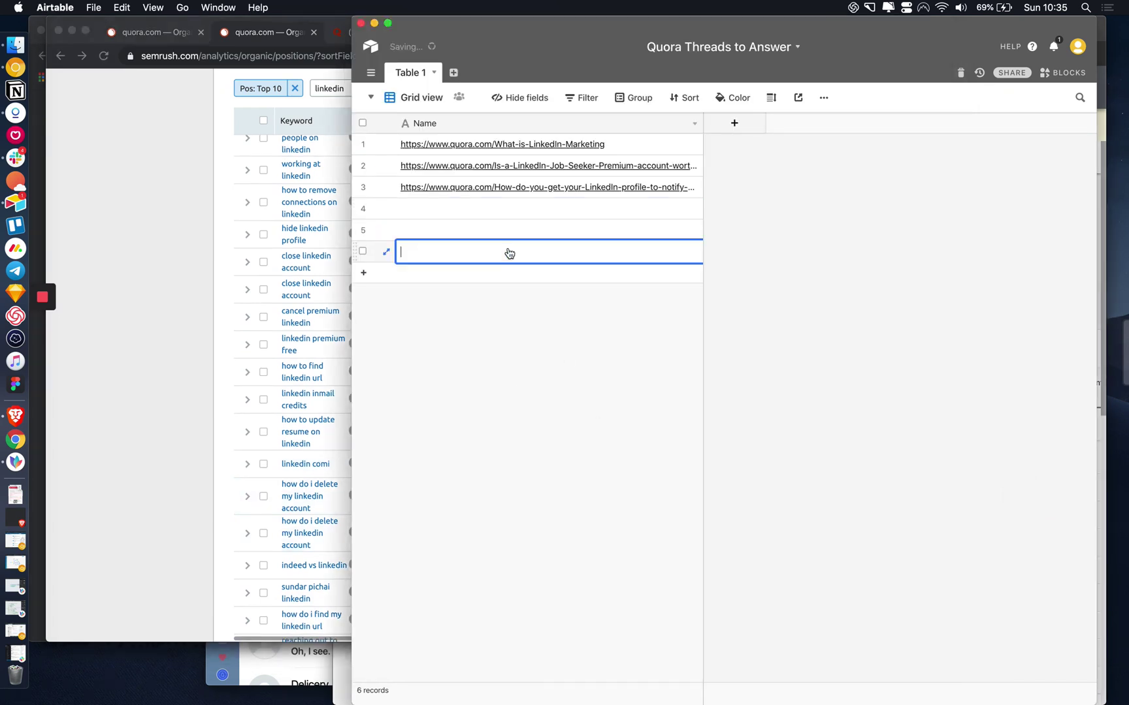
pyautogui.hotkey('shift', 'Return')
pyautogui.hotkey('shift', 'Return')
pyautogui.hotkey('shift', 'Return')
pyautogui.hotkey('shift', 'Return')
pyautogui.hotkey('shift', 'Return')
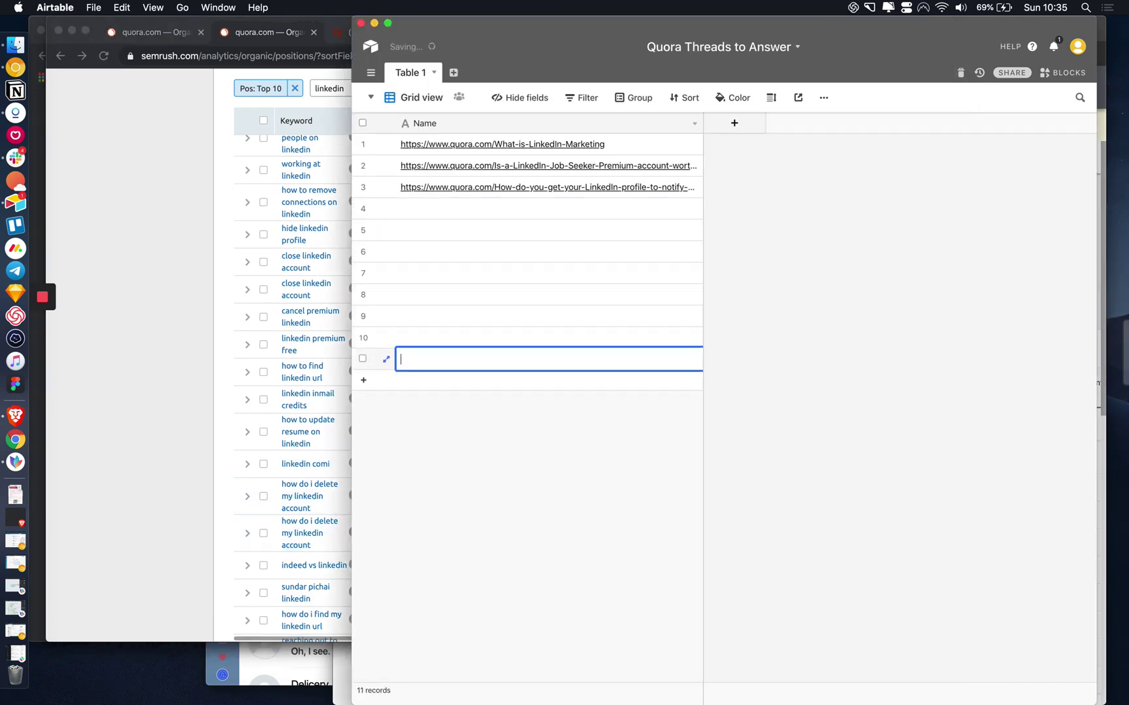
pyautogui.hotkey('shift', 'Return')
pyautogui.hotkey('shift', 'Return')
pyautogui.hotkey('shift', 'Return')
pyautogui.hotkey('shift', 'Return')
pyautogui.hotkey('shift', 'Return')
pyautogui.hotkey('shift', 'Return')
pyautogui.hotkey('shift', 'Return')
pyautogui.hotkey('shift', 'Return')
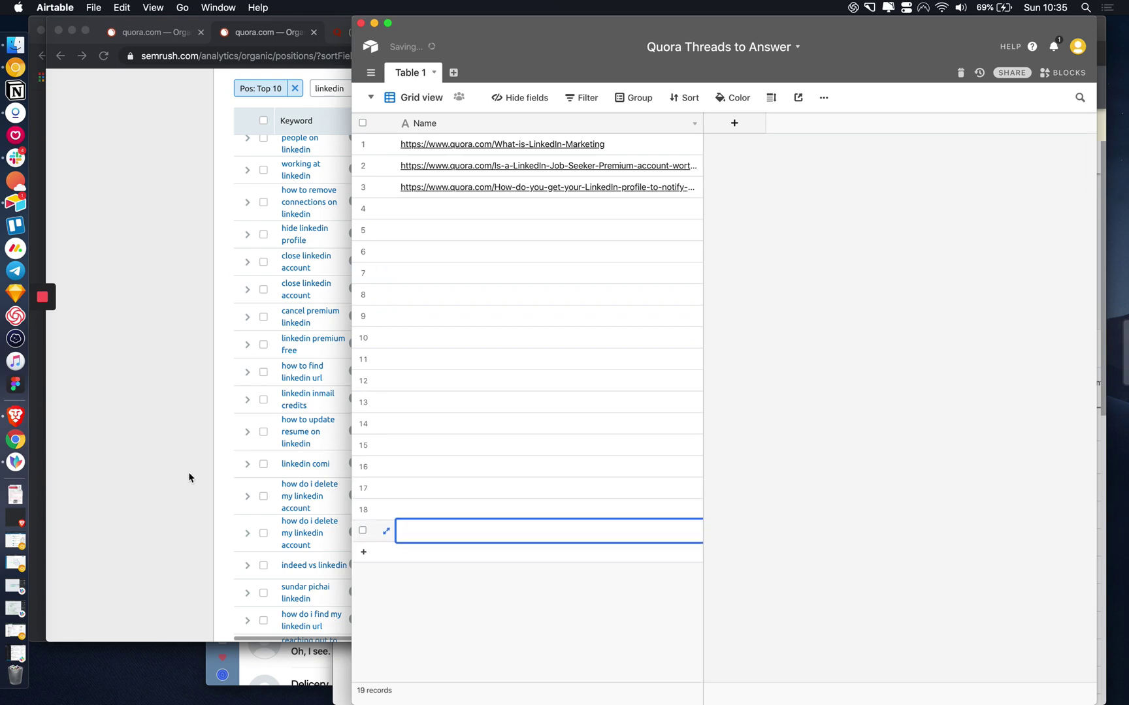
pyautogui.click(188, 477)
# Copy the 'linkedin scraper' keyword's link address from the quora.com list and return to Airtable.
pyautogui.scroll(-3, 348, 563)
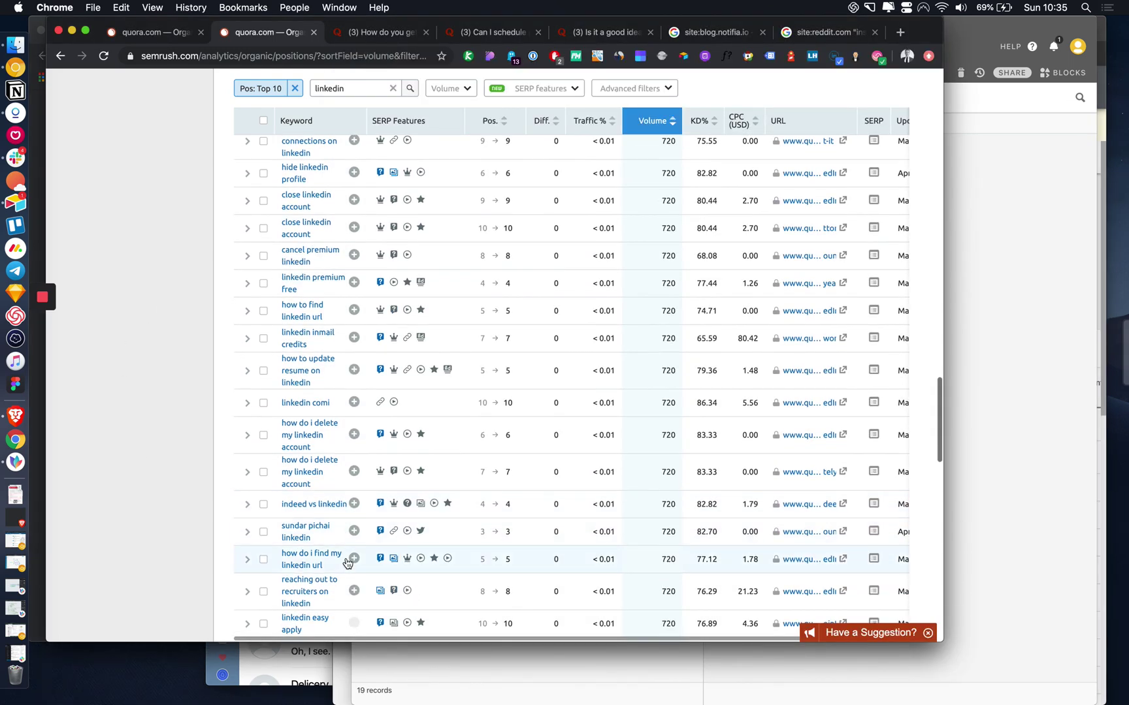
pyautogui.scroll(-1, 348, 563)
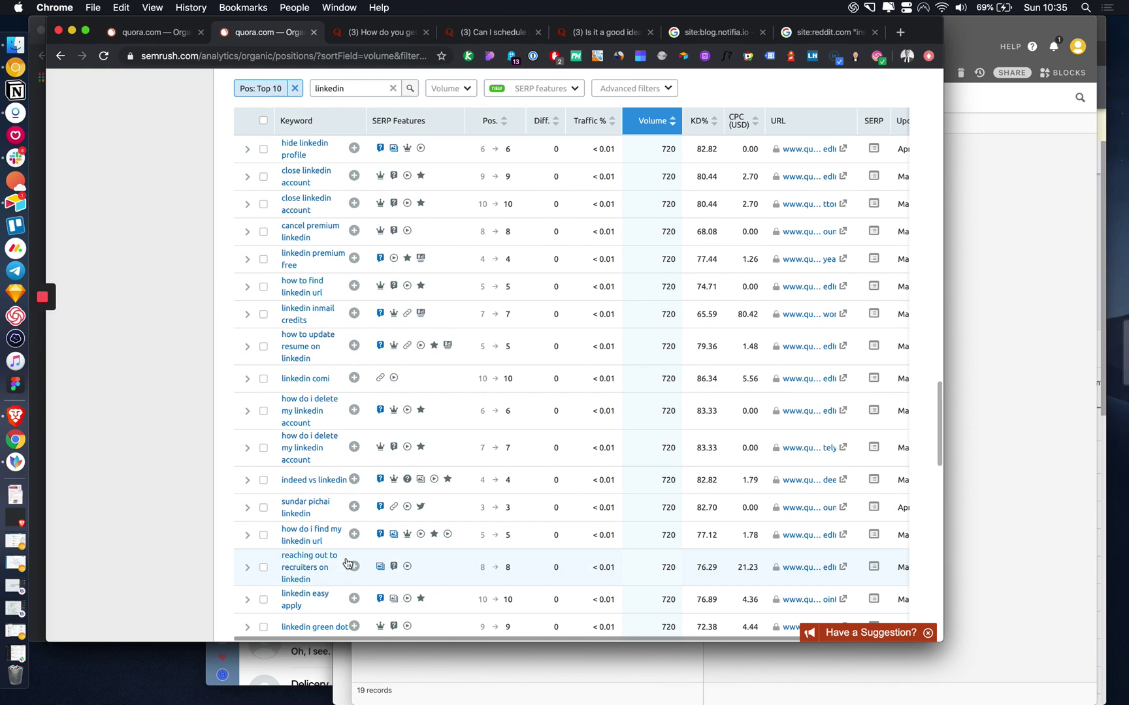
pyautogui.scroll(-3, 347, 563)
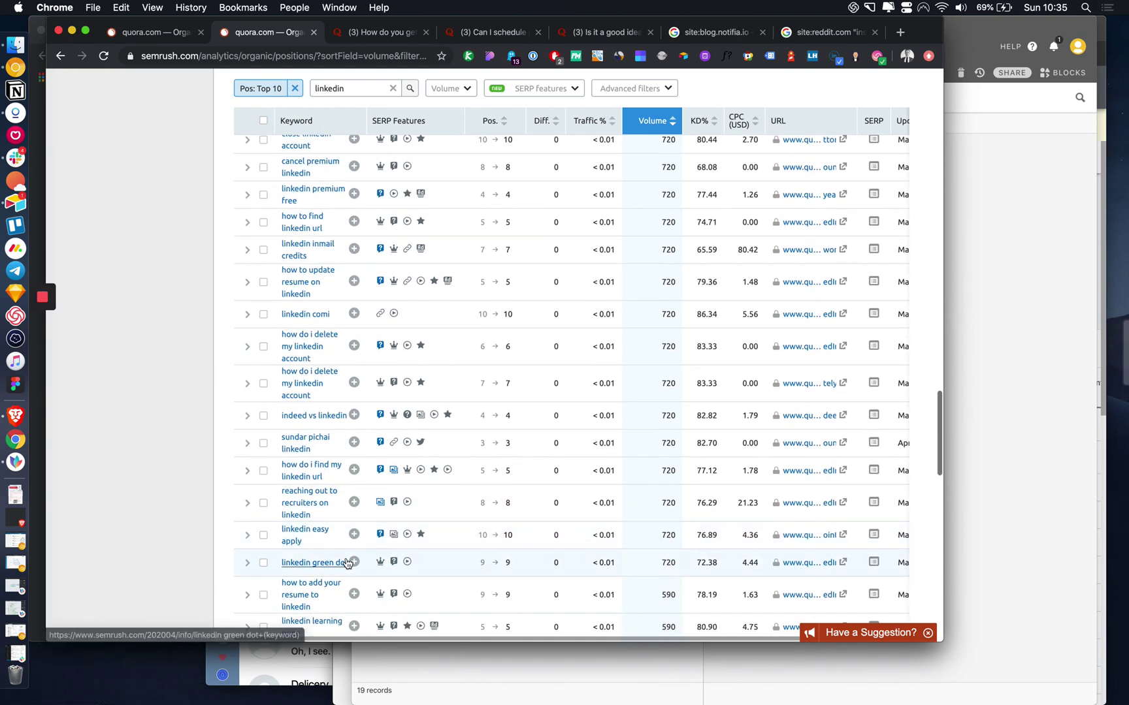
pyautogui.scroll(-2, 348, 563)
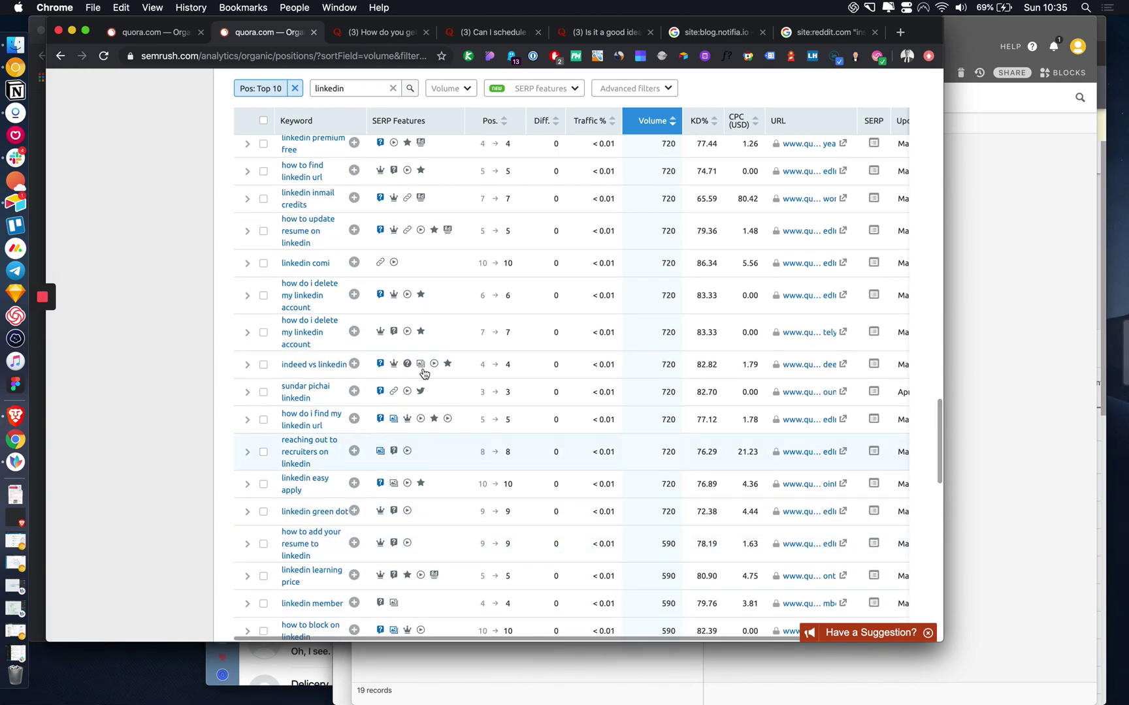
pyautogui.scroll(3, 178, 236)
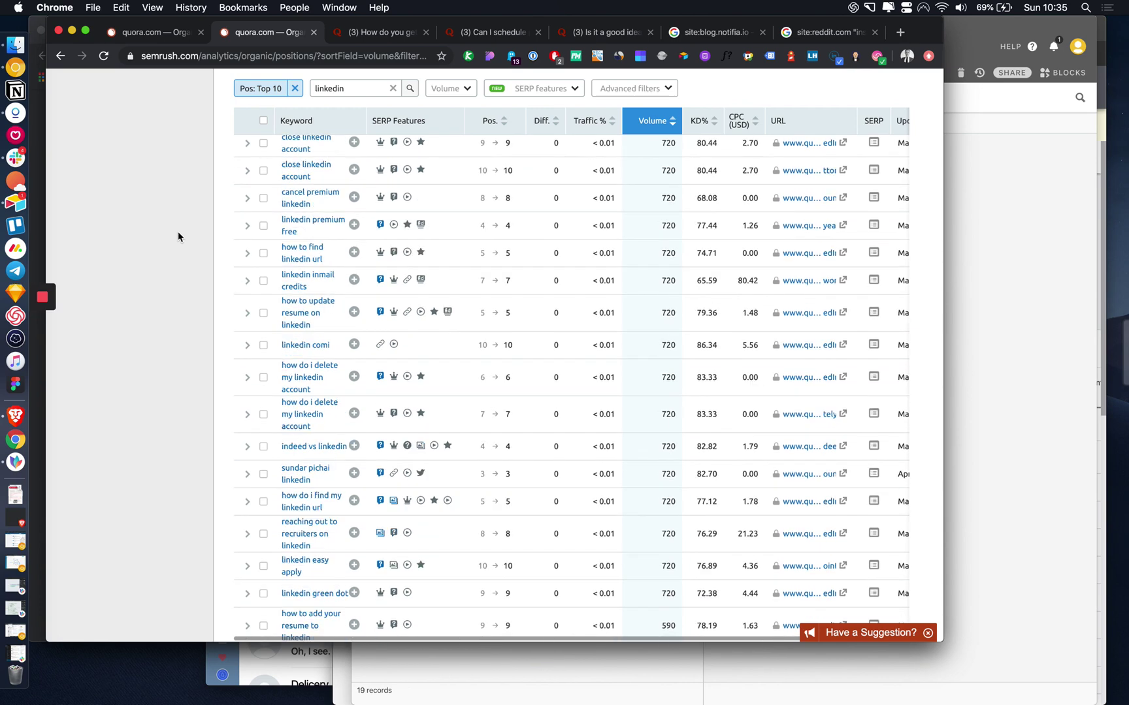
pyautogui.scroll(10, 177, 231)
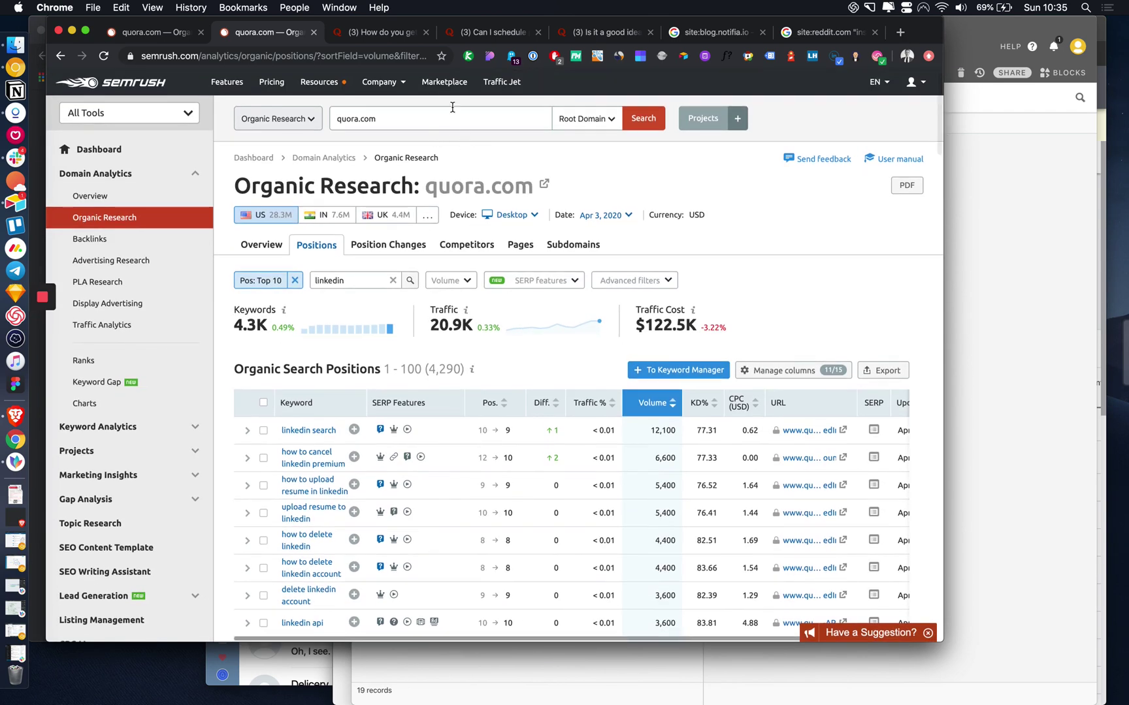
pyautogui.scroll(-6, 403, 396)
pyautogui.scroll(6, 403, 395)
pyautogui.scroll(-20, 403, 393)
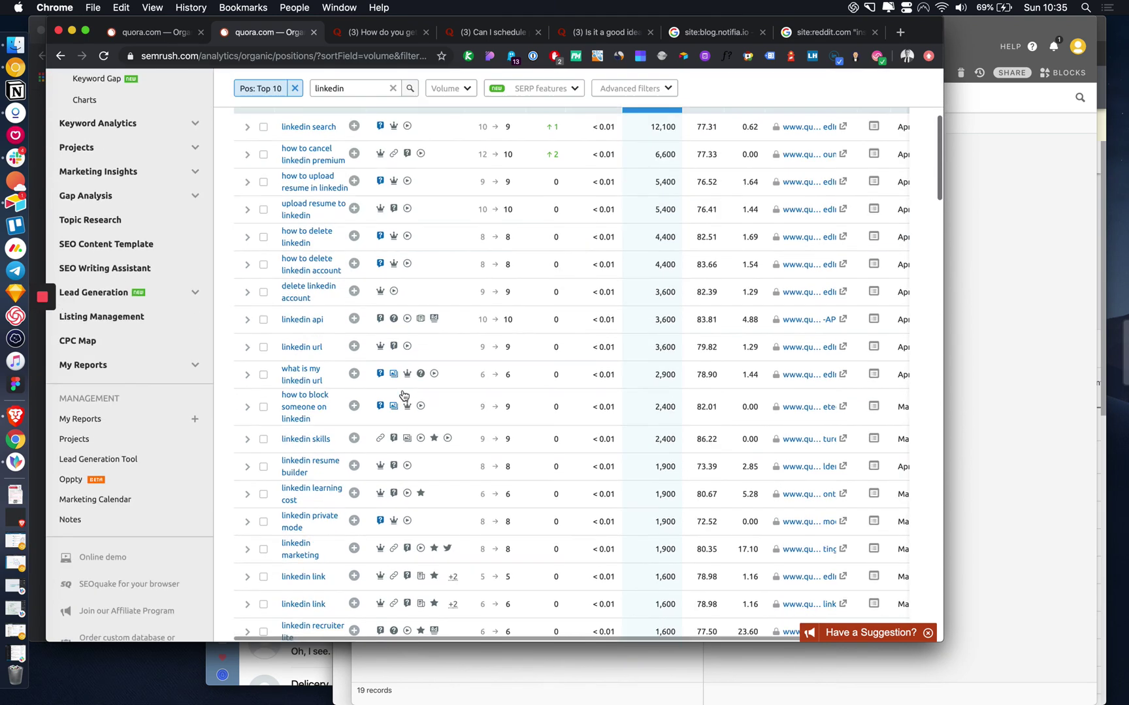
pyautogui.scroll(-8, 403, 395)
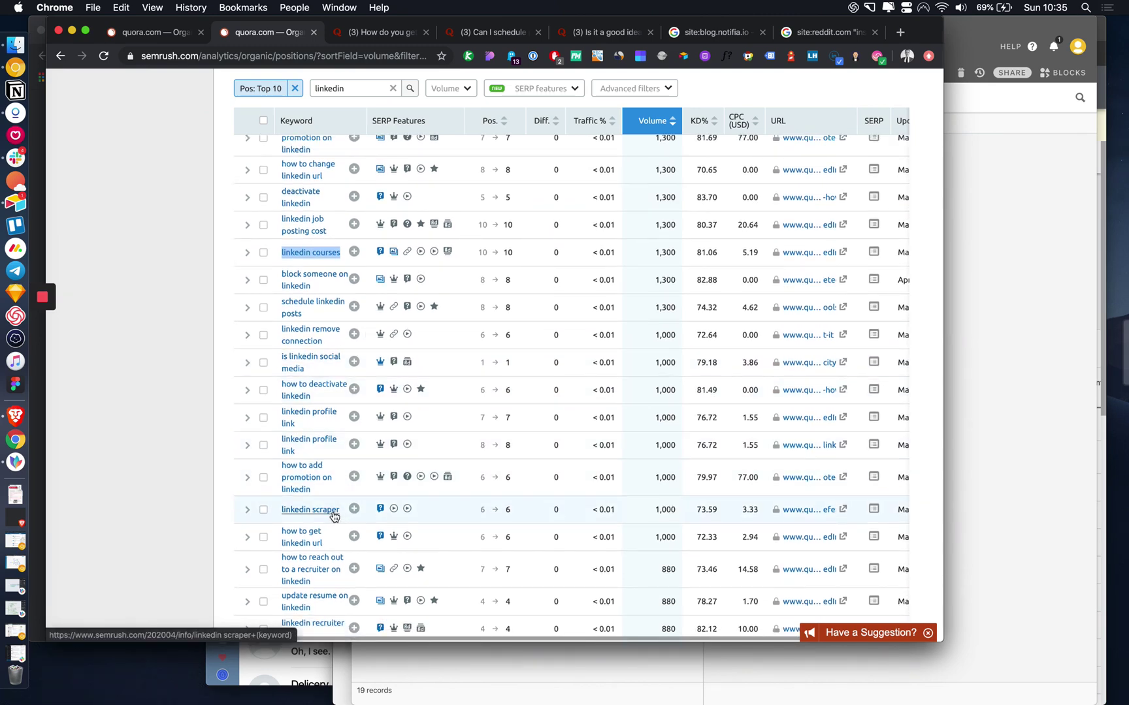
pyautogui.rightClick(331, 511)
pyautogui.click(429, 559)
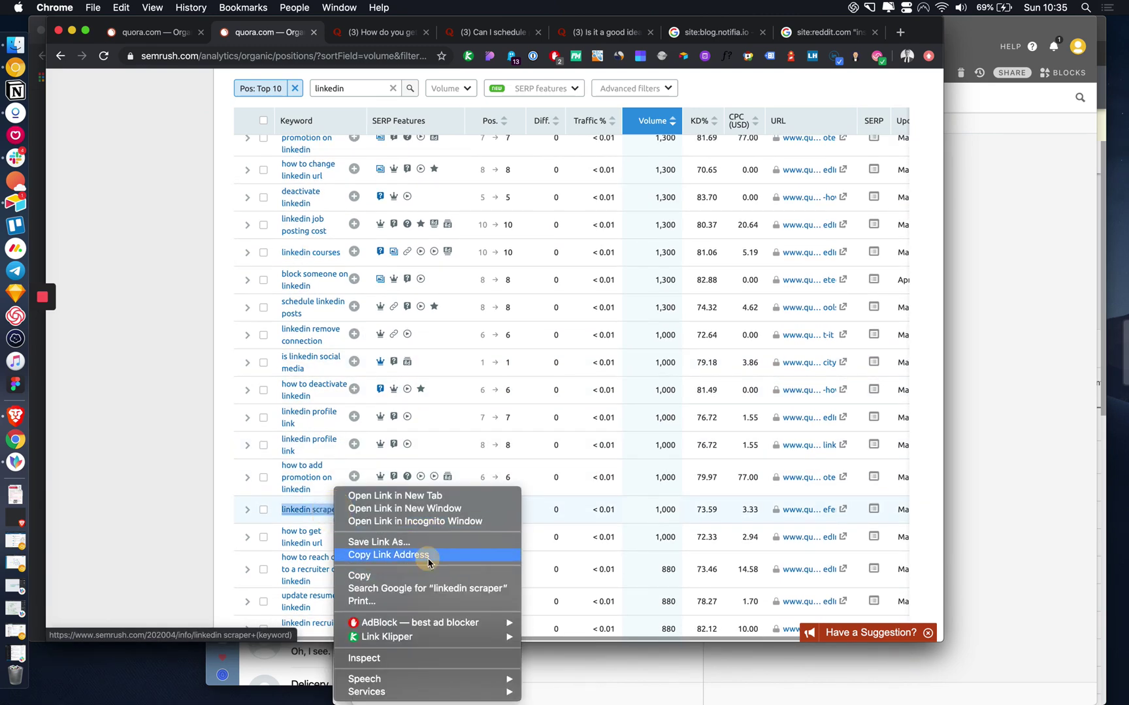
pyautogui.click(1009, 447)
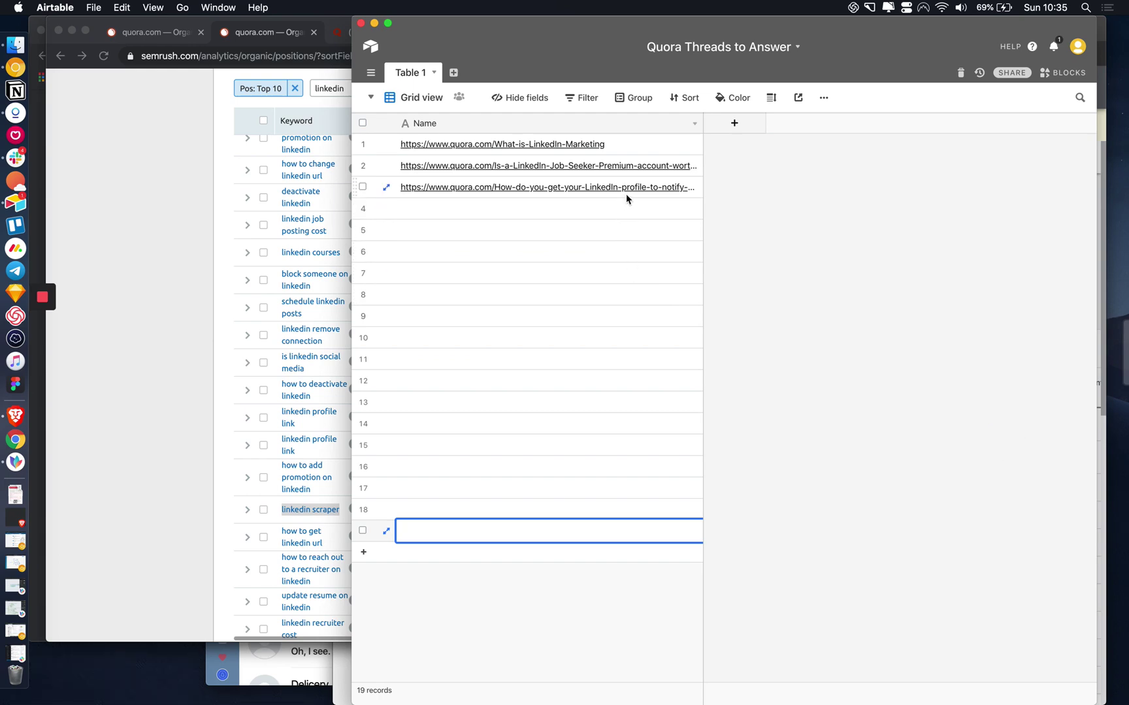
# Select row 4's empty Name cell, then switch back to the SEMrush keyword list in Chrome.
pyautogui.click(619, 210)
pyautogui.click(118, 371)
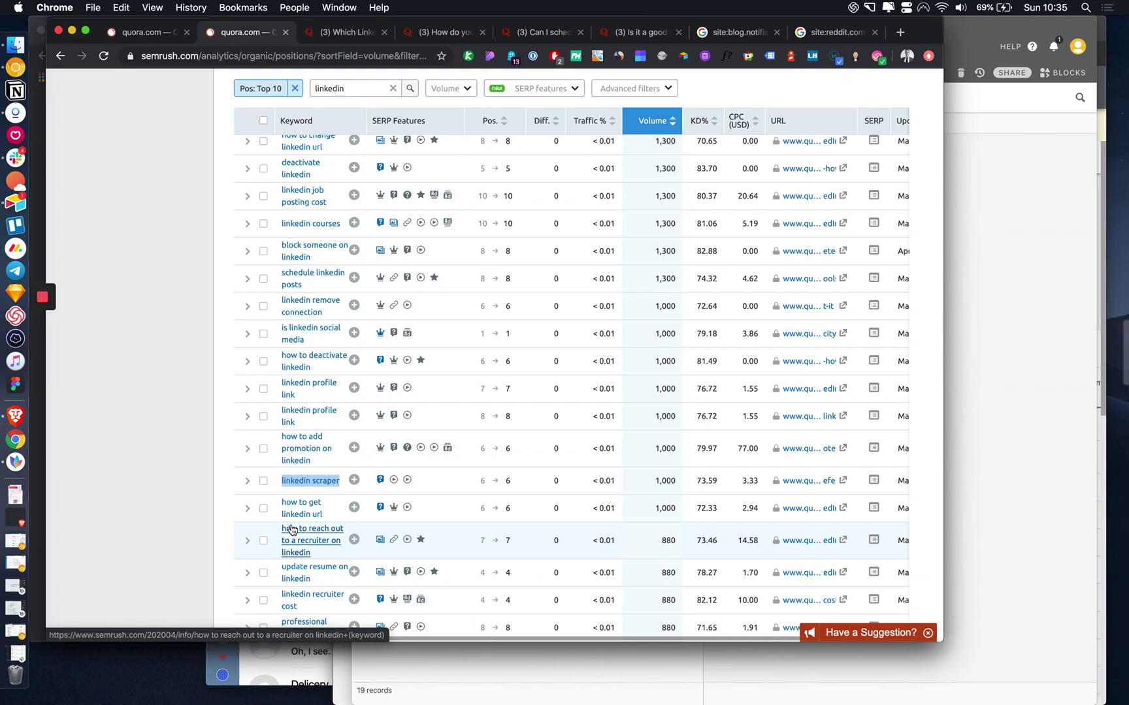
pyautogui.scroll(-5, 292, 530)
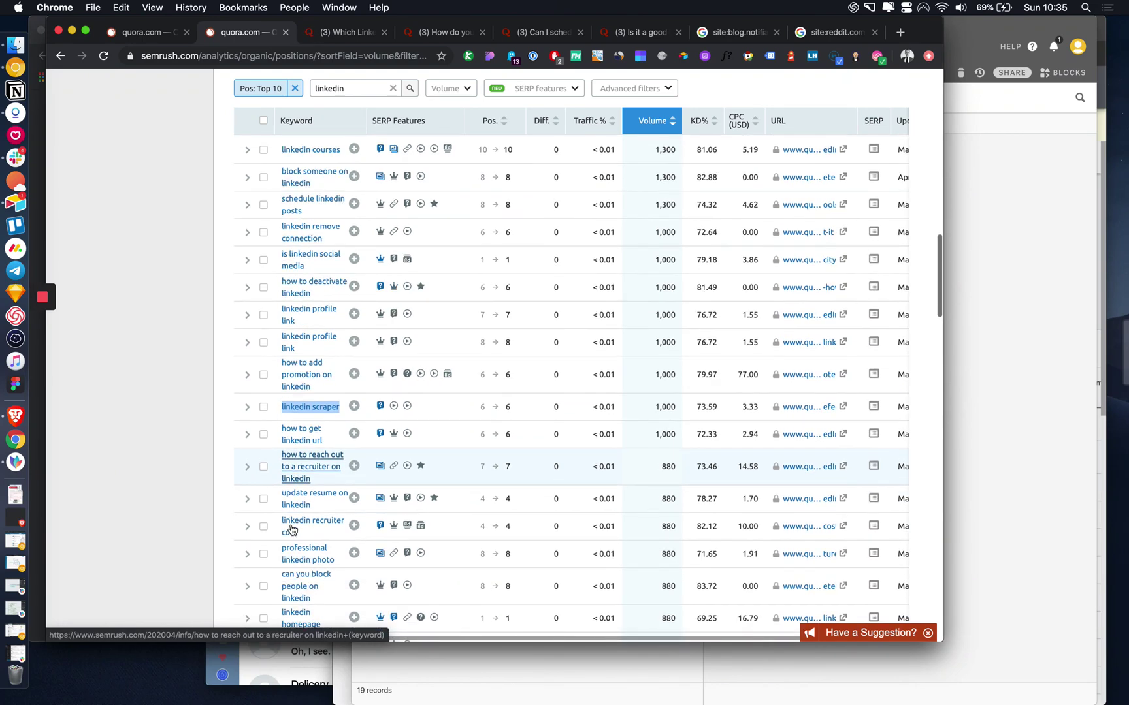
pyautogui.scroll(-5, 292, 529)
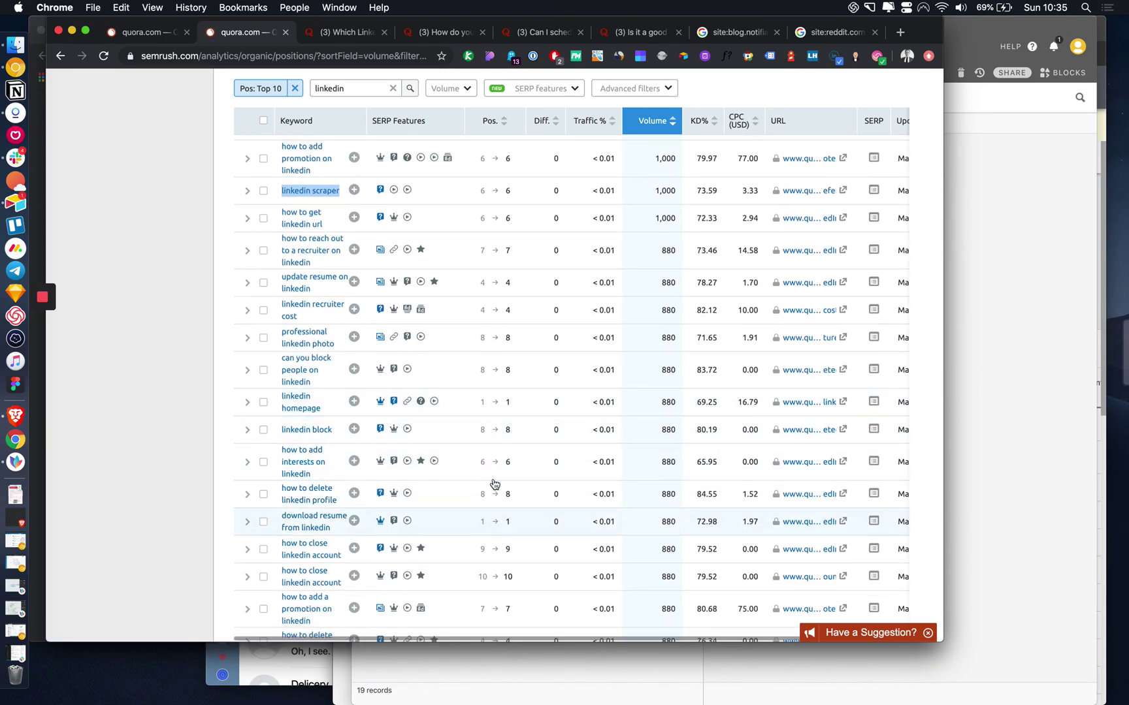
pyautogui.scroll(-1, 491, 511)
pyautogui.scroll(-5, 491, 512)
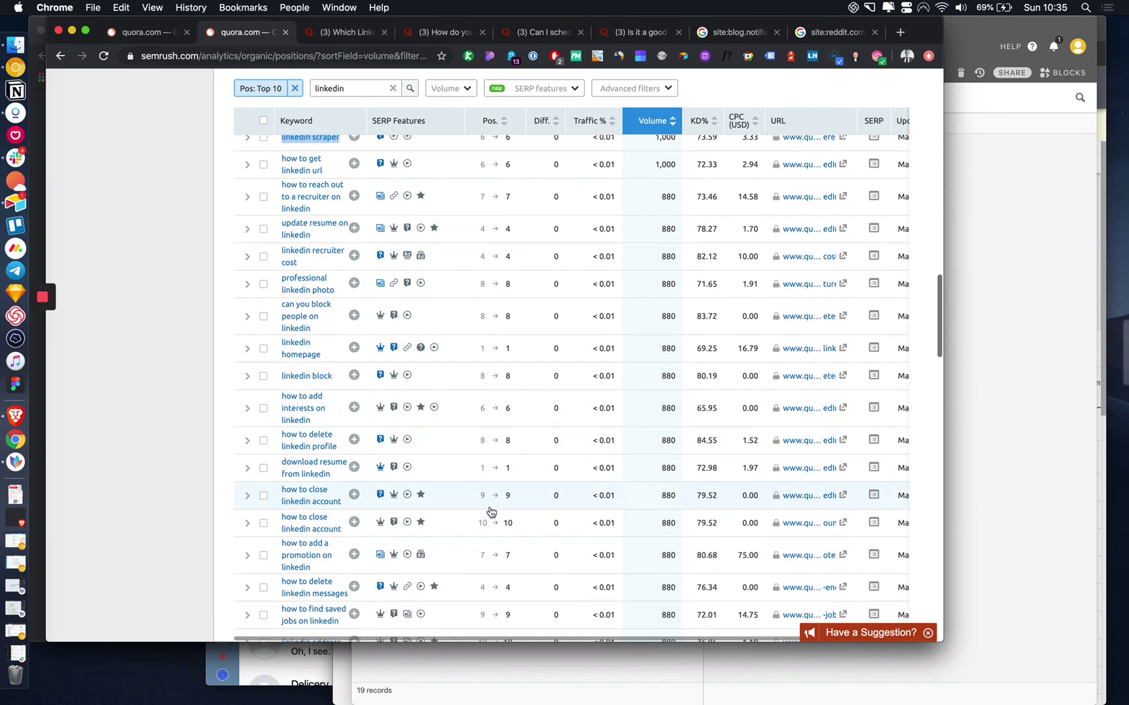
pyautogui.scroll(-5, 491, 511)
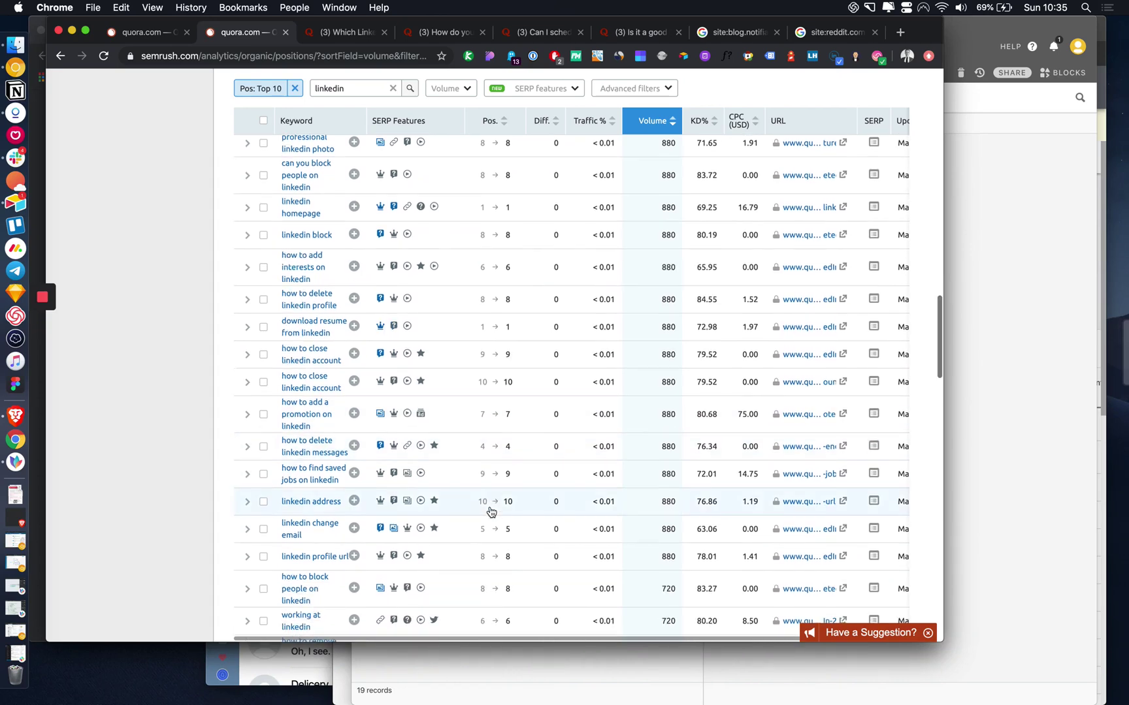
pyautogui.scroll(-2, 491, 512)
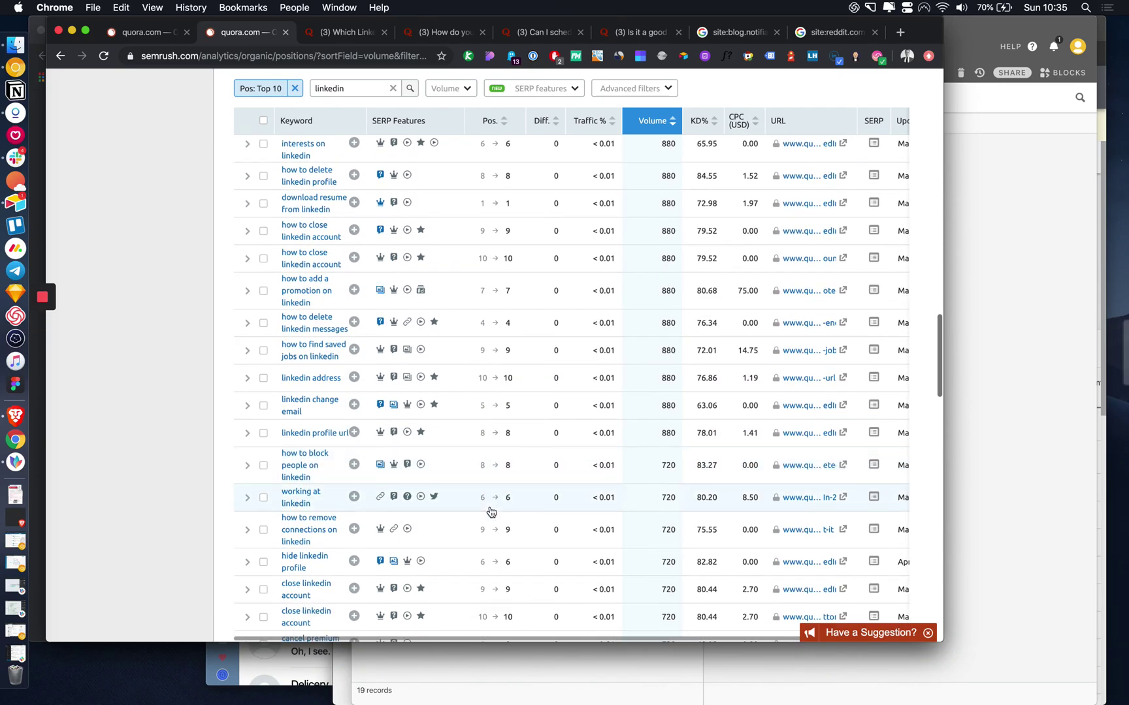